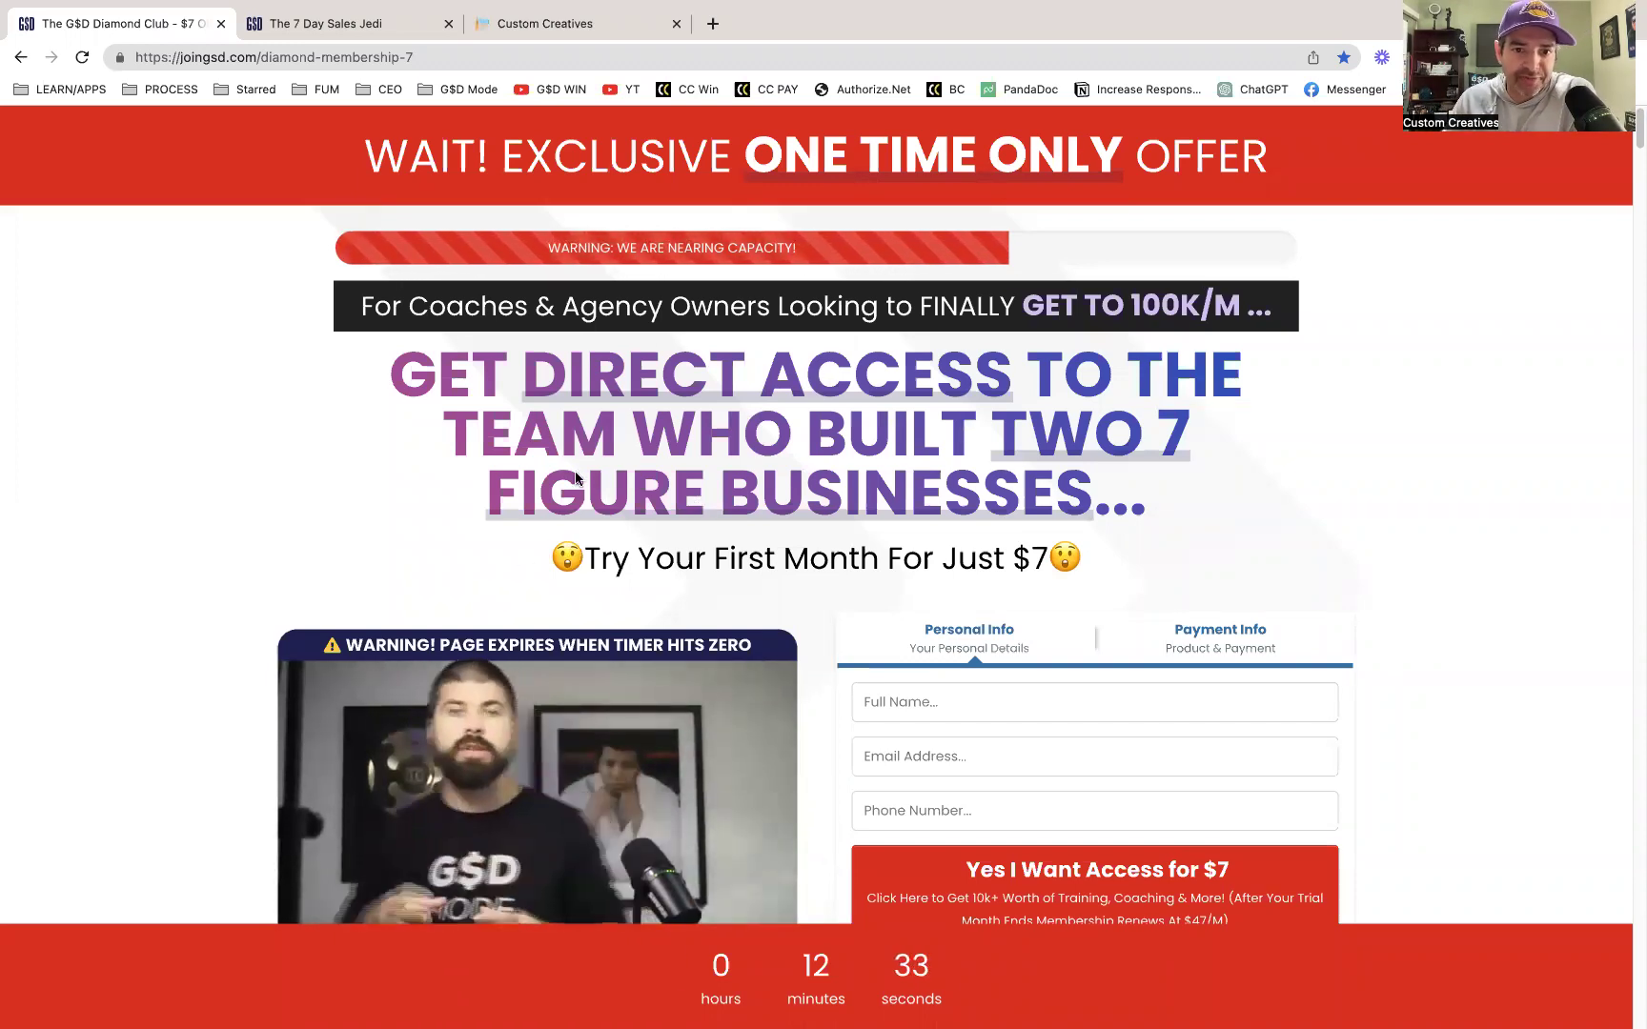
# Step: Scroll and drag through the open page down to its order form
pyautogui.scroll(-2, 1315, 629)
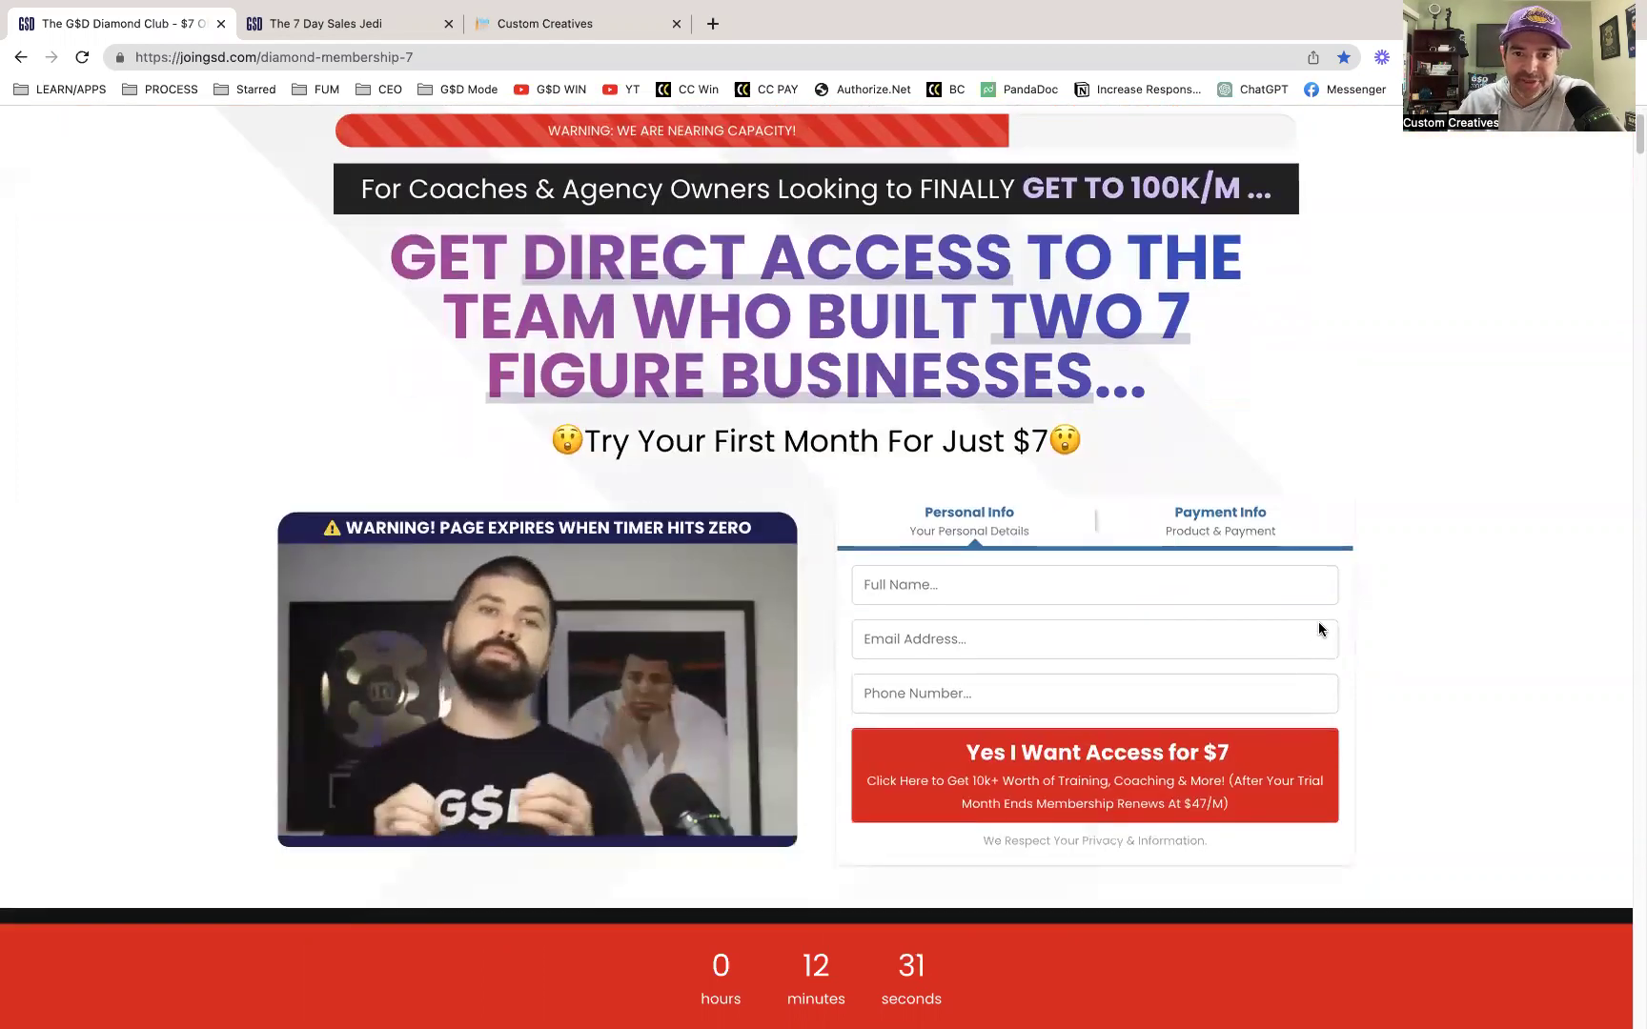
pyautogui.scroll(2, 1316, 624)
pyautogui.scroll(-5, 1320, 628)
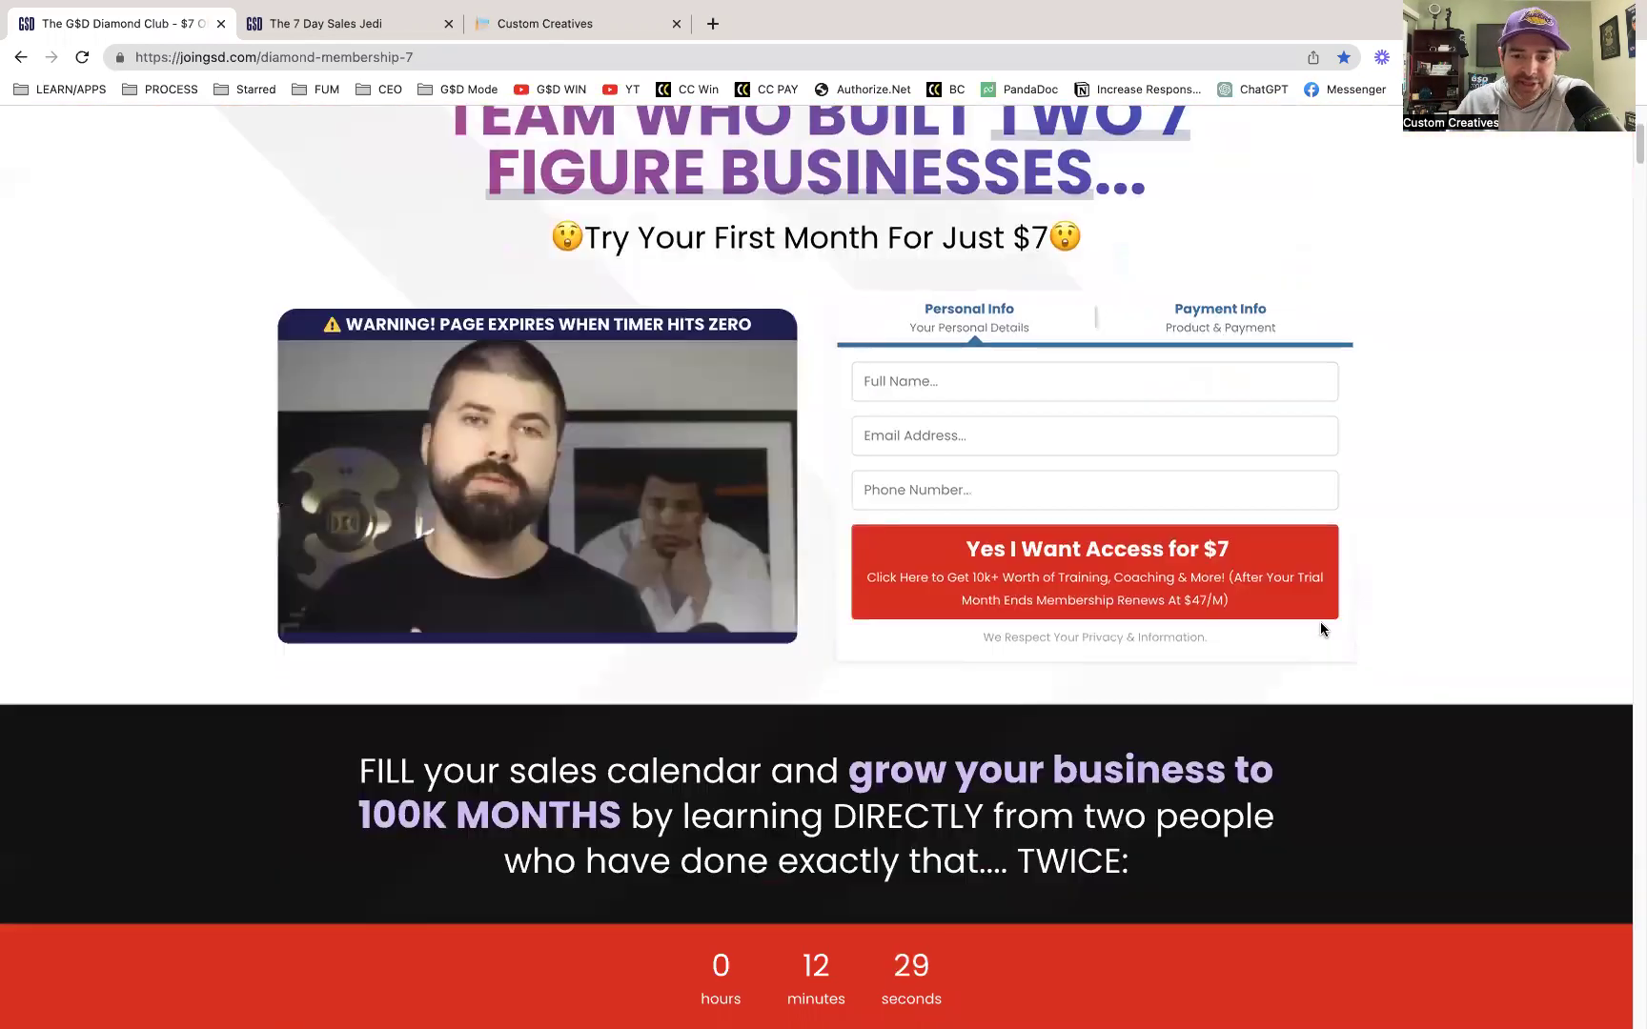
pyautogui.scroll(-15, 1324, 625)
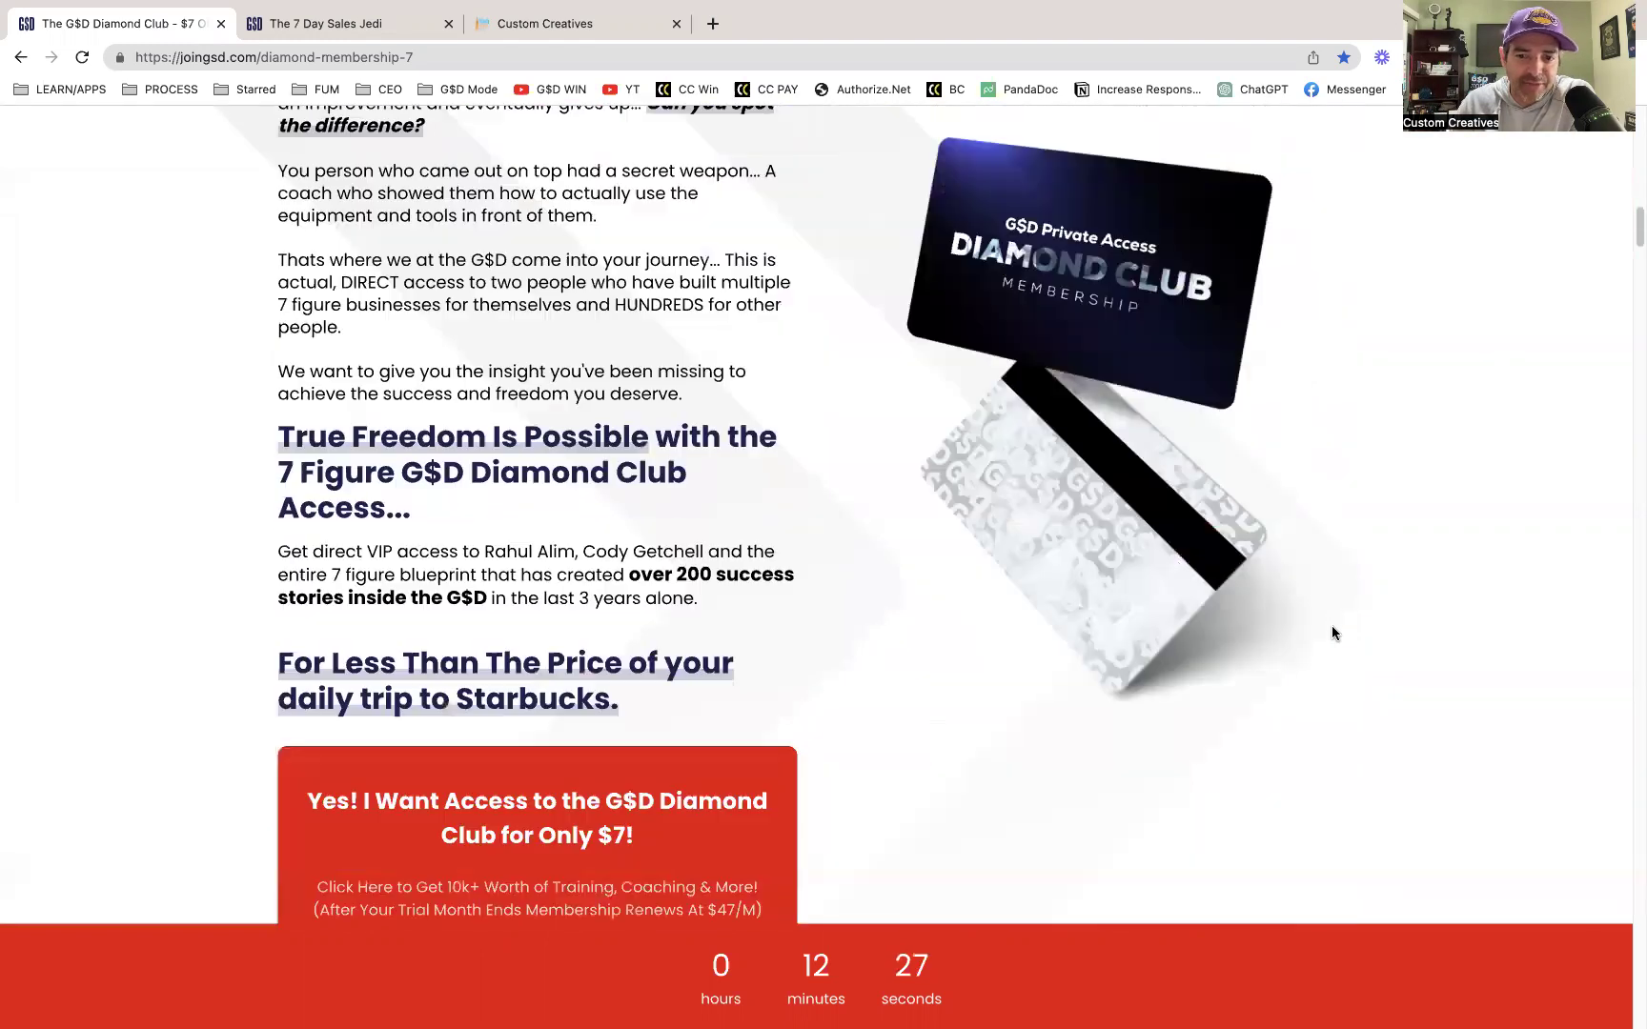
pyautogui.scroll(-20, 1333, 629)
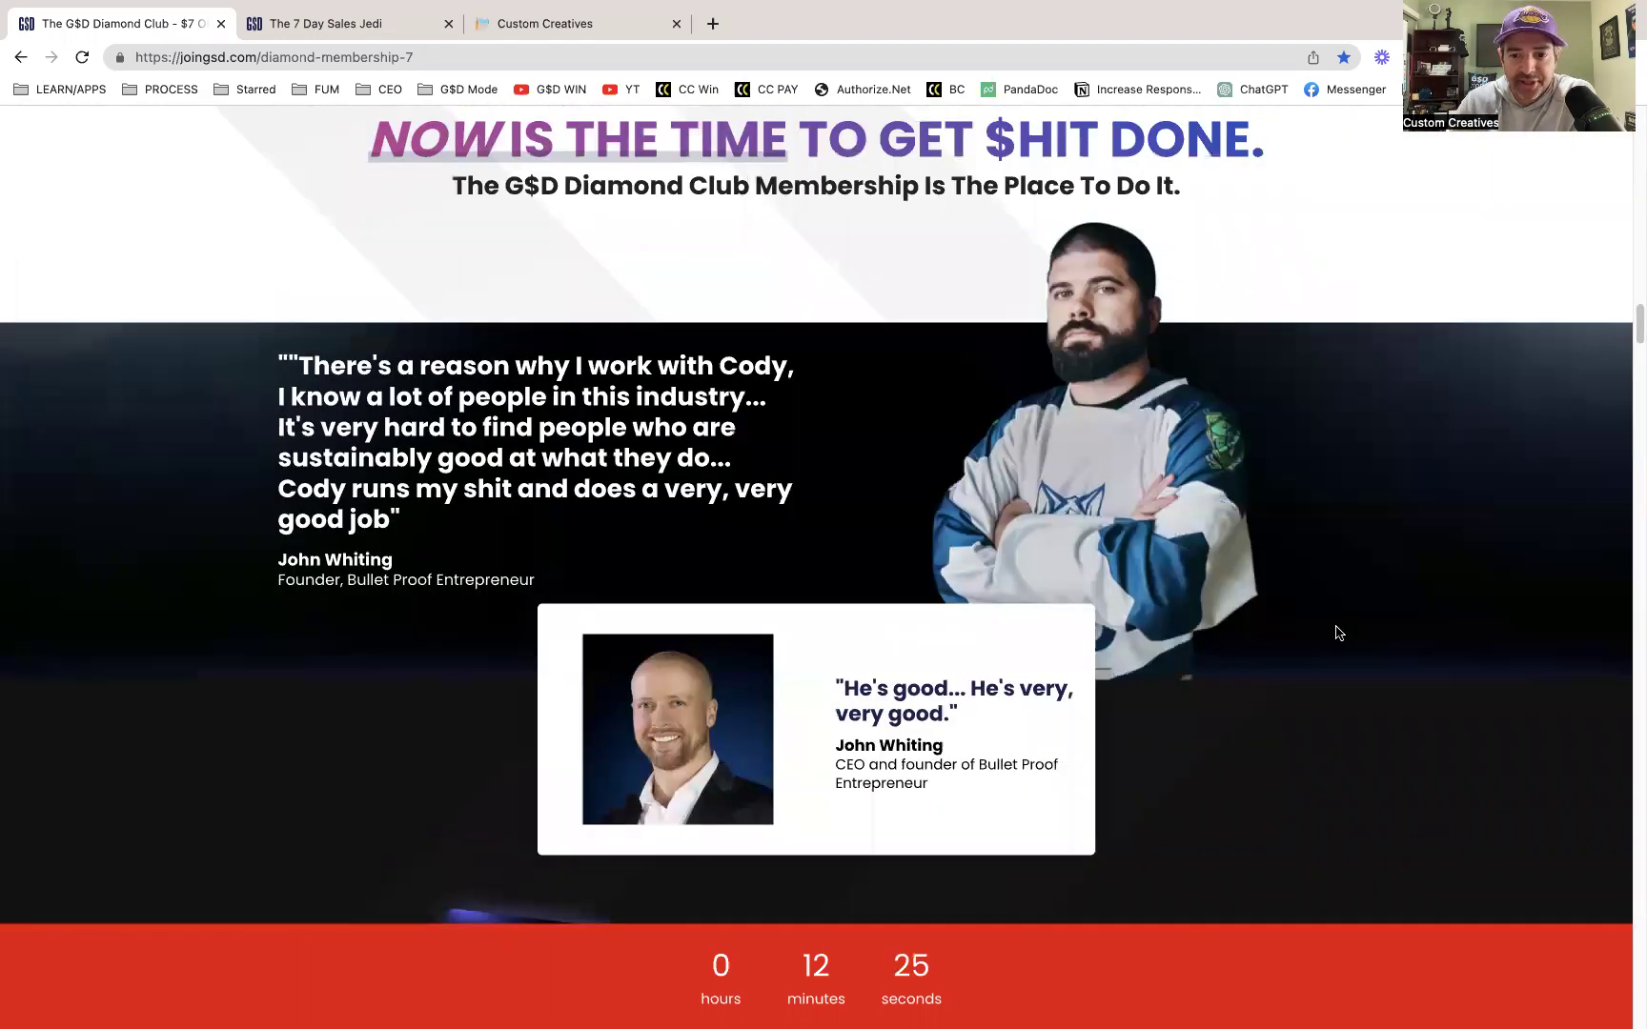
pyautogui.scroll(-10, 1338, 629)
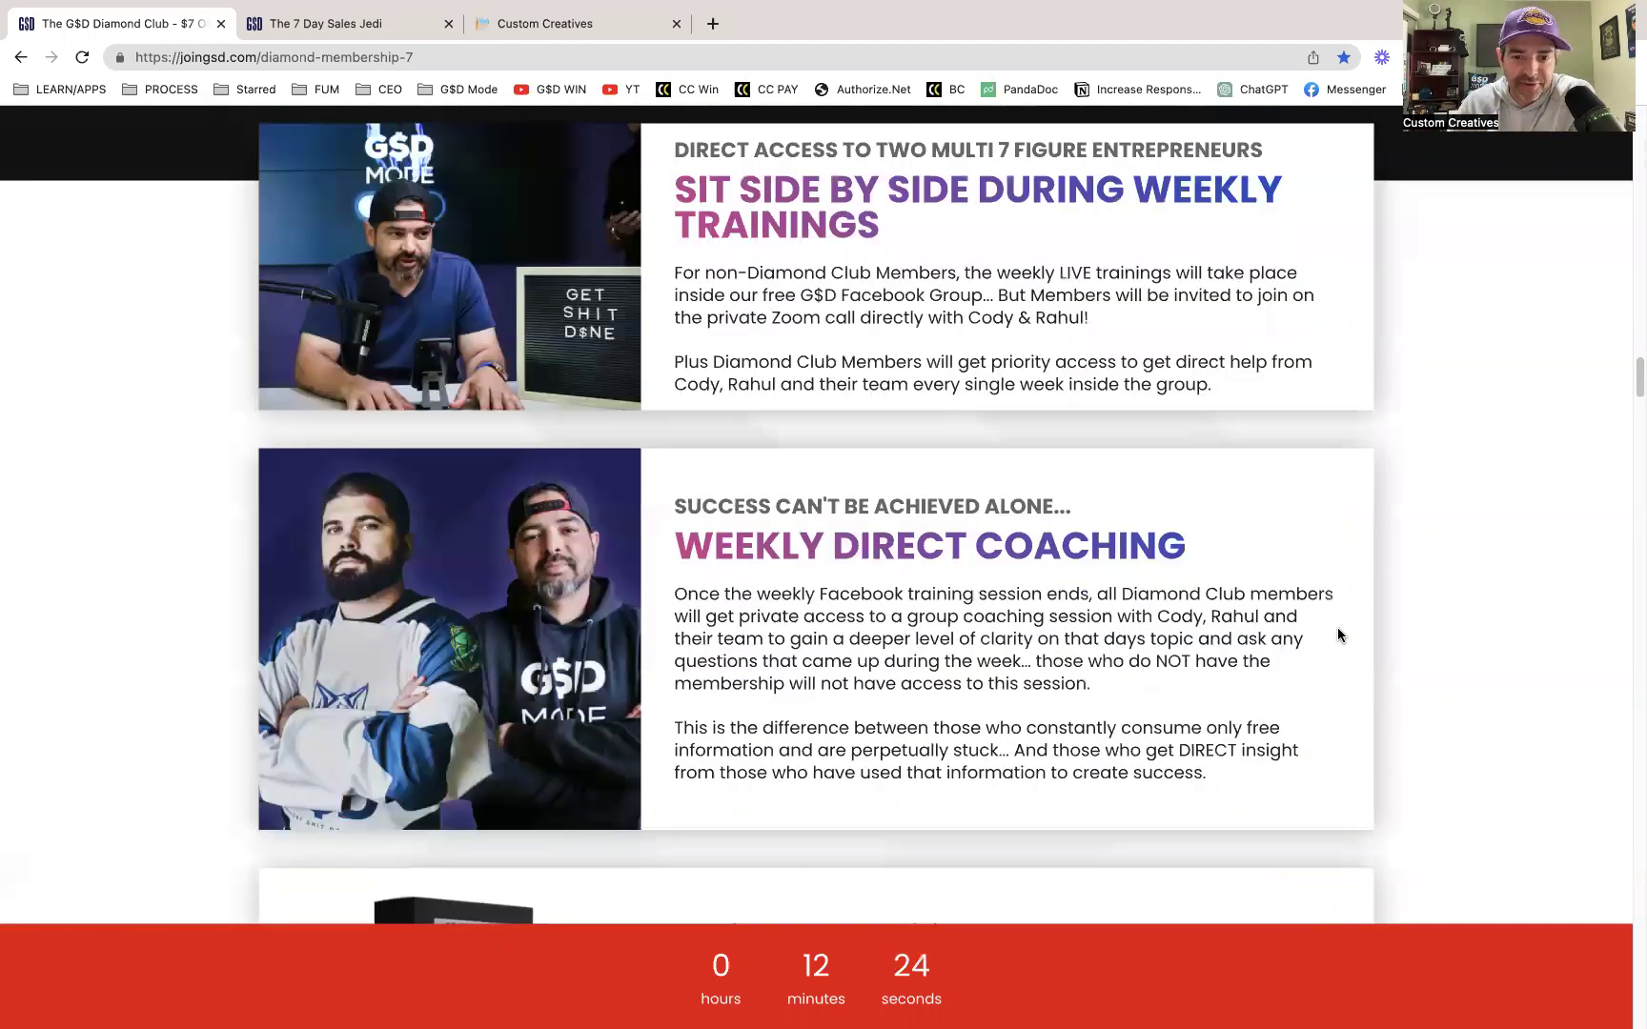
pyautogui.scroll(-10, 1338, 629)
pyautogui.scroll(-20, 1339, 630)
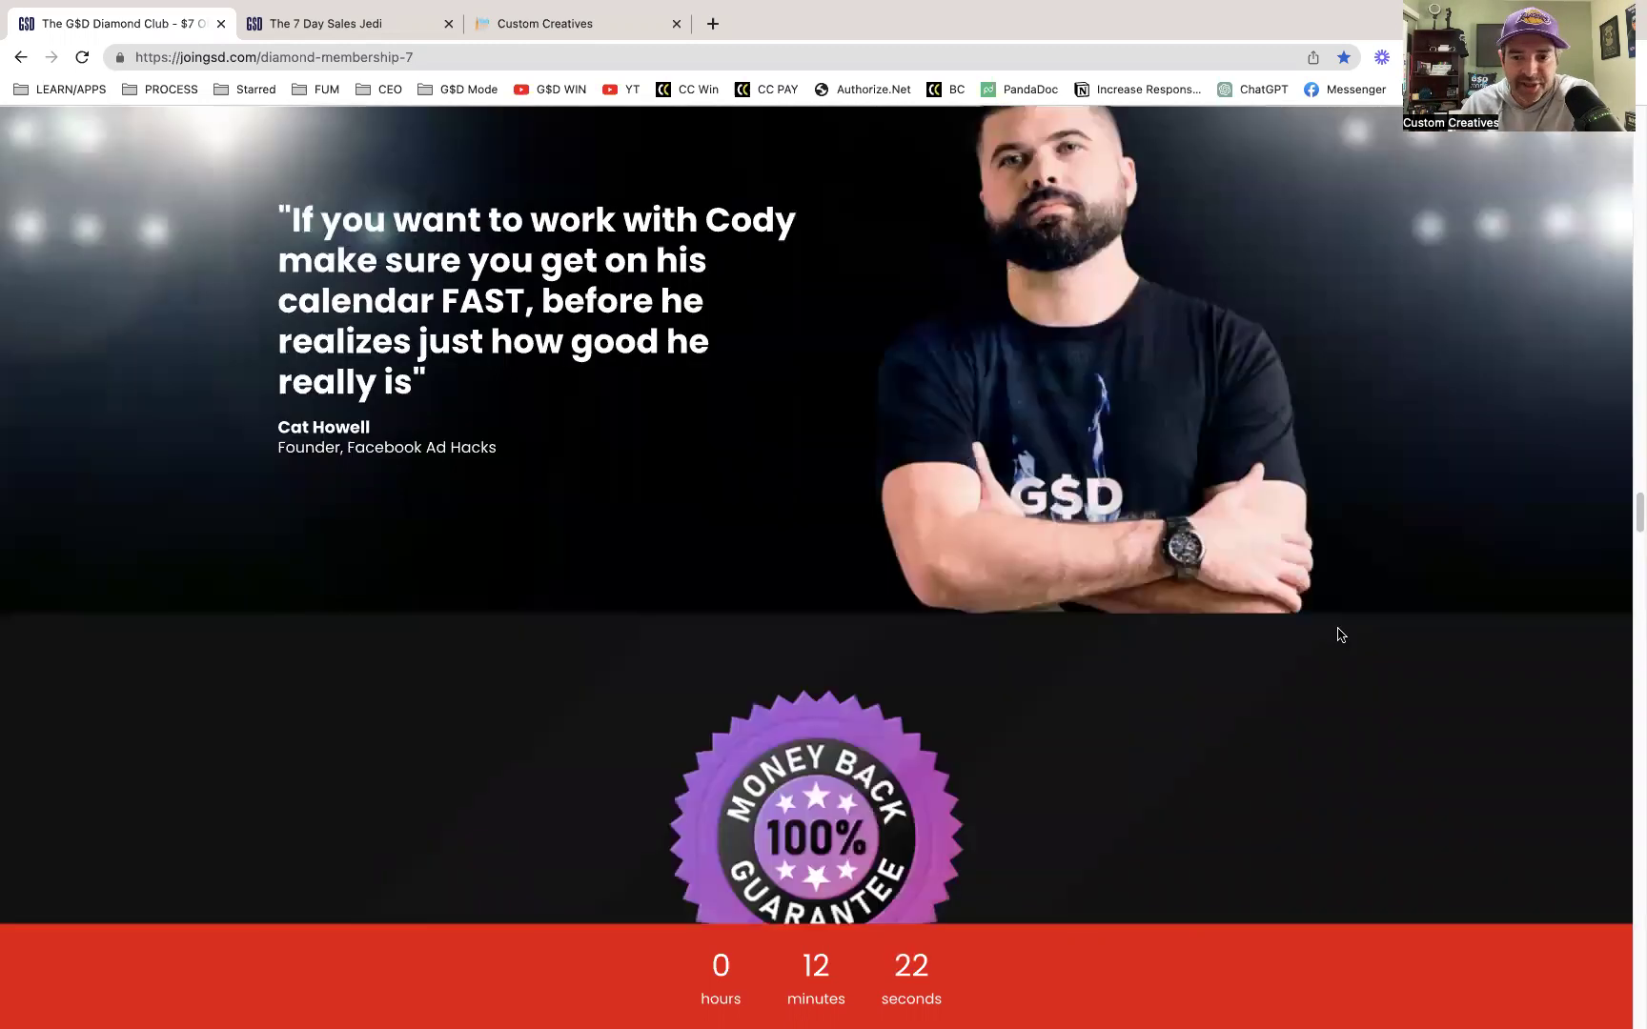
pyautogui.scroll(-15, 1337, 630)
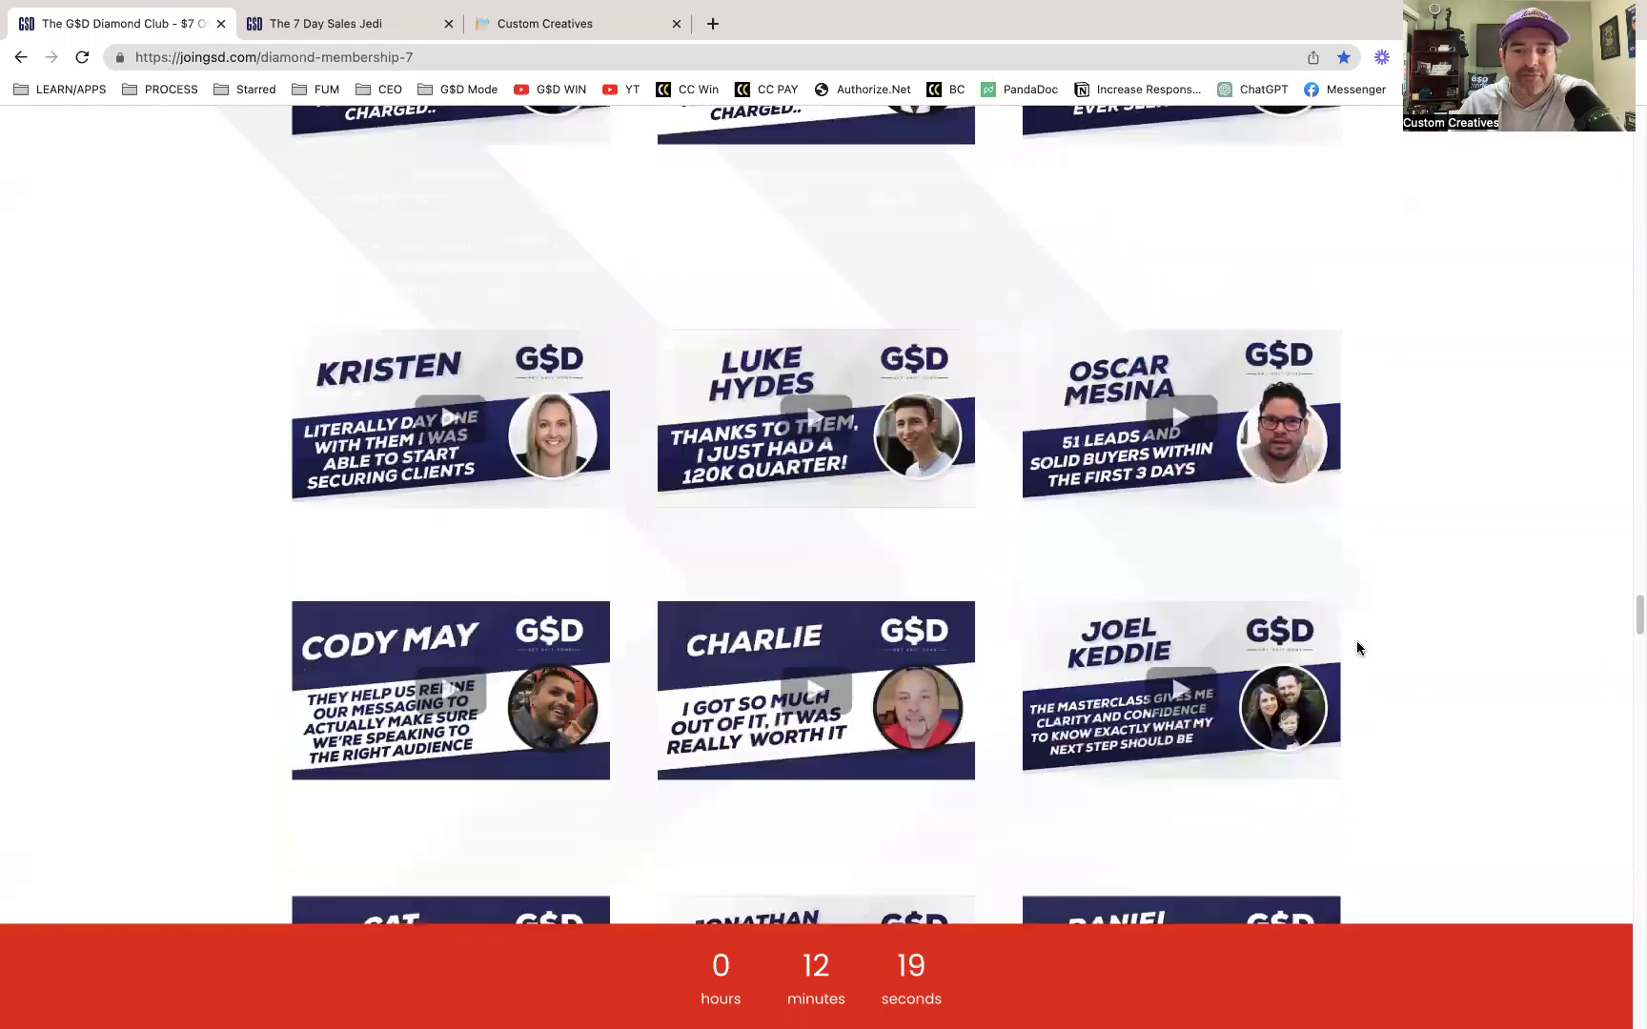
pyautogui.scroll(-6, 1356, 645)
pyautogui.click(1637, 713)
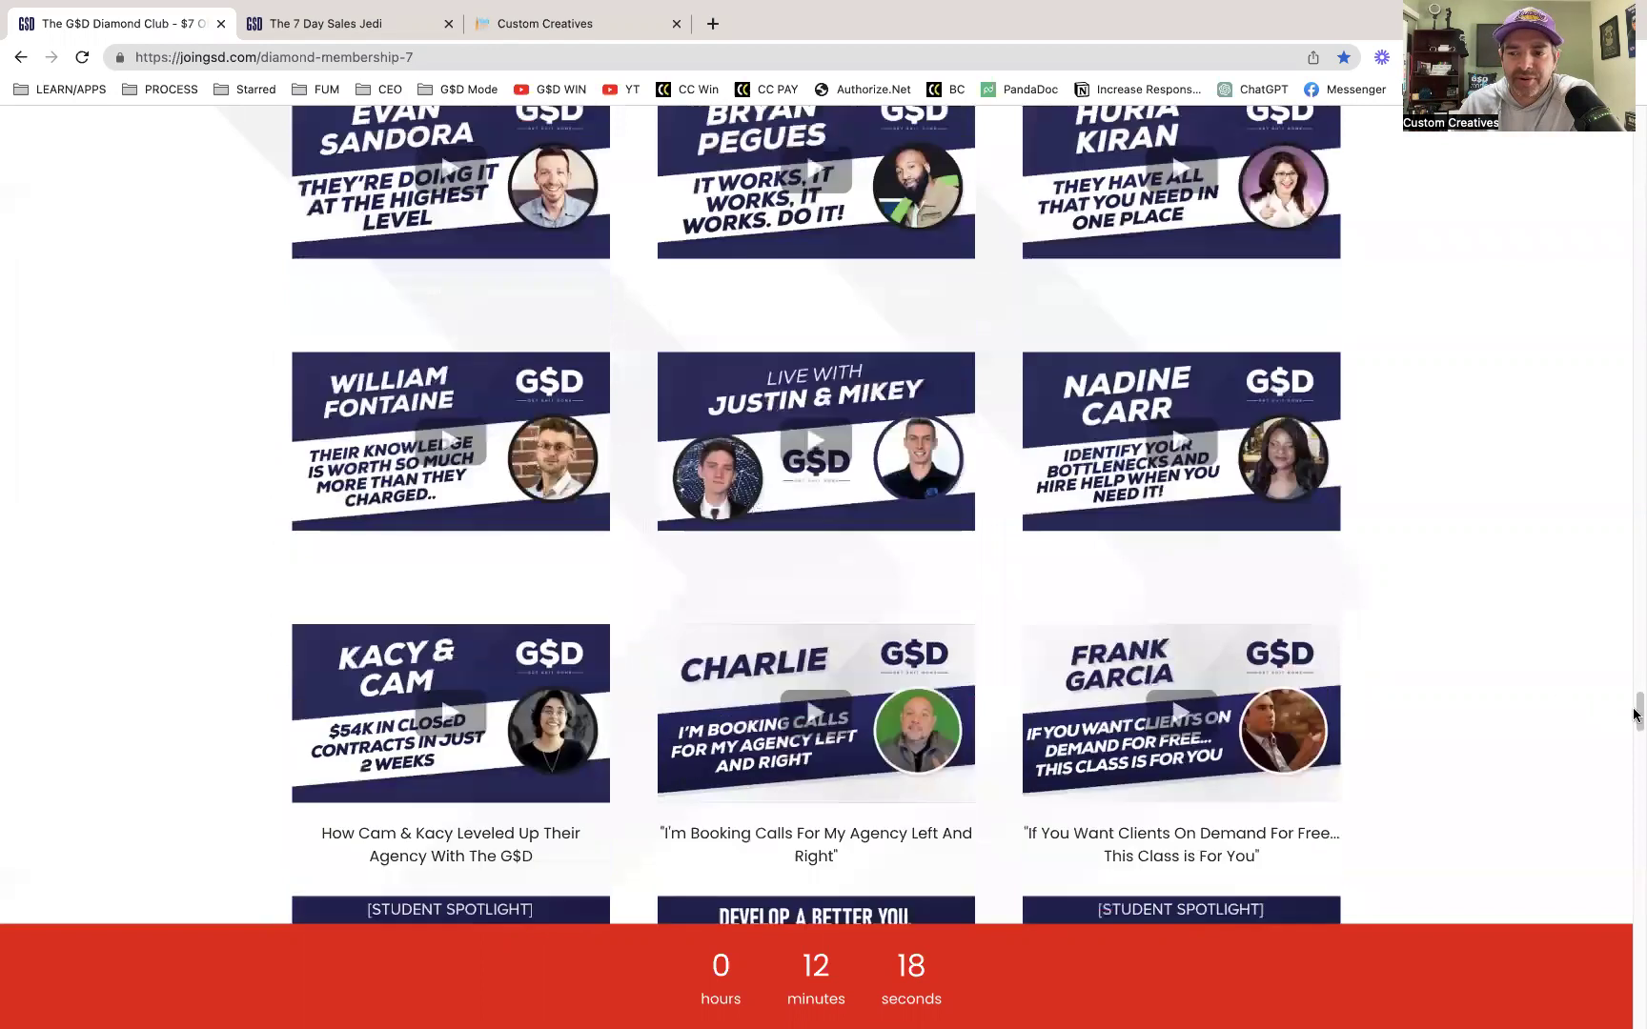
pyautogui.moveTo(1637, 722); pyautogui.dragTo(1636, 902)
pyautogui.moveTo(1636, 654); pyautogui.dragTo(1604, 187)
pyautogui.scroll(10, 1045, 545)
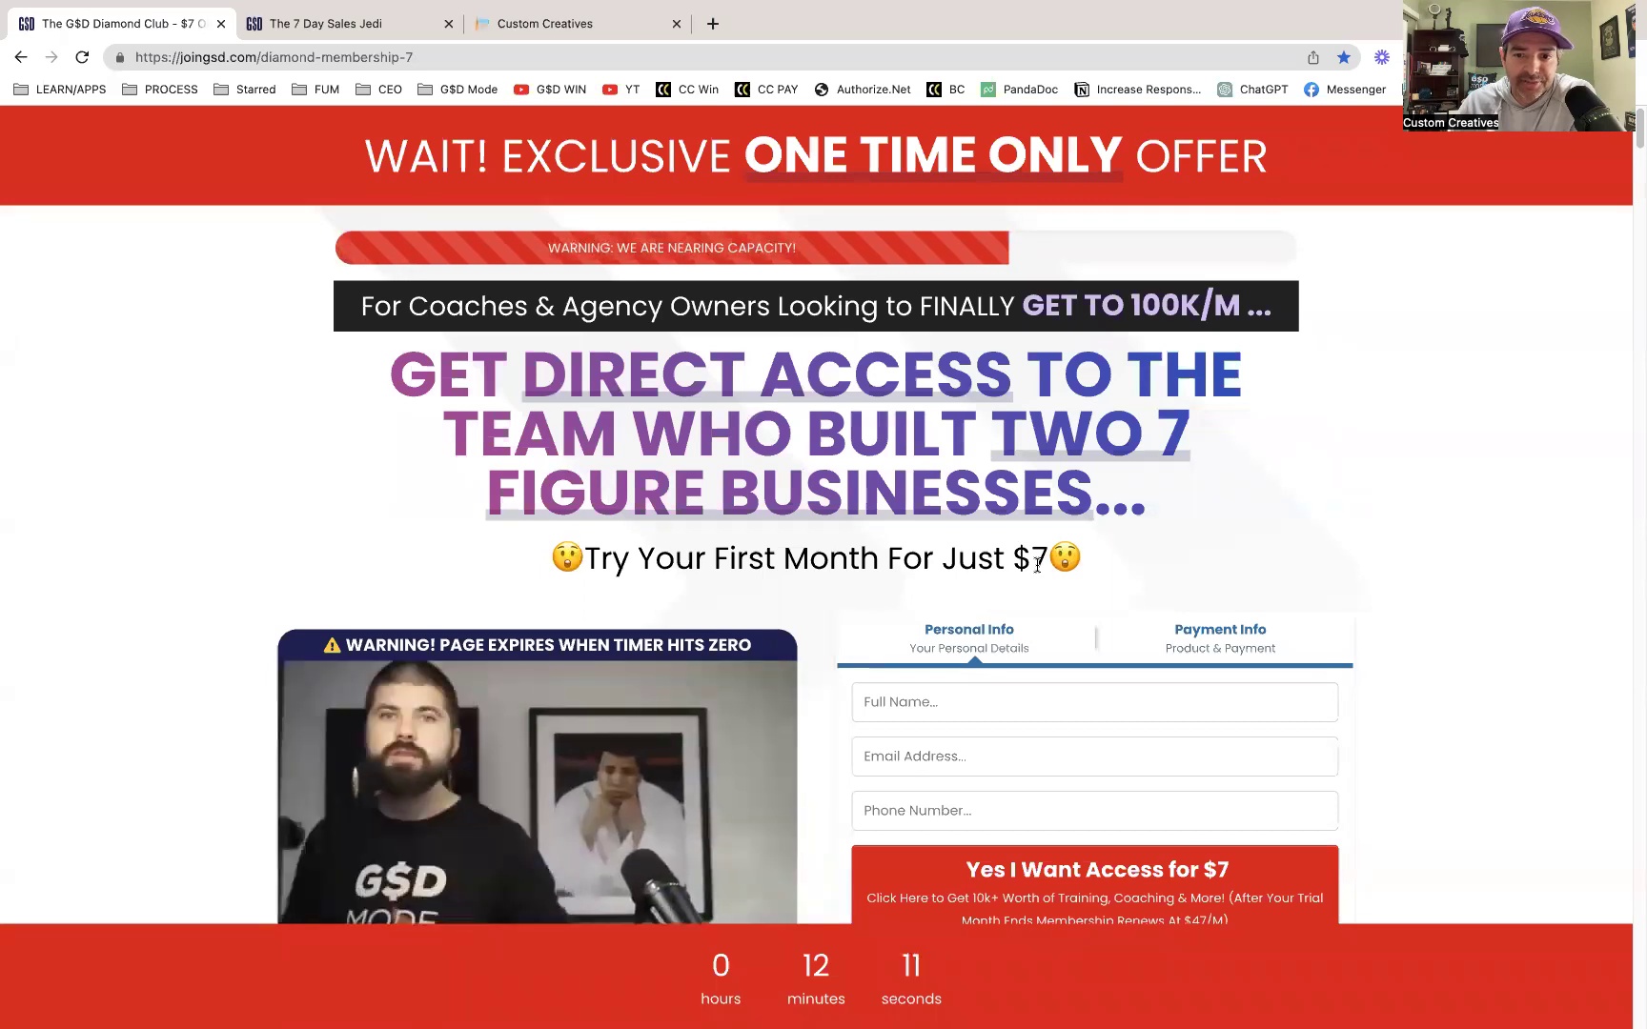
pyautogui.scroll(-2, 1044, 545)
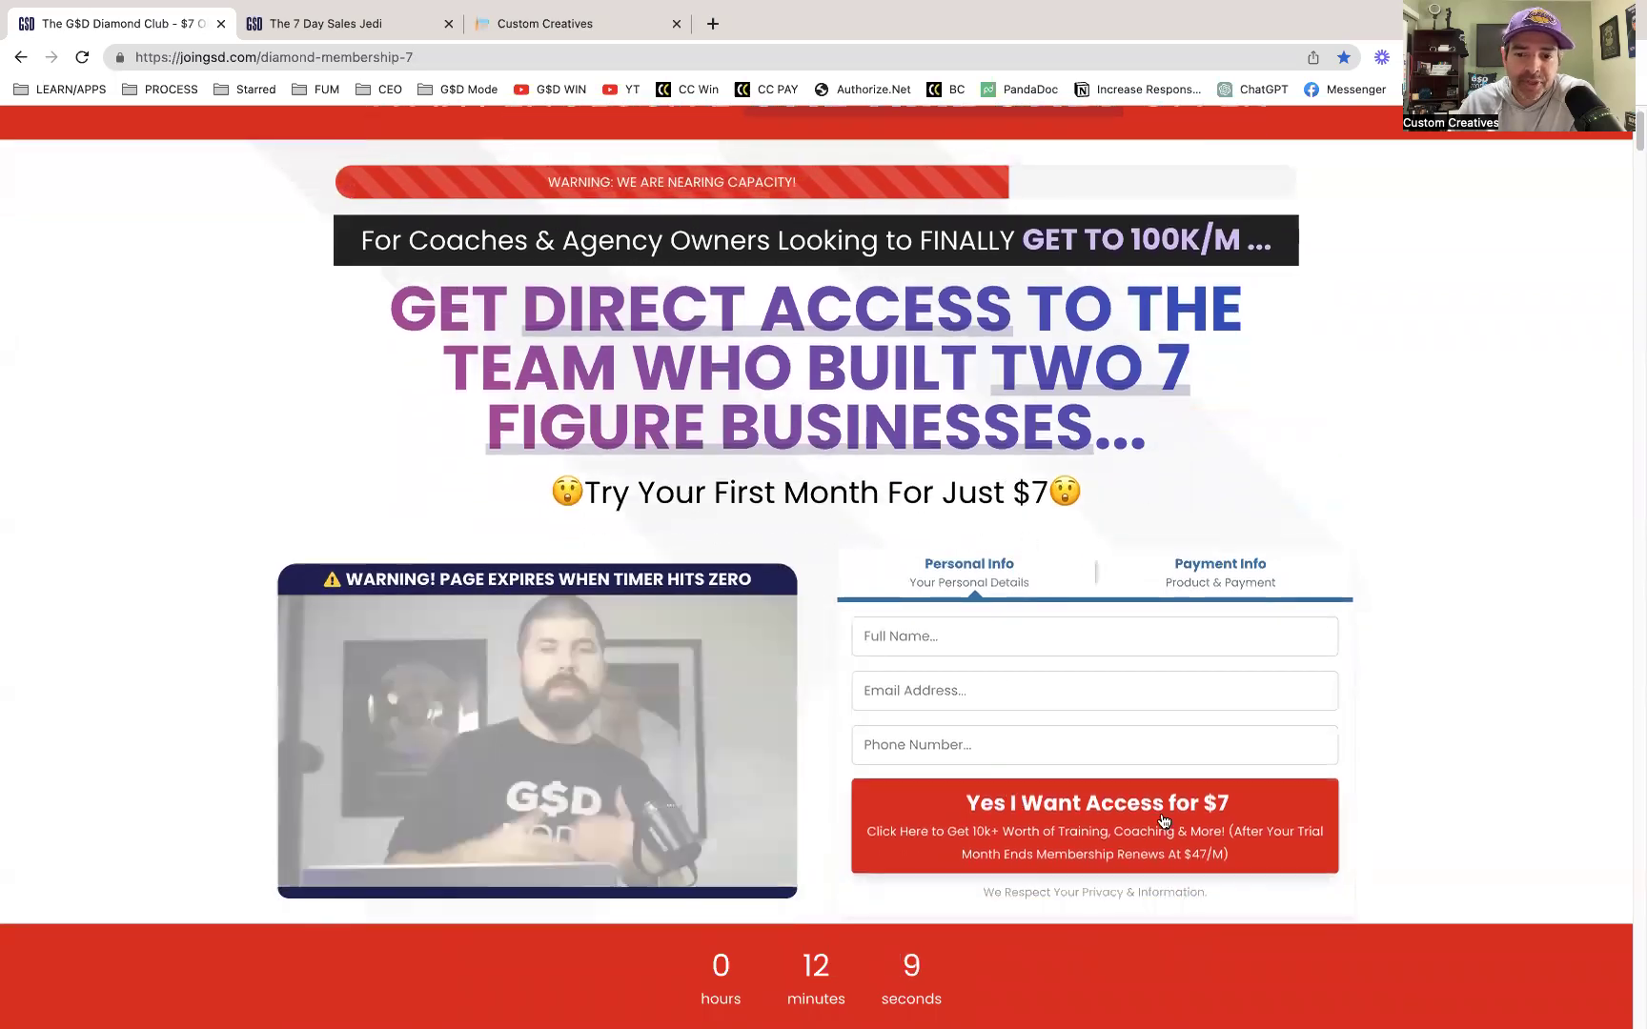
# Step: Focus the order form's Full Name field, dismiss its autofill suggestions, and scroll the page
pyautogui.click(1088, 637)
pyautogui.click(1485, 789)
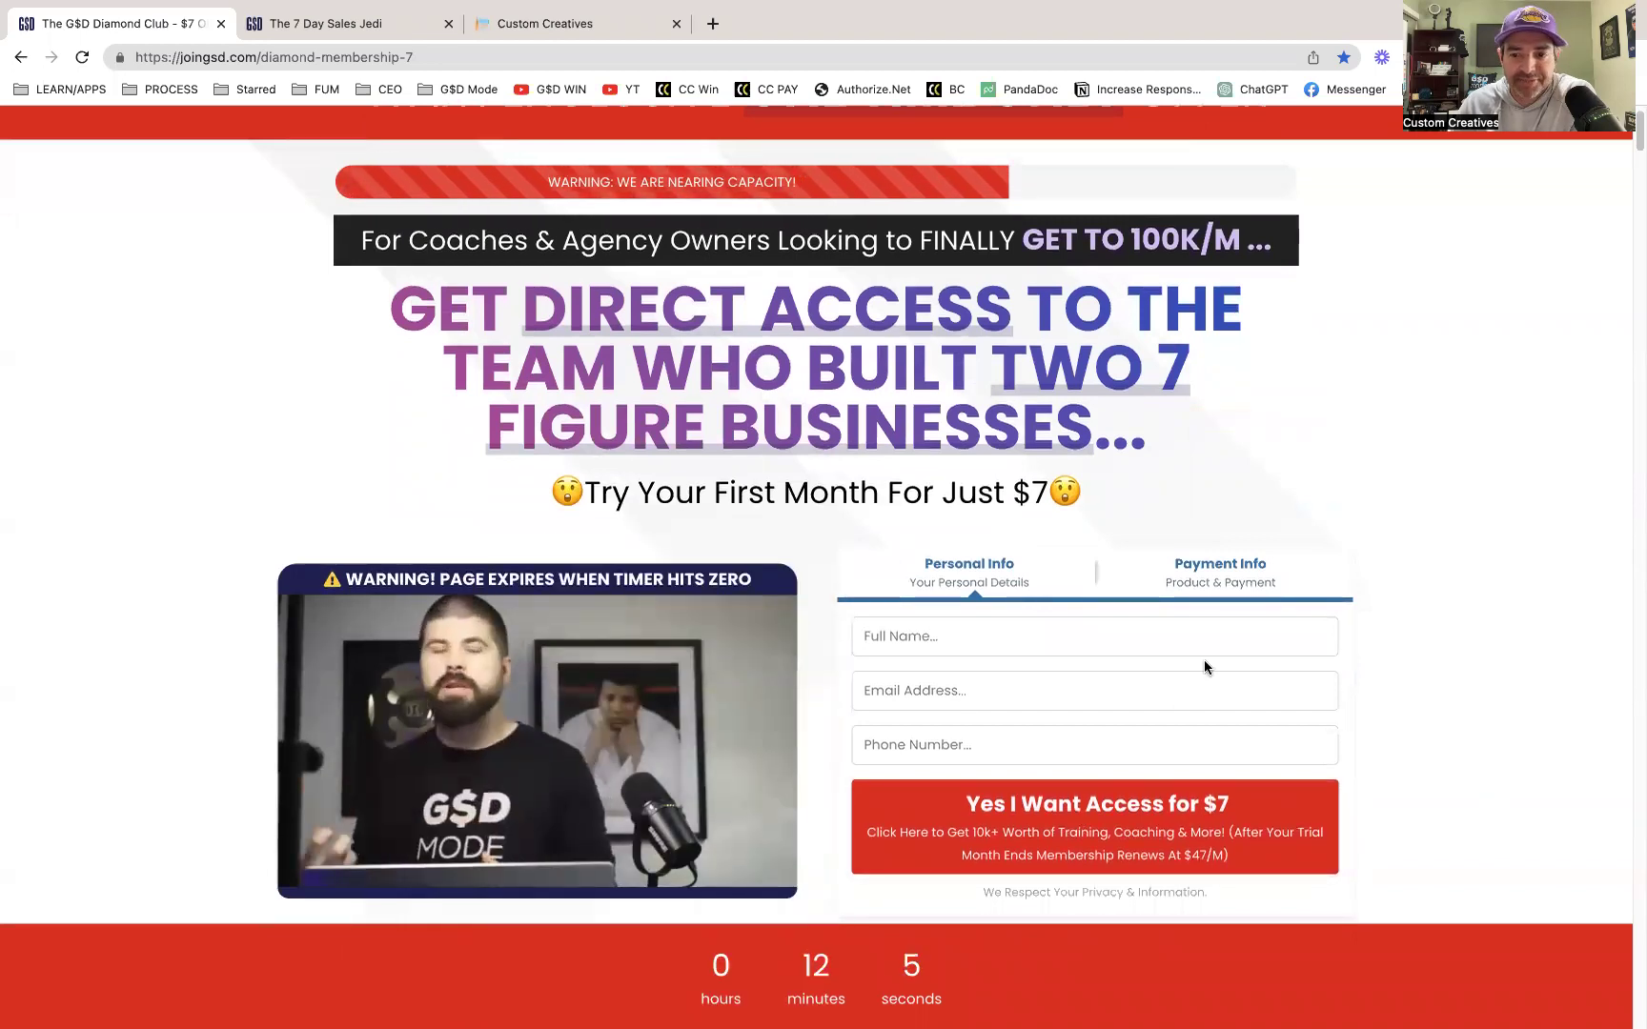
pyautogui.scroll(-1, 1172, 786)
pyautogui.scroll(-2, 1170, 785)
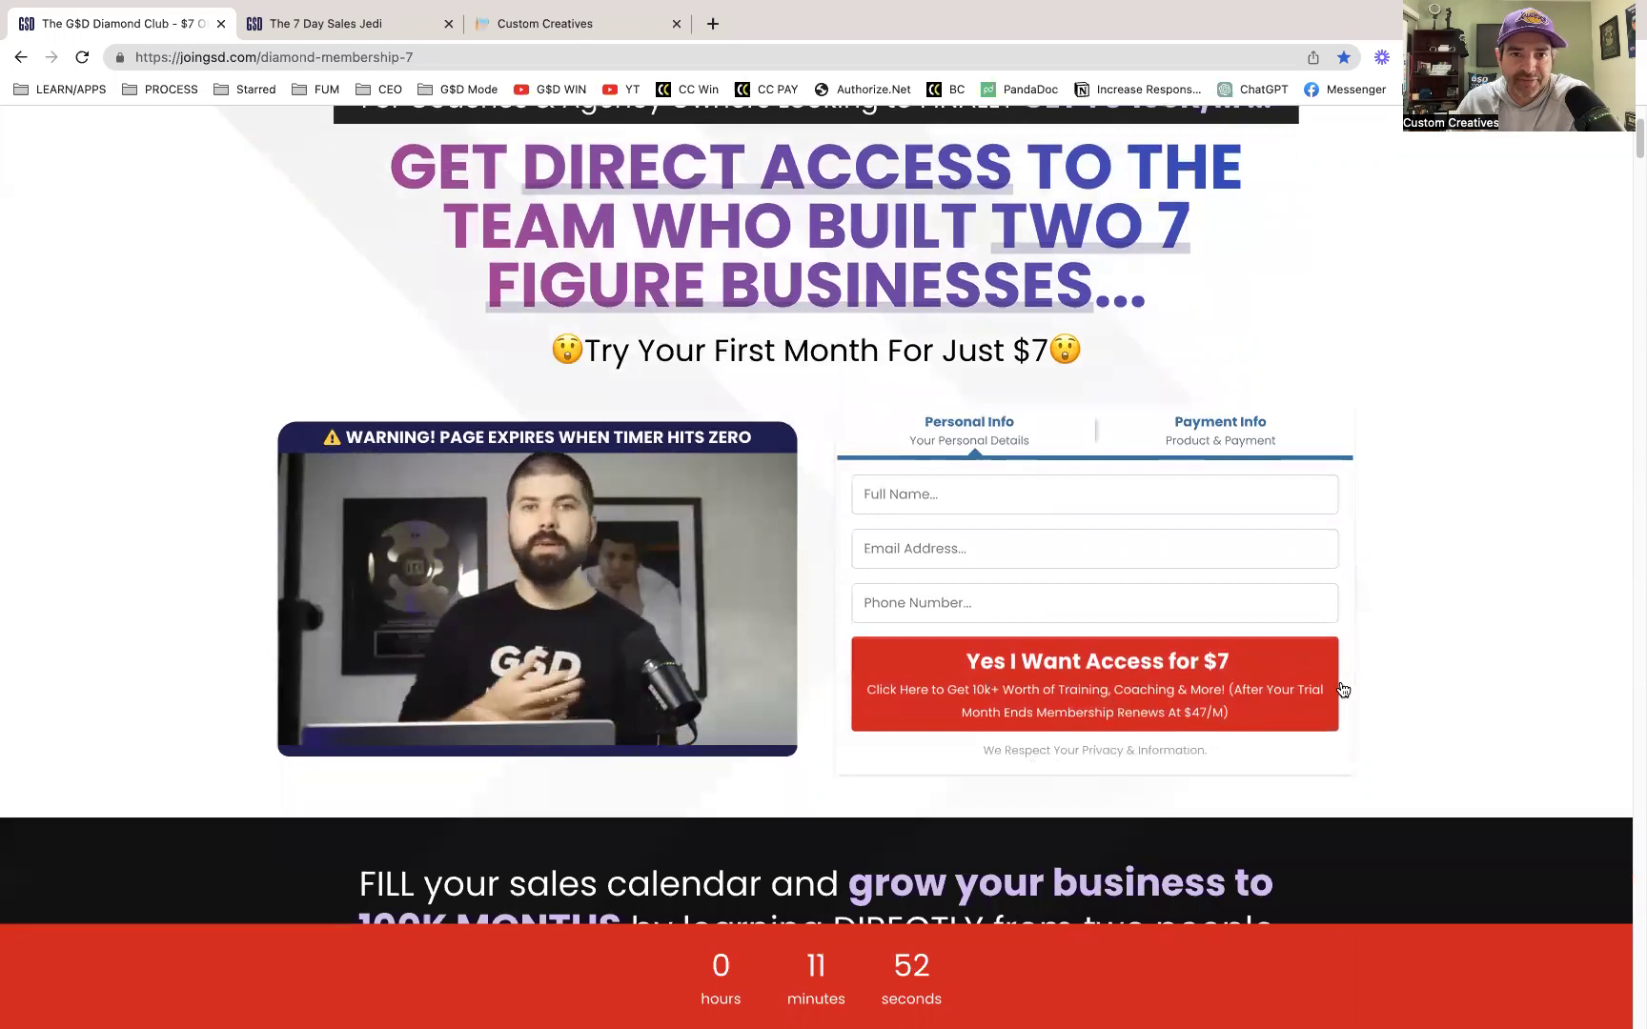
pyautogui.scroll(1, 1223, 722)
pyautogui.scroll(5, 1223, 723)
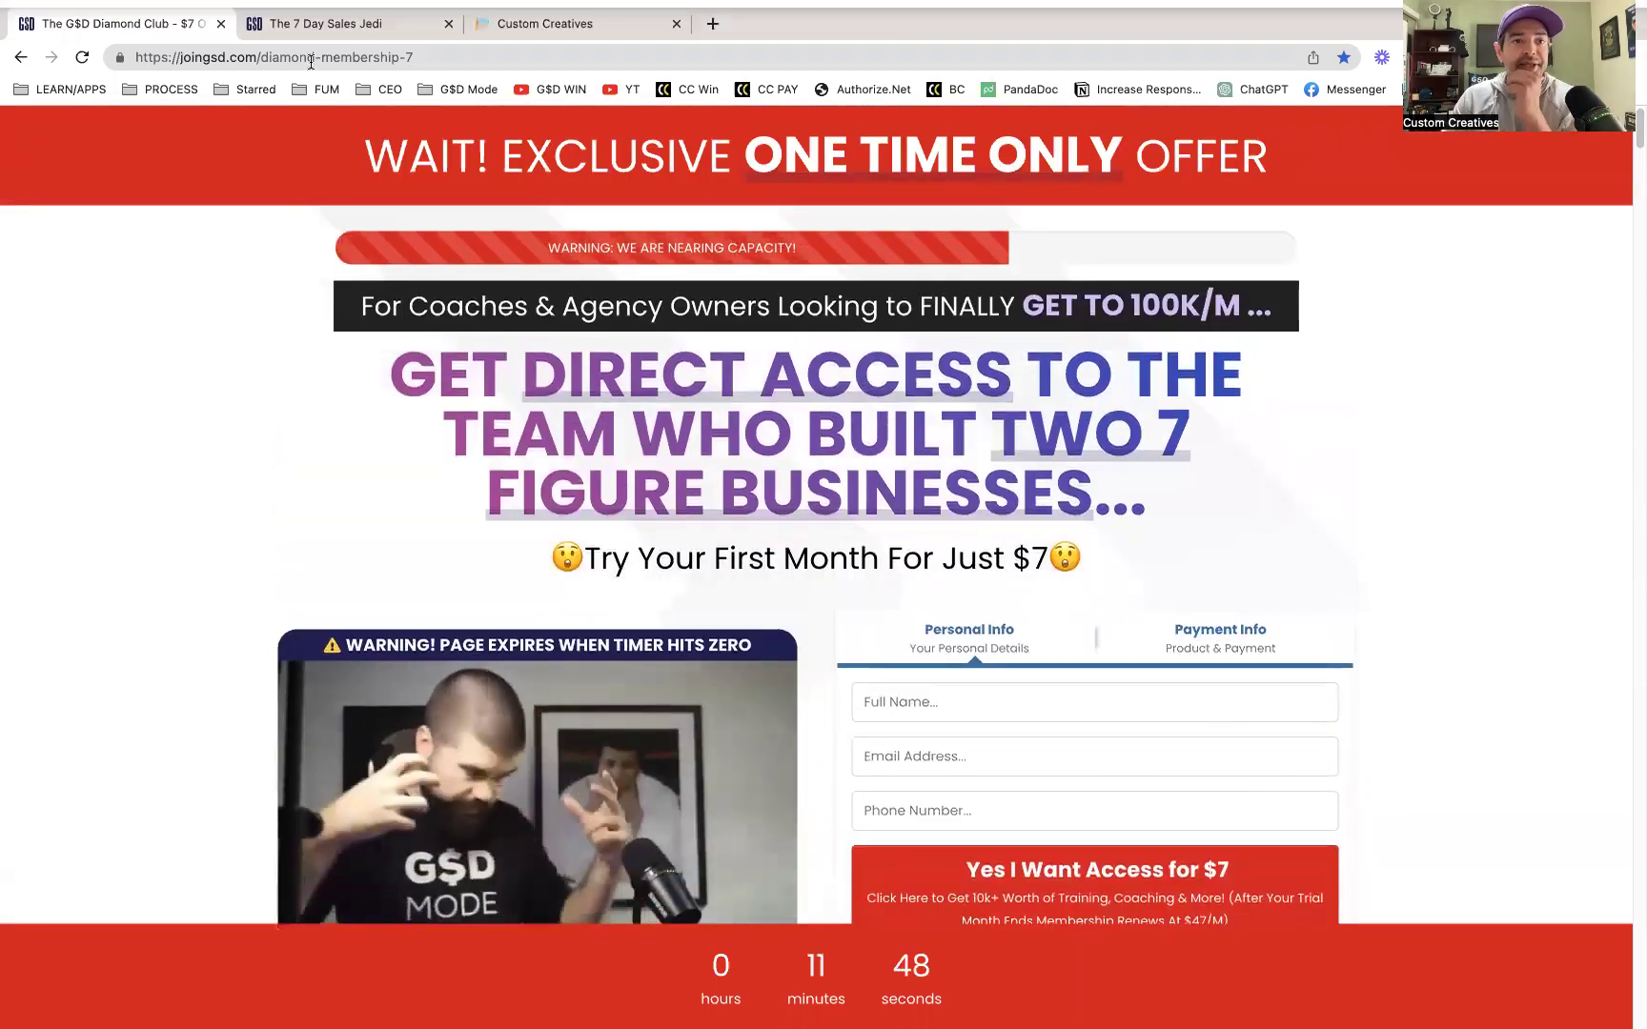
# Step: Switch to The 7 Day Sales Jedi page and scroll down to its curriculum
pyautogui.click(324, 25)
pyautogui.scroll(-1, 668, 638)
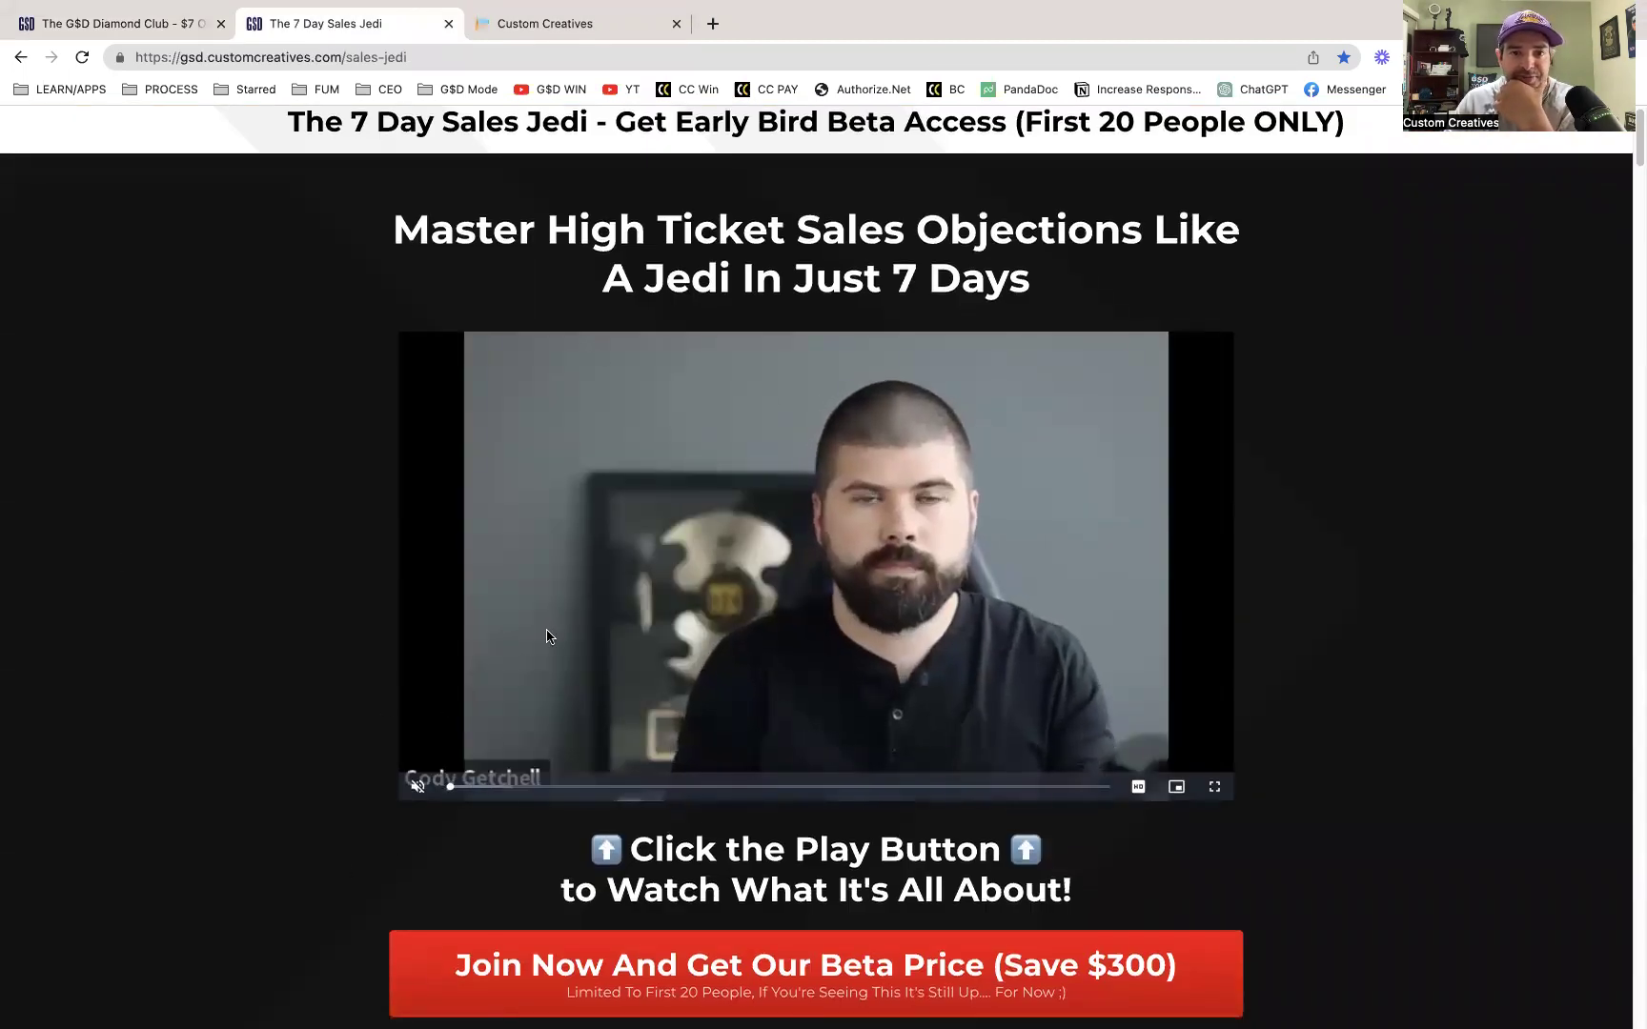
pyautogui.scroll(-7, 625, 648)
pyautogui.scroll(3, 817, 717)
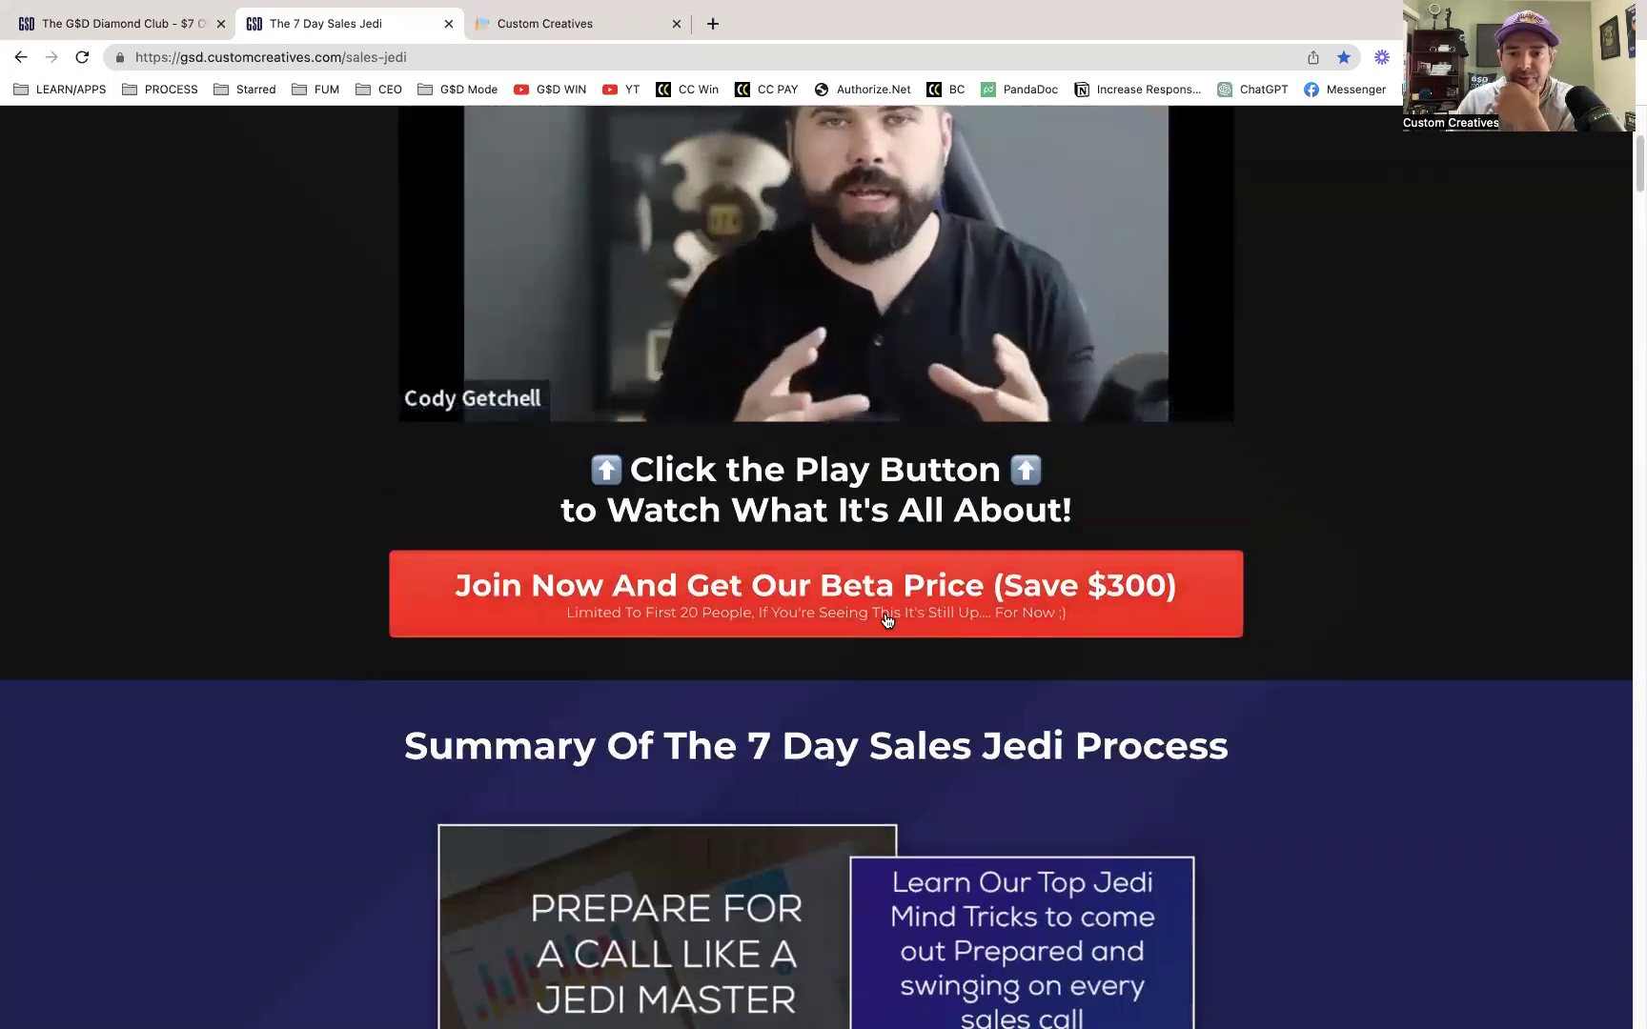
pyautogui.scroll(-10, 892, 629)
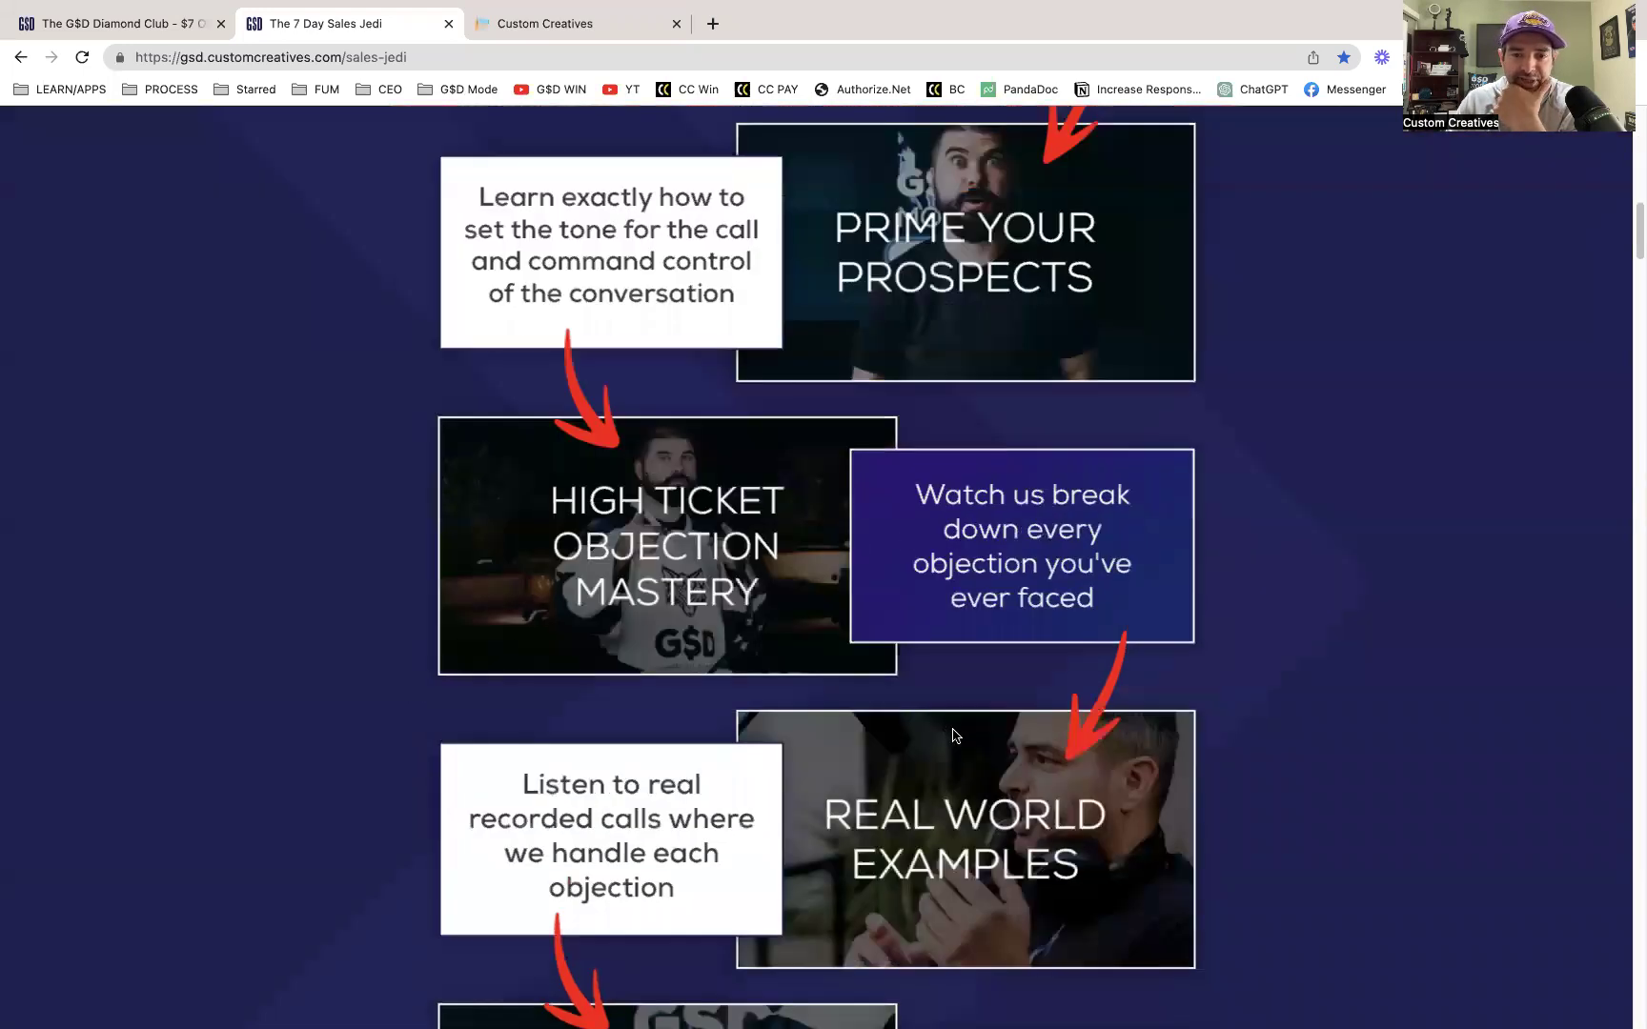
pyautogui.scroll(-10, 955, 736)
# Step: Expand curriculum Modules 1 through 4 to view their lessons
pyautogui.click(361, 368)
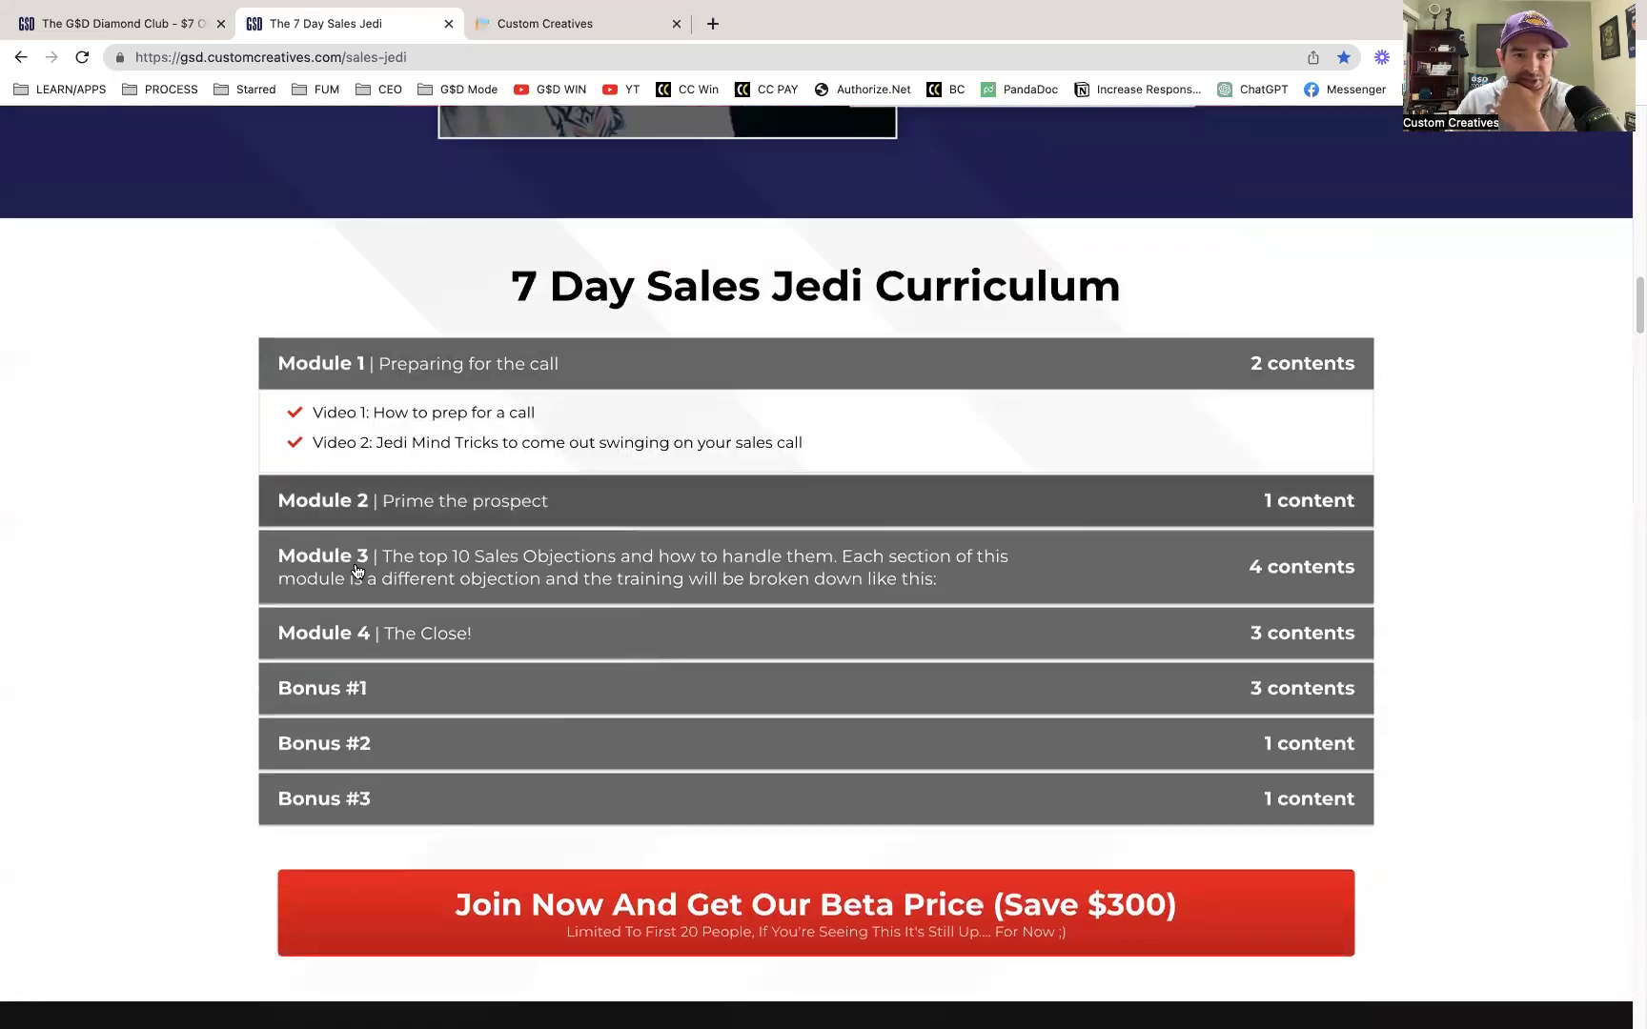
pyautogui.click(287, 497)
pyautogui.click(324, 606)
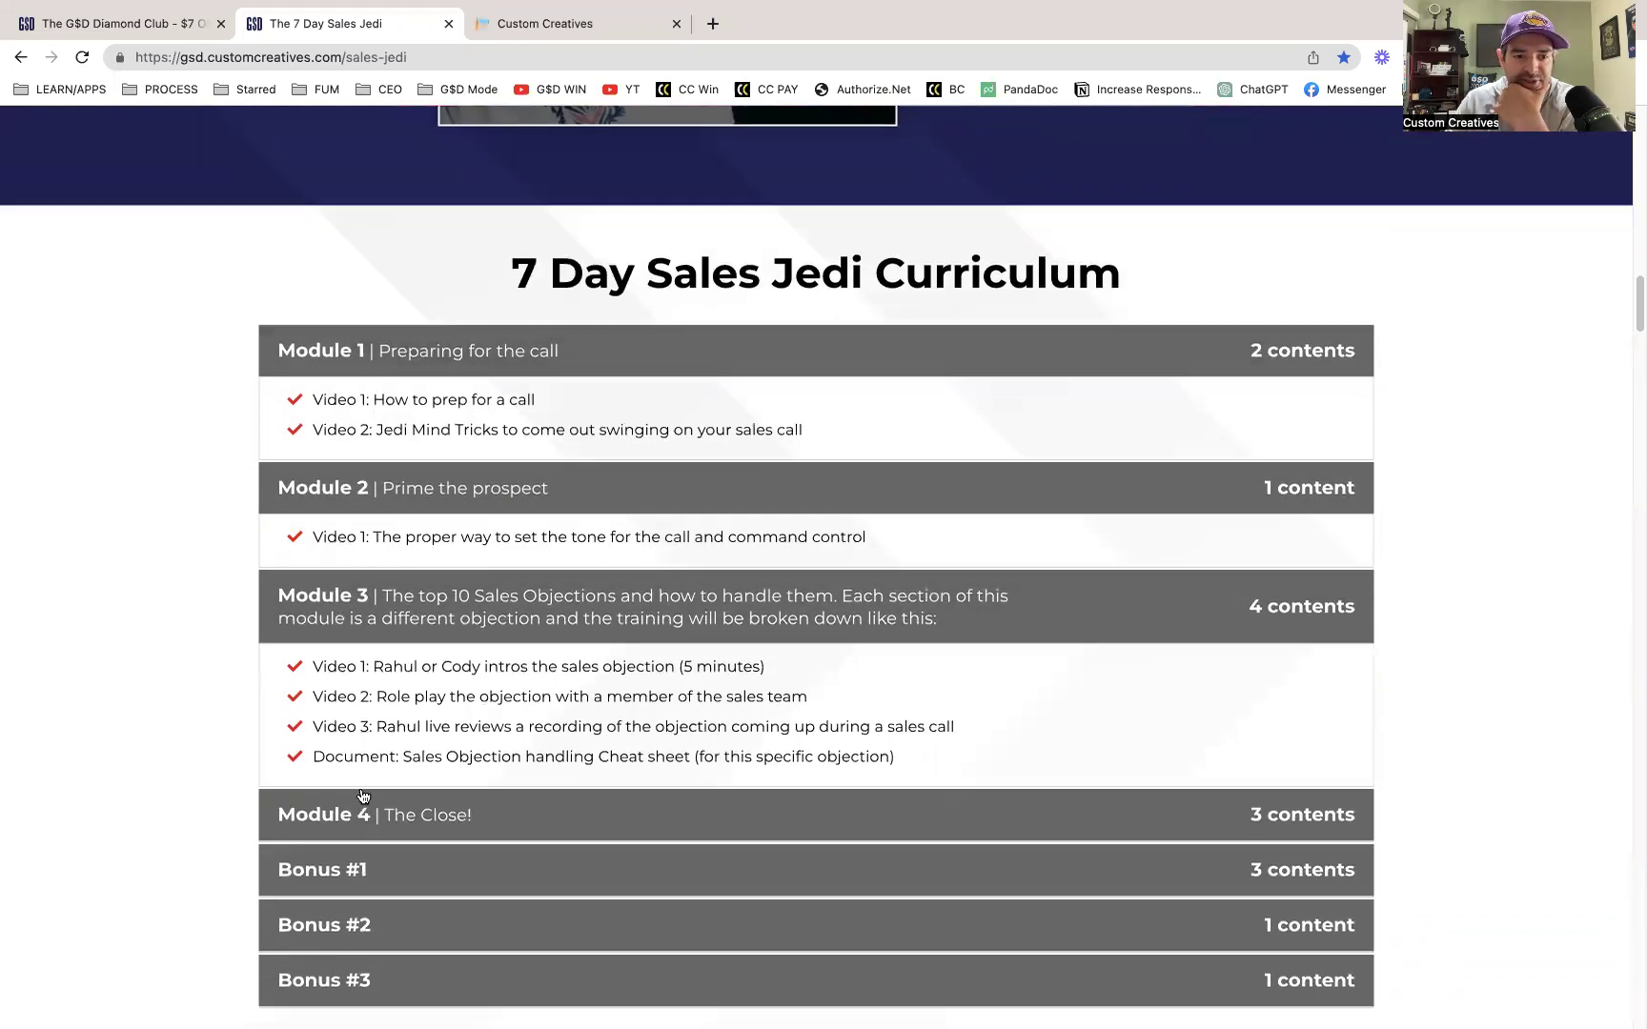
pyautogui.click(362, 797)
pyautogui.scroll(-10, 687, 734)
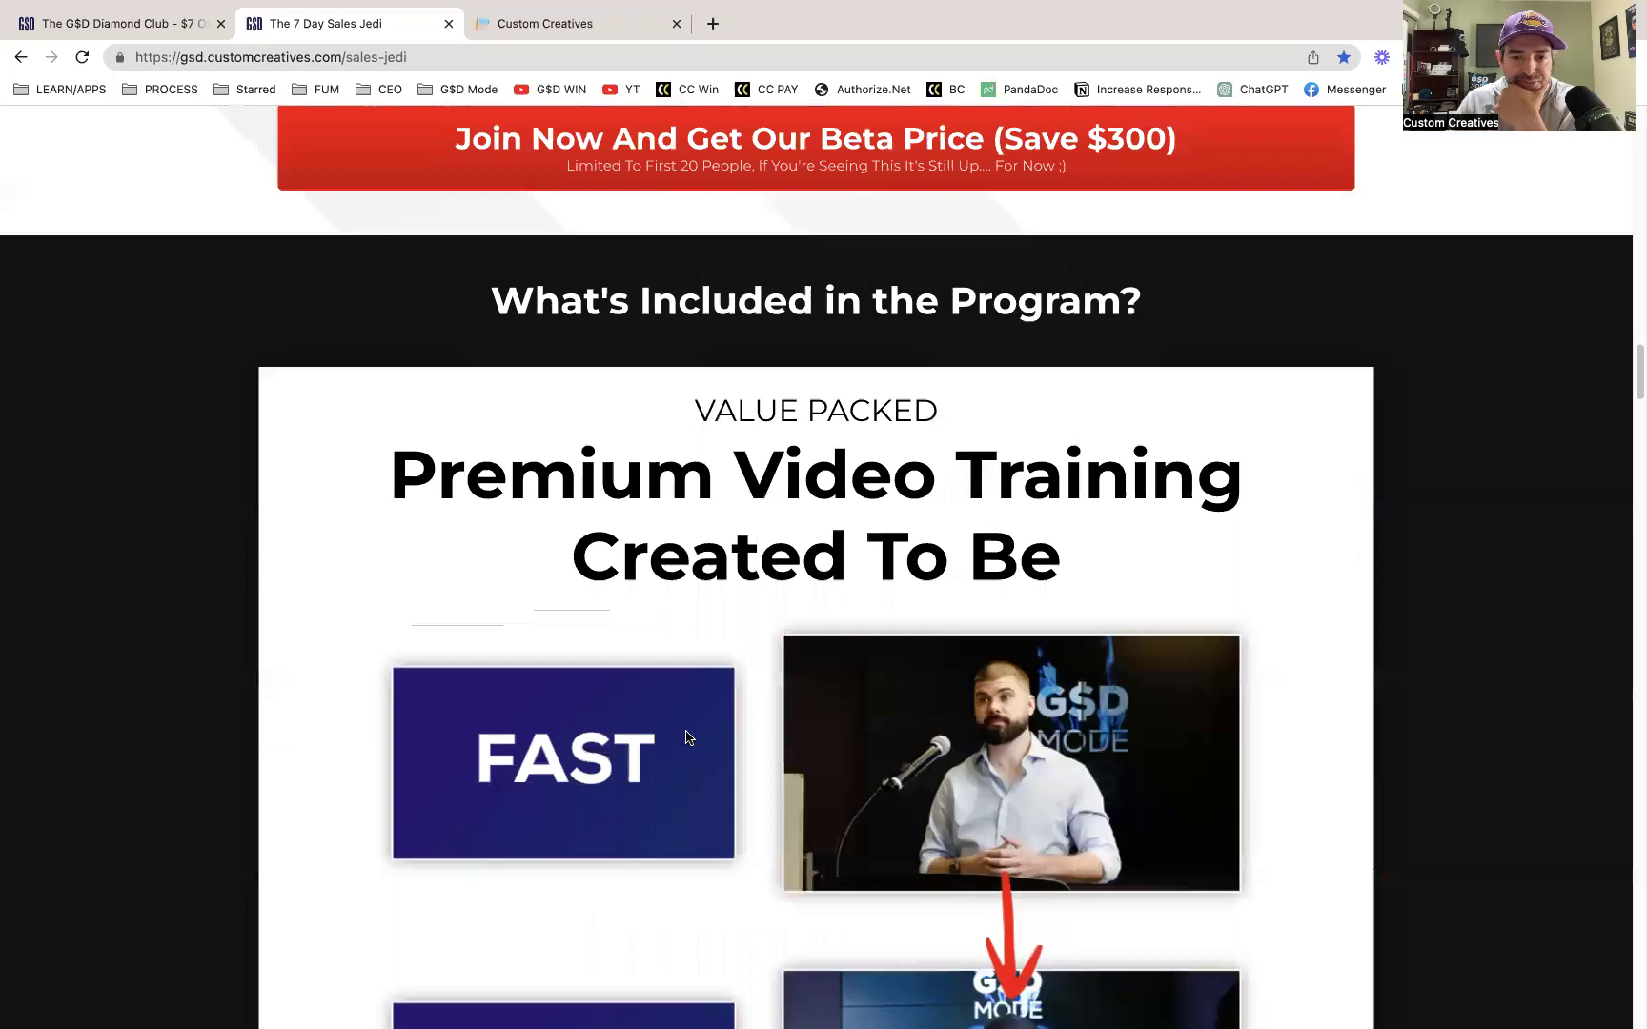
pyautogui.scroll(5, 629, 429)
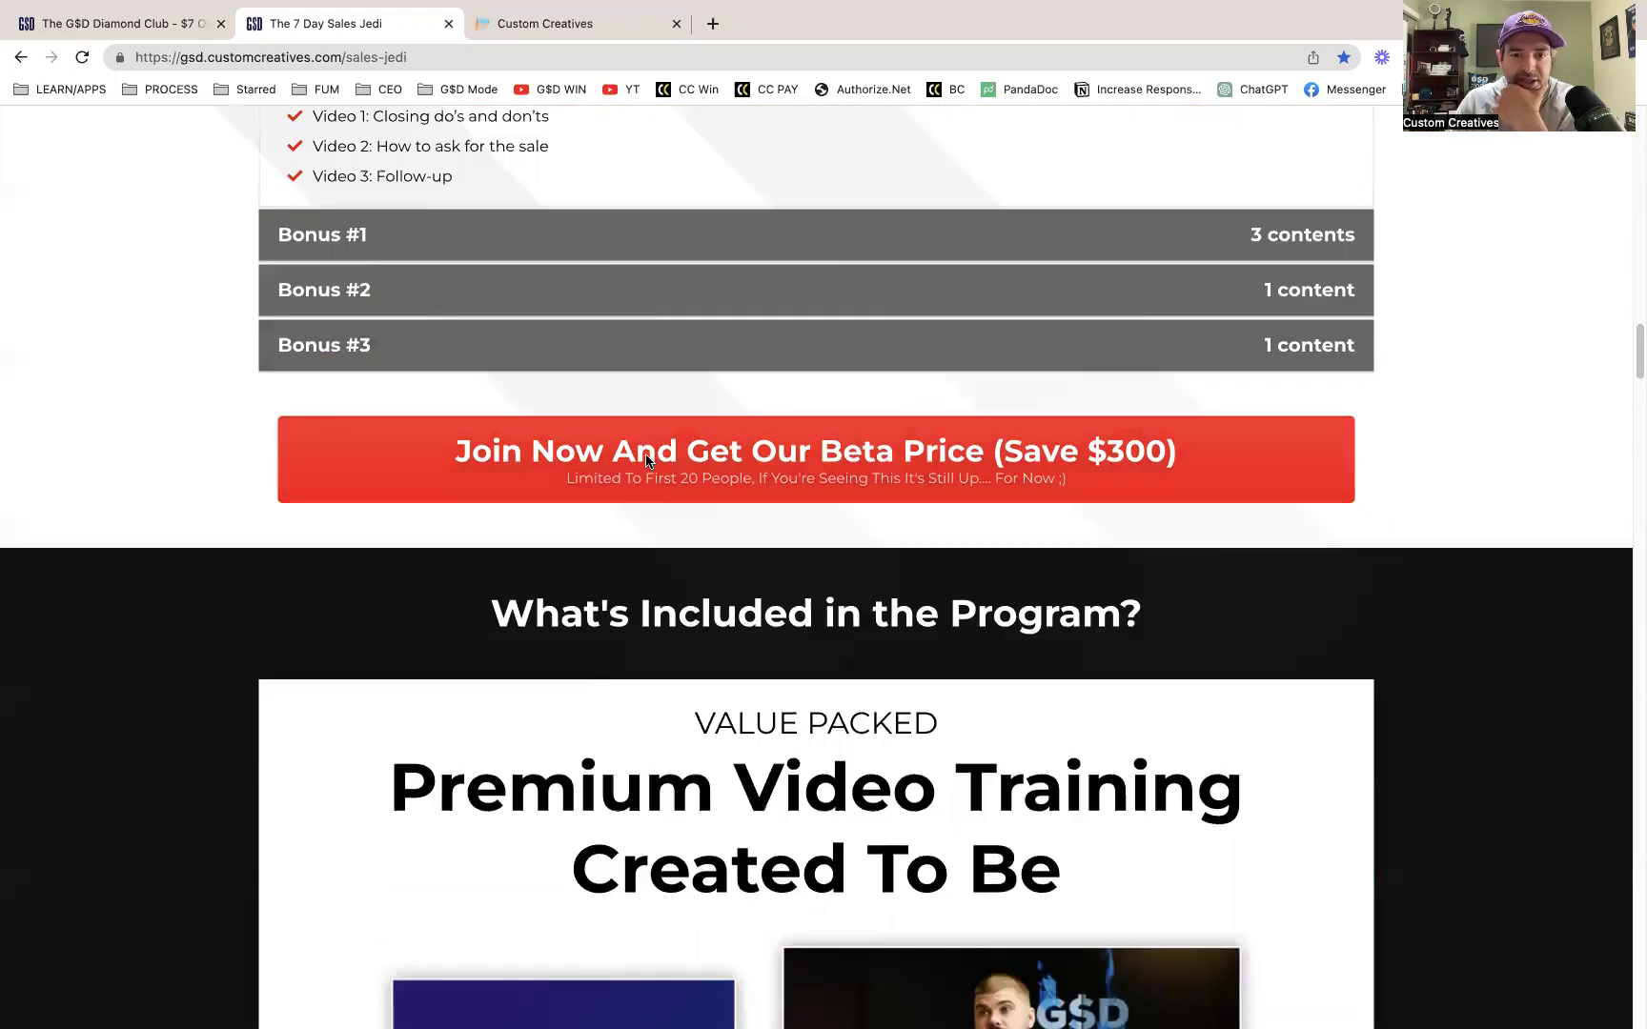
# Step: Jump to the beta pricing options, then scroll back up to the sales video and description
pyautogui.click(647, 461)
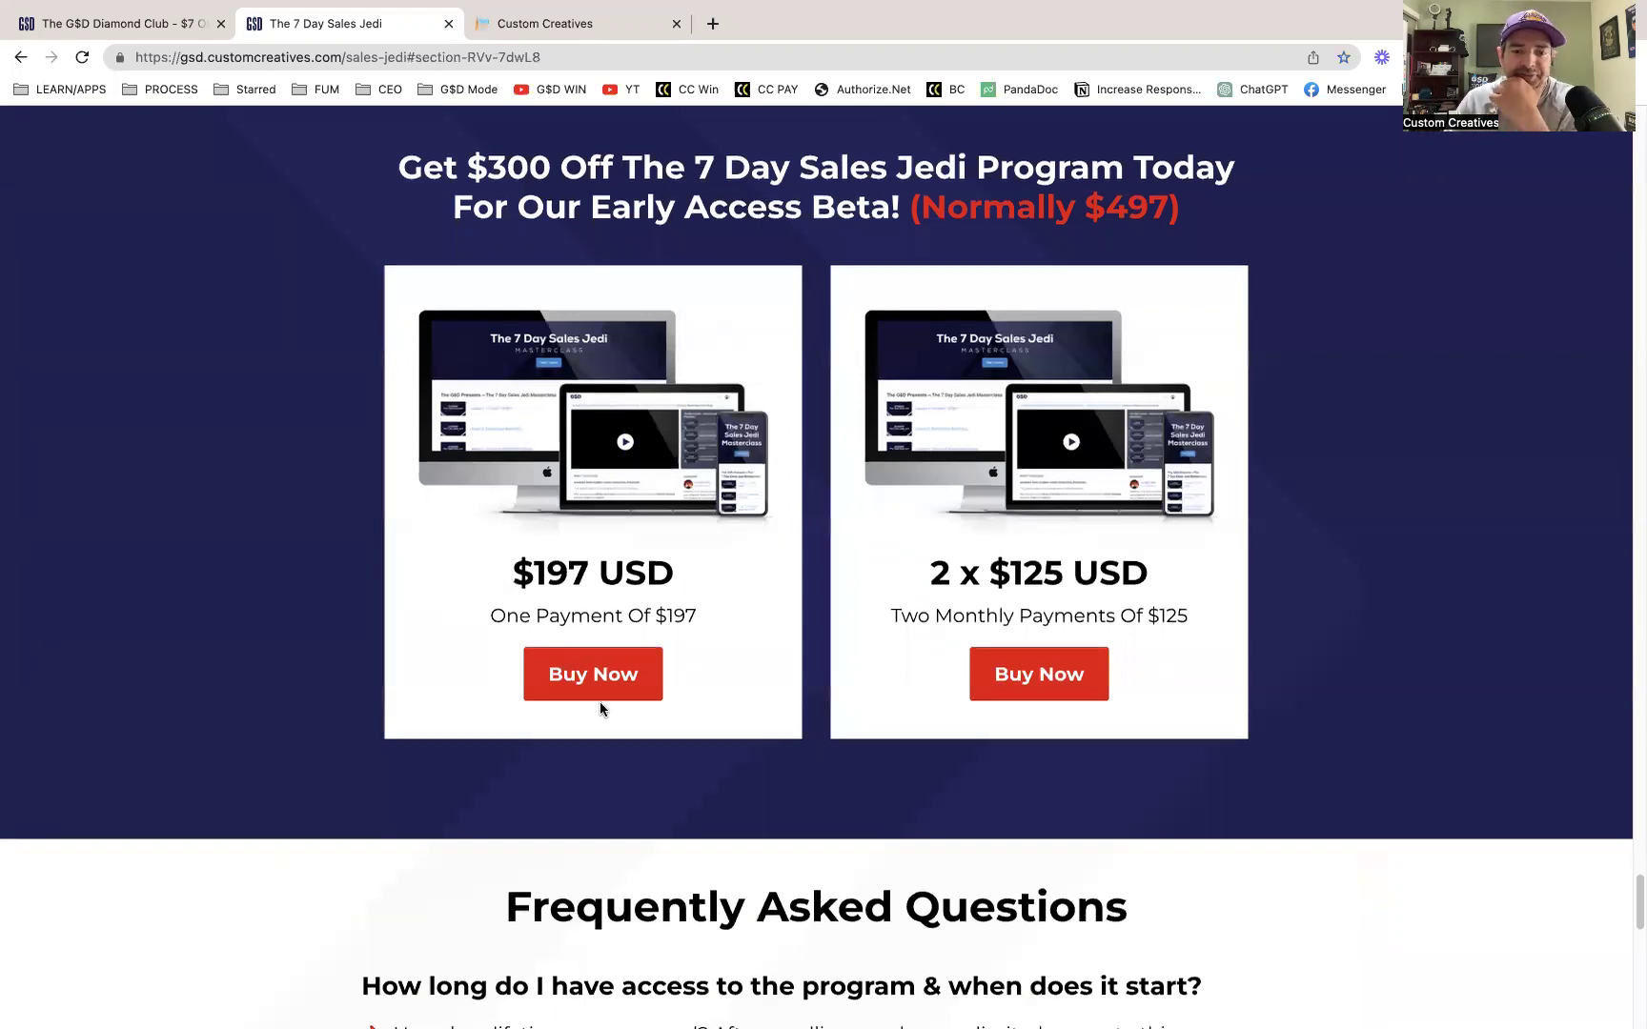
pyautogui.scroll(-6, 590, 653)
pyautogui.scroll(15, 639, 721)
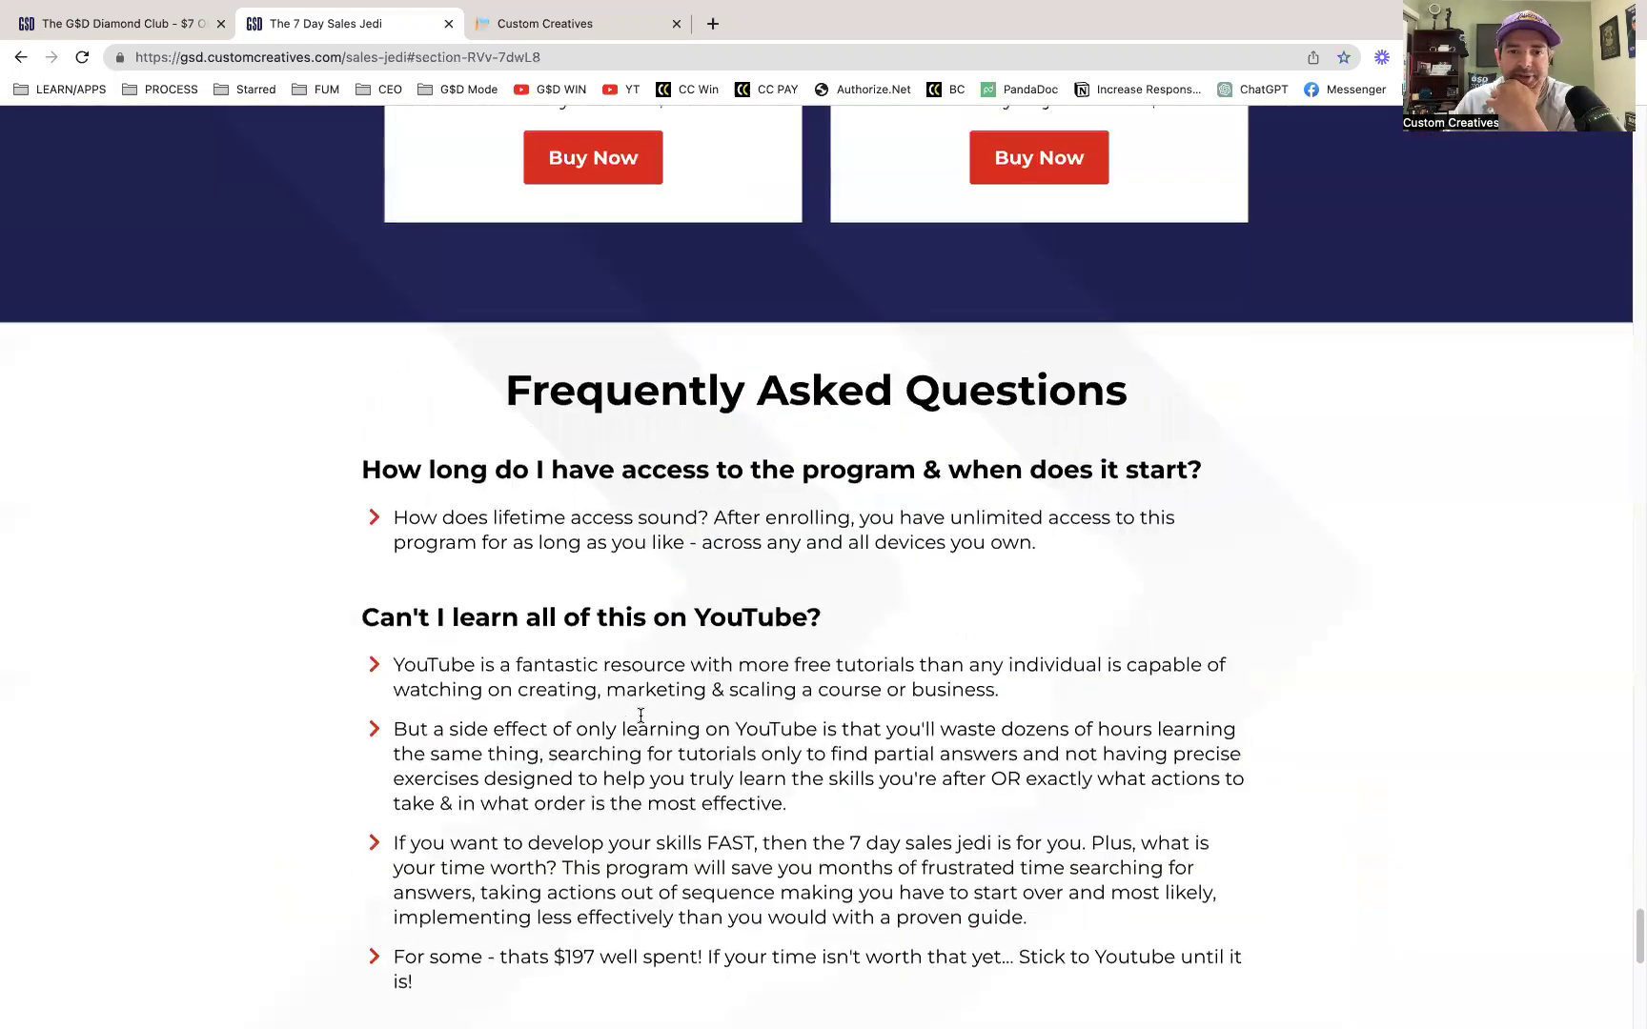
pyautogui.scroll(20, 646, 722)
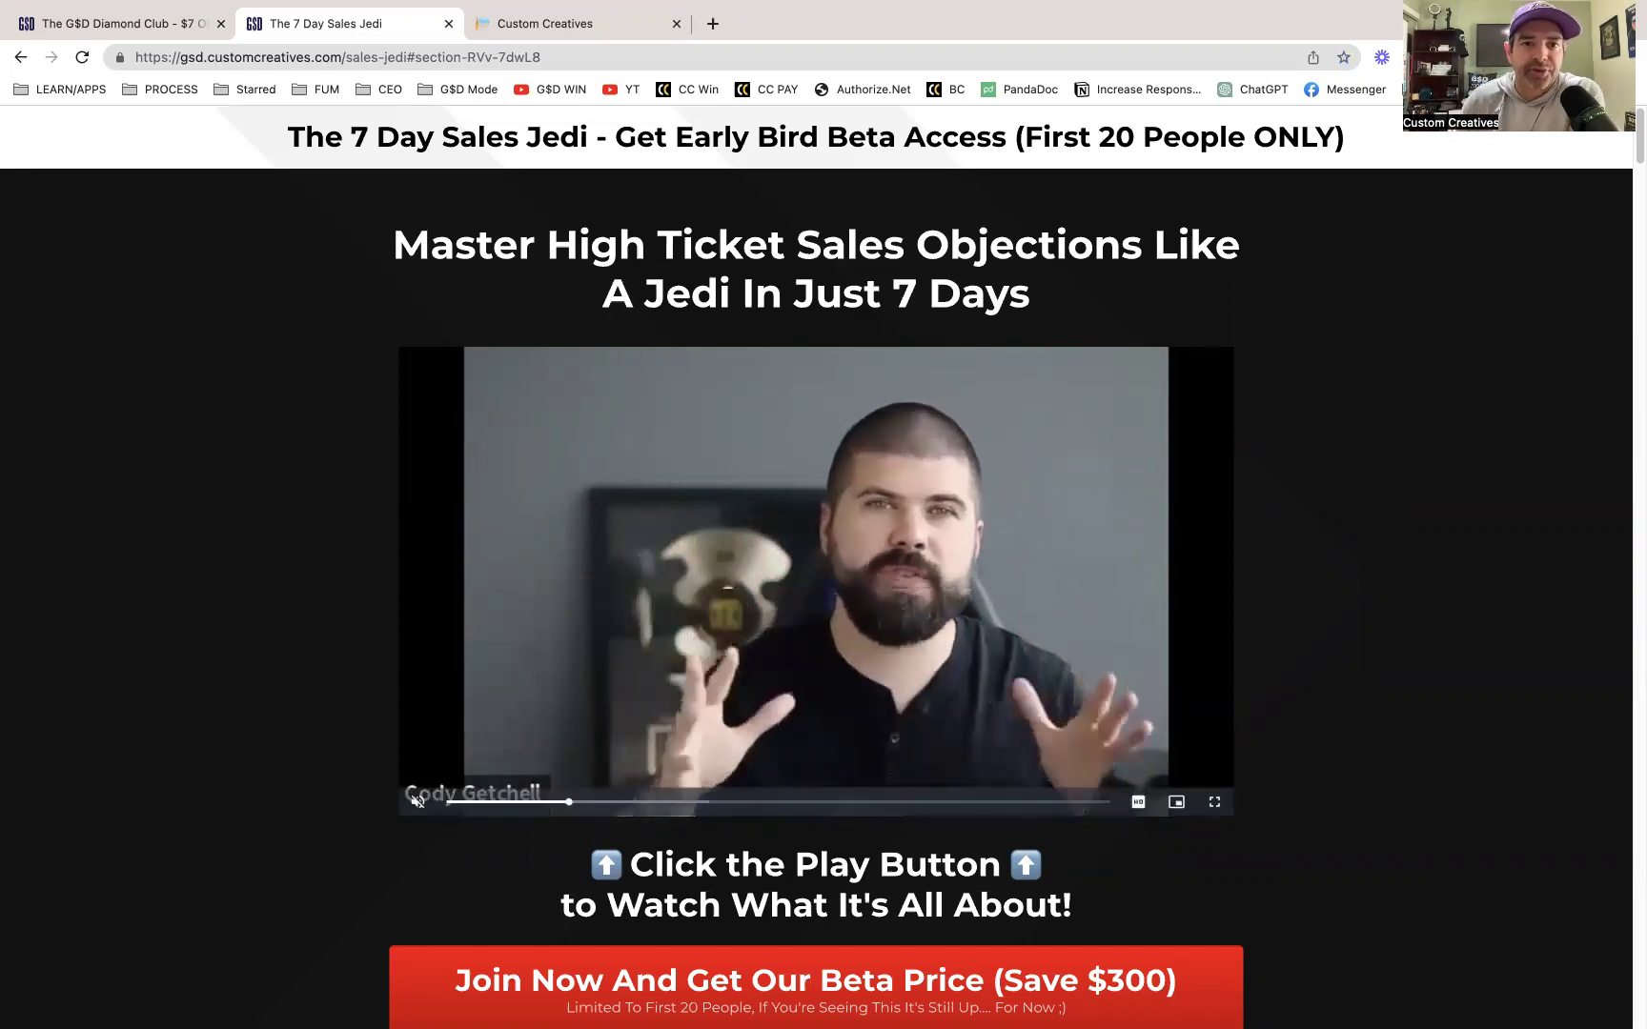
# Step: Switch to the FollowUp Monster tab and scroll the SaaS Agency Foundations outline, including Module 2: Go High Level Training
pyautogui.click(559, 30)
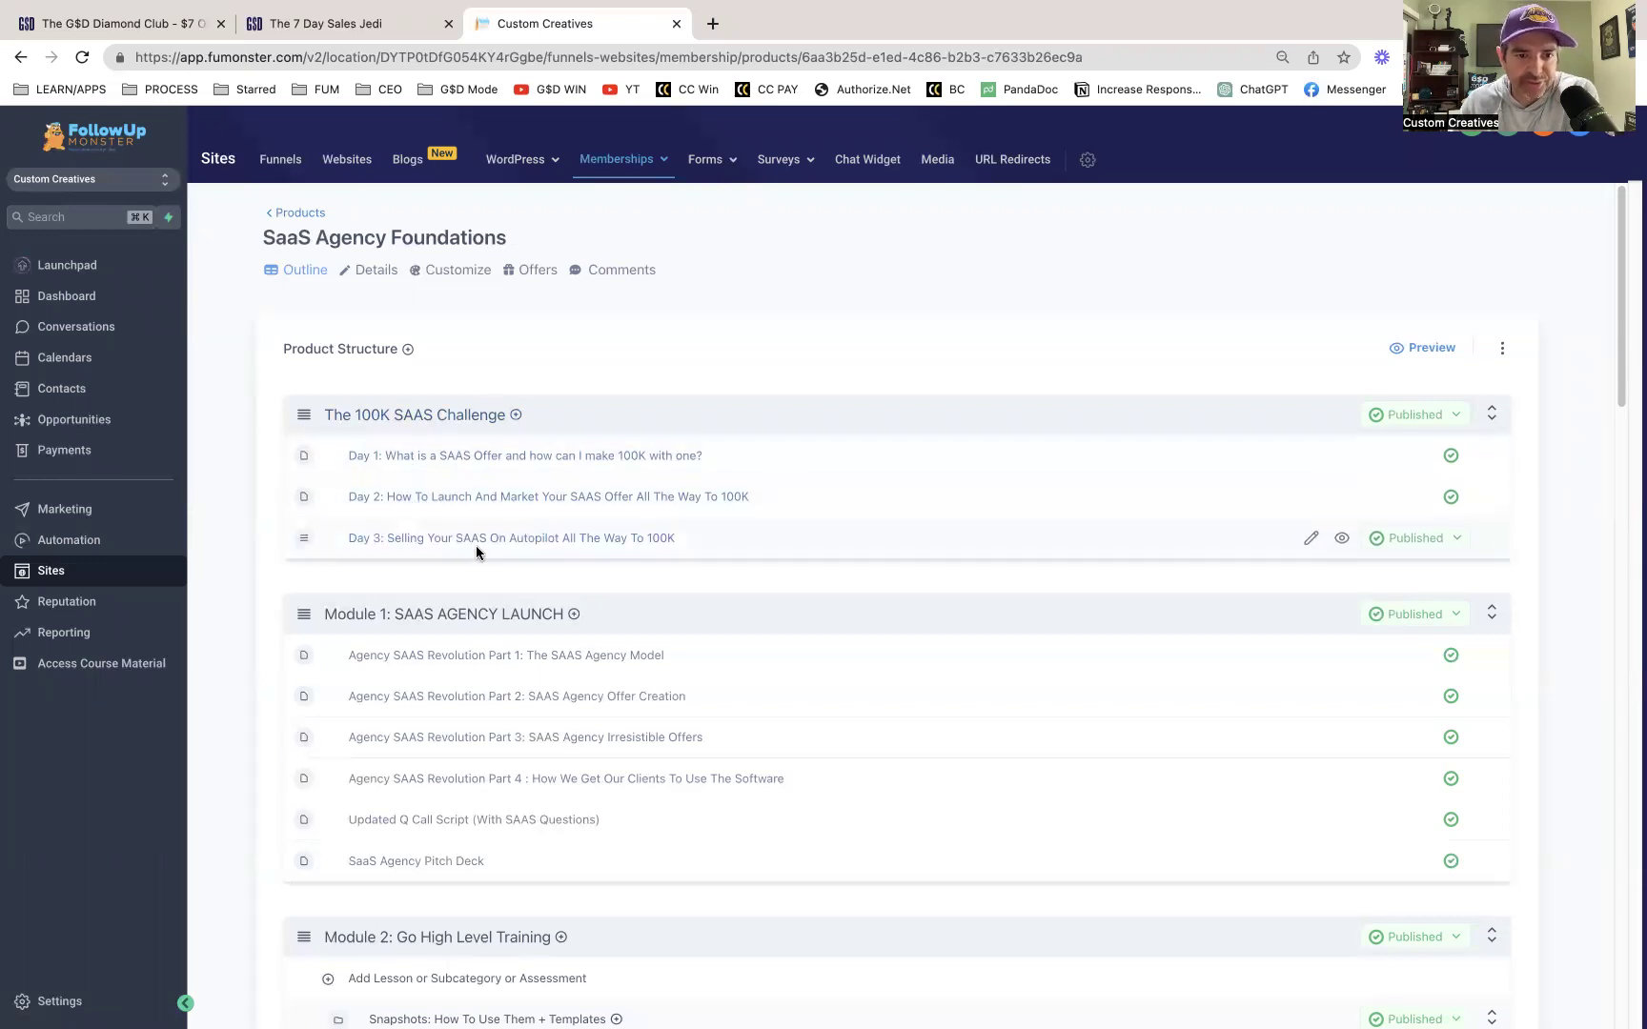
pyautogui.scroll(-1, 491, 551)
pyautogui.scroll(-5, 472, 583)
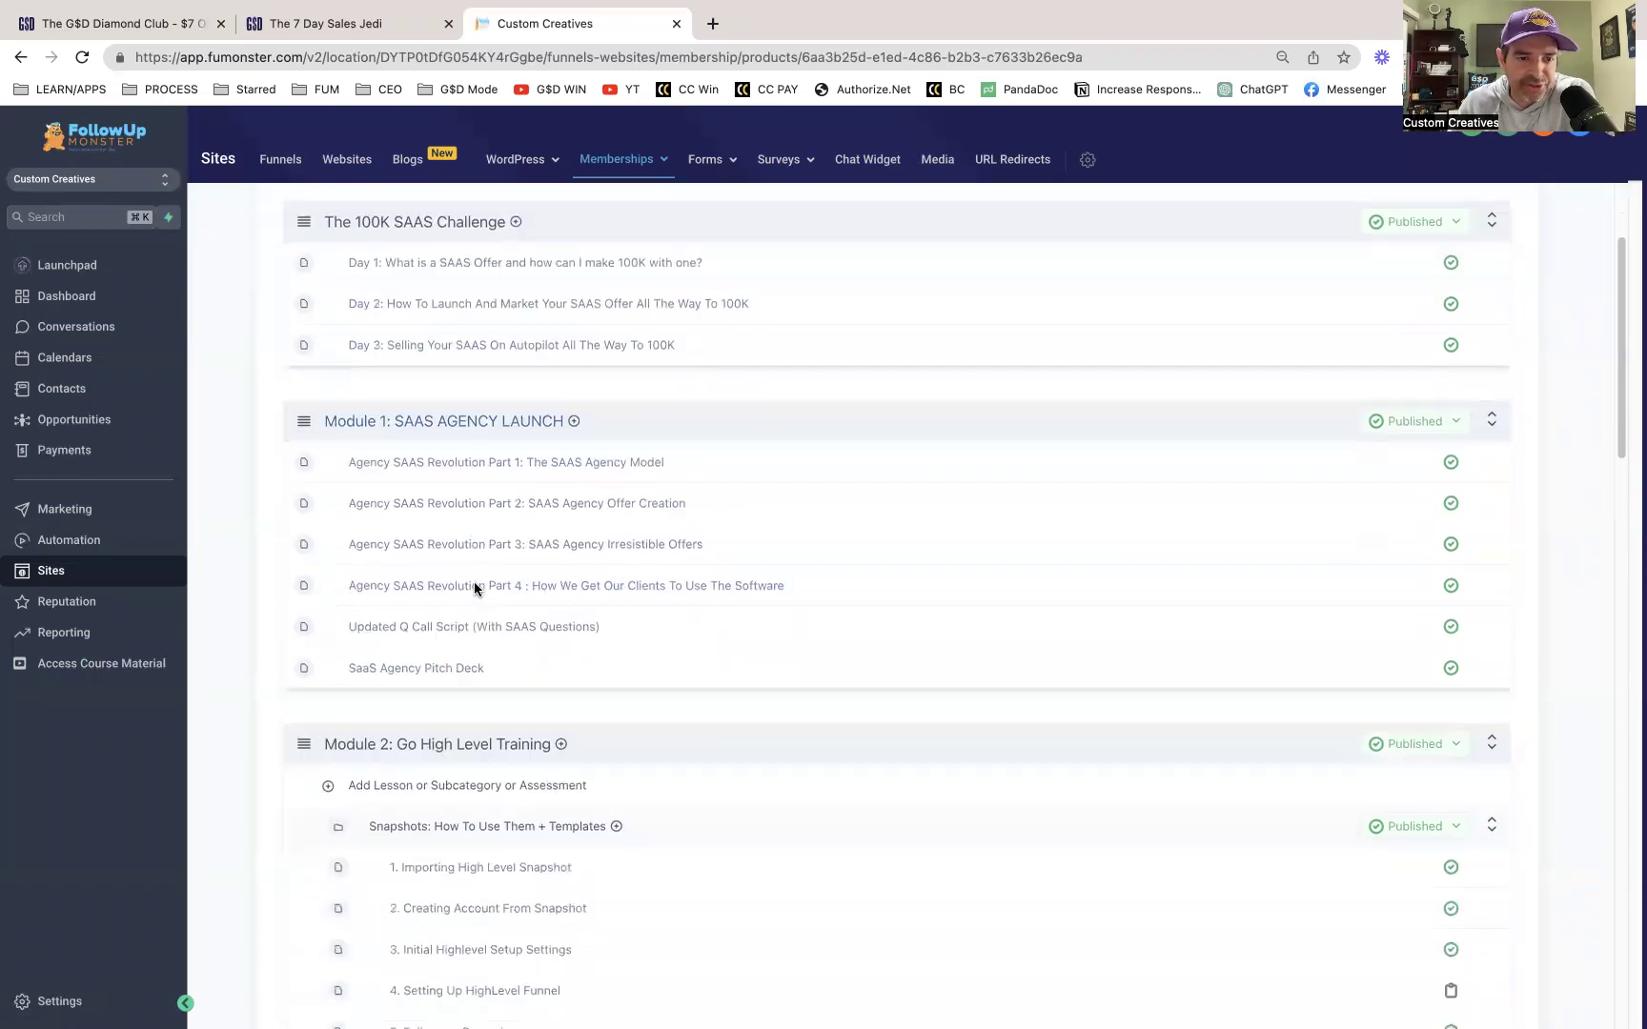
pyautogui.scroll(1, 420, 267)
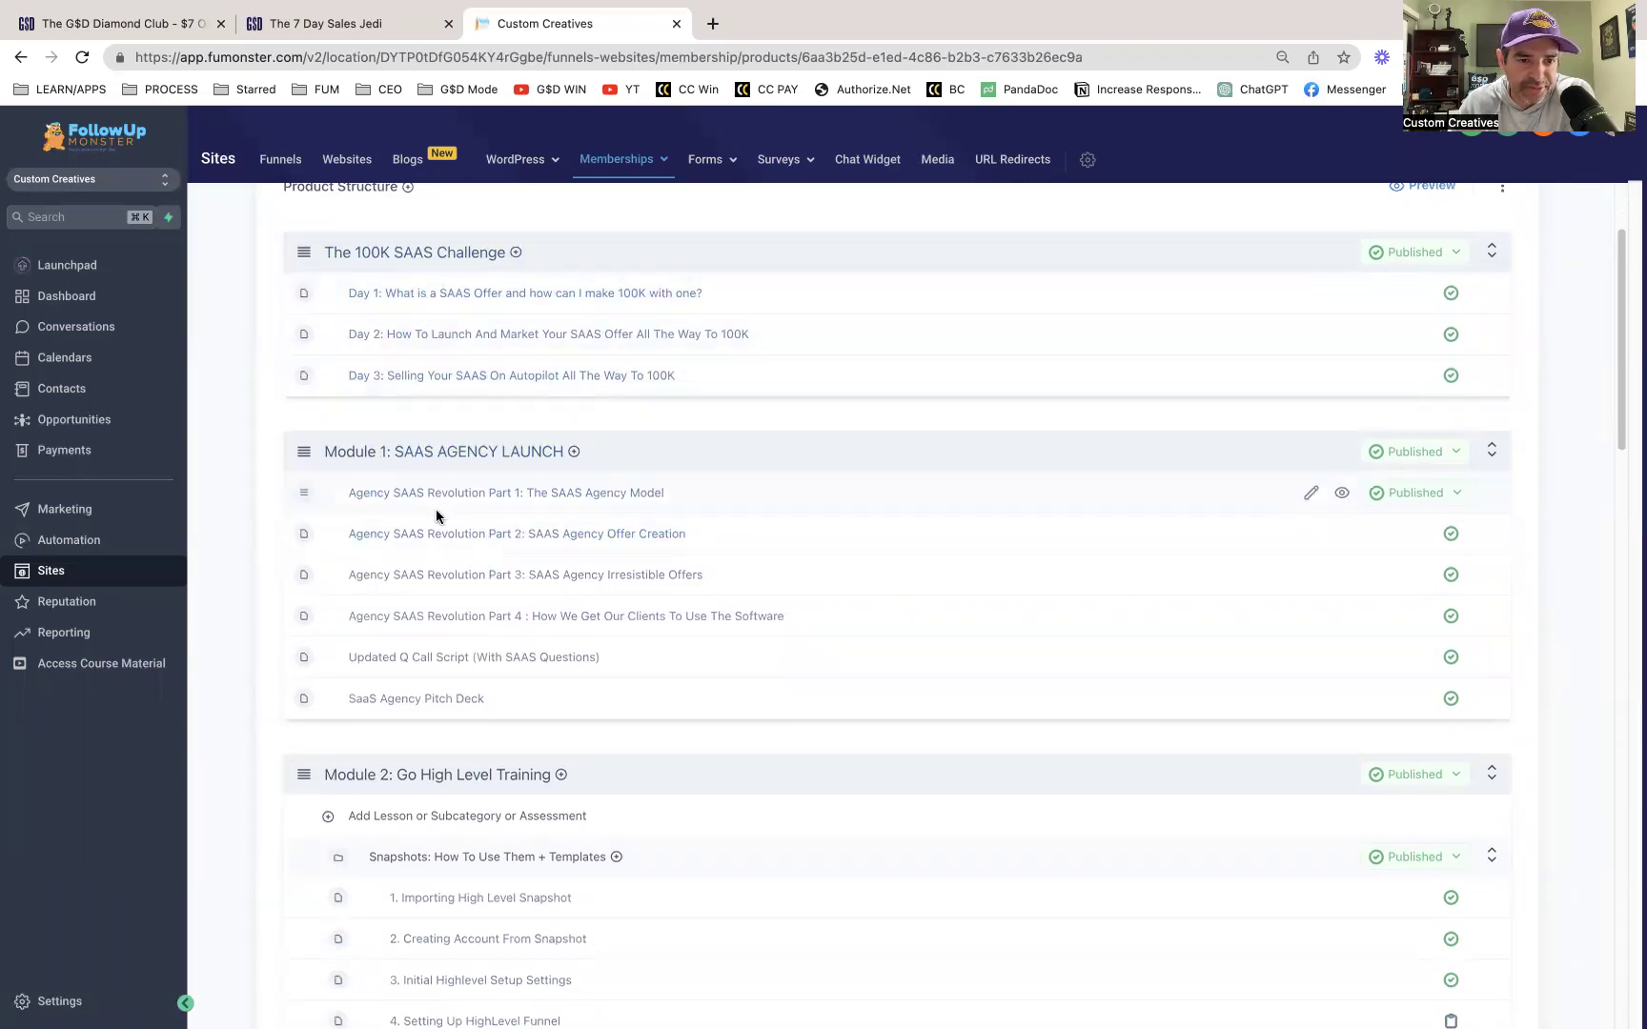
pyautogui.scroll(-6, 591, 686)
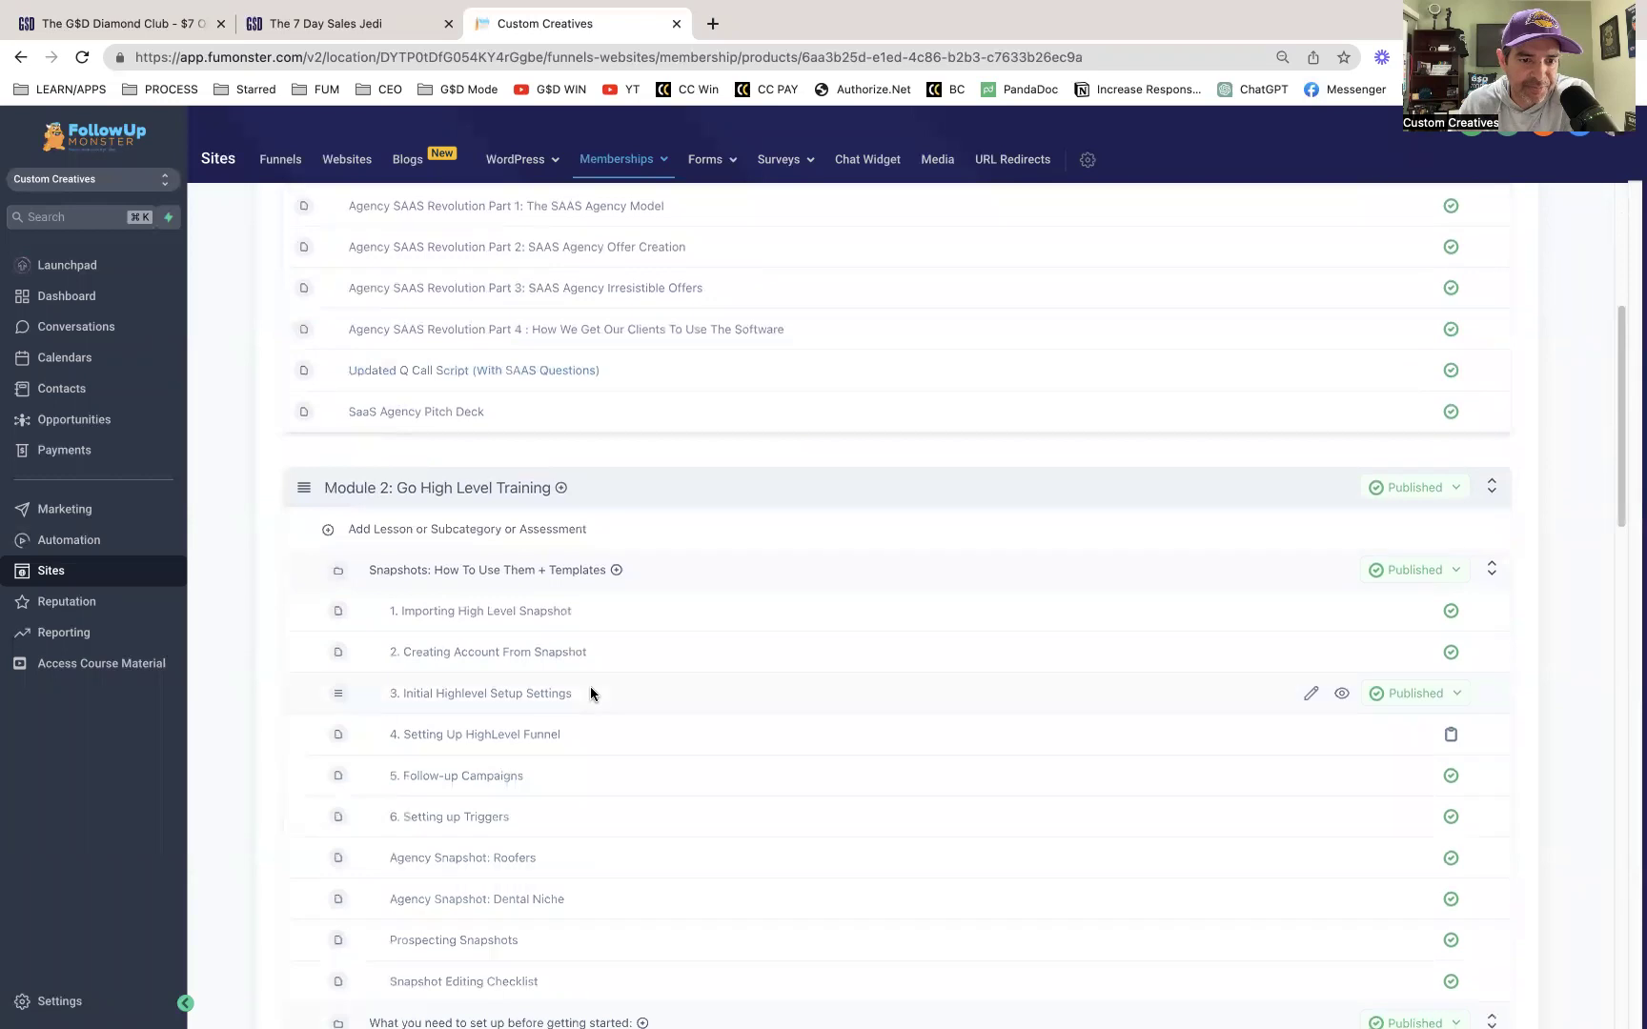
pyautogui.scroll(-20, 591, 693)
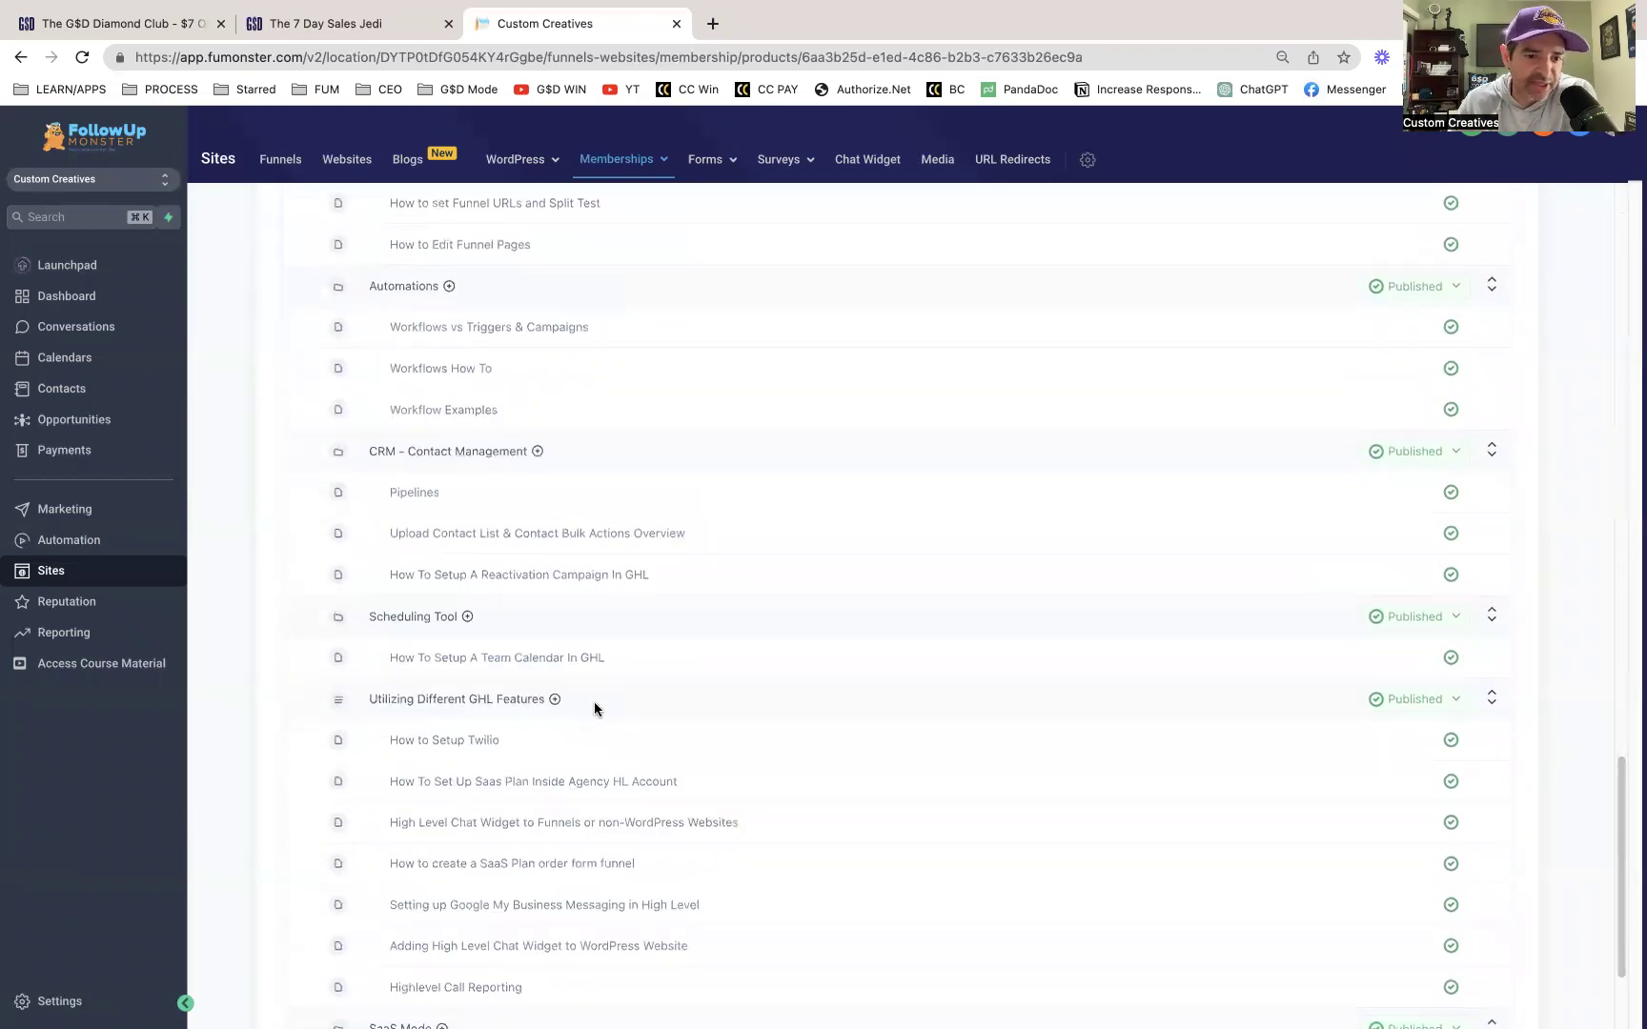
pyautogui.scroll(20, 559, 658)
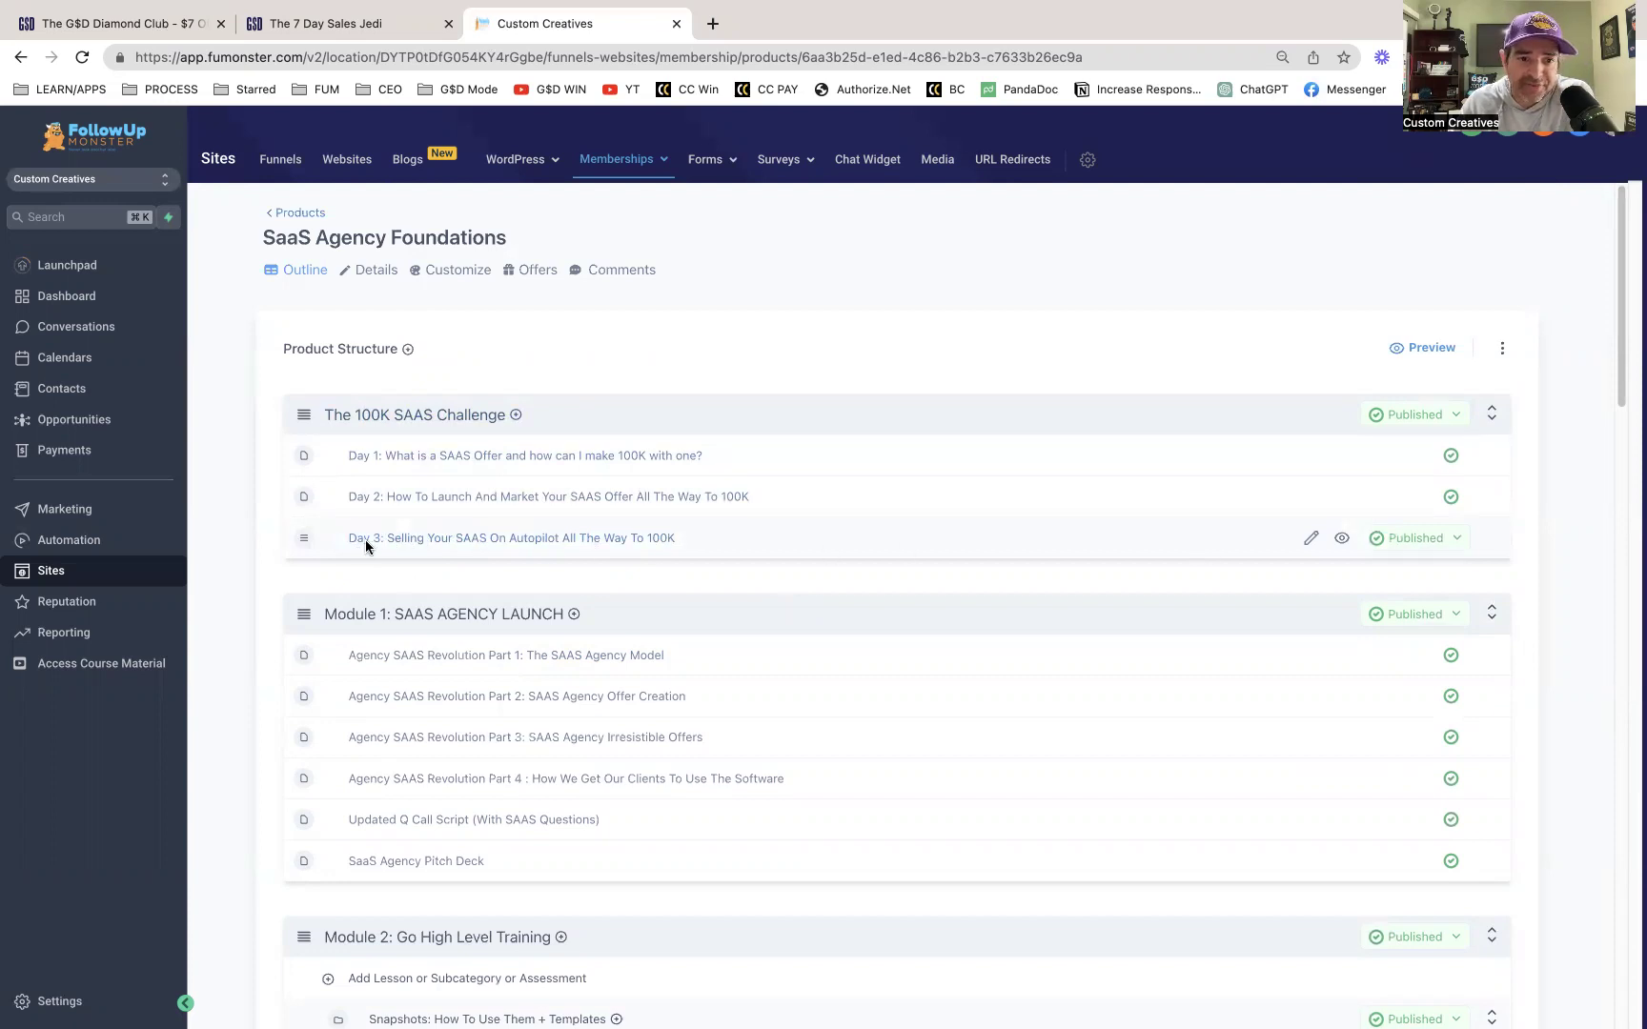
pyautogui.click(392, 538)
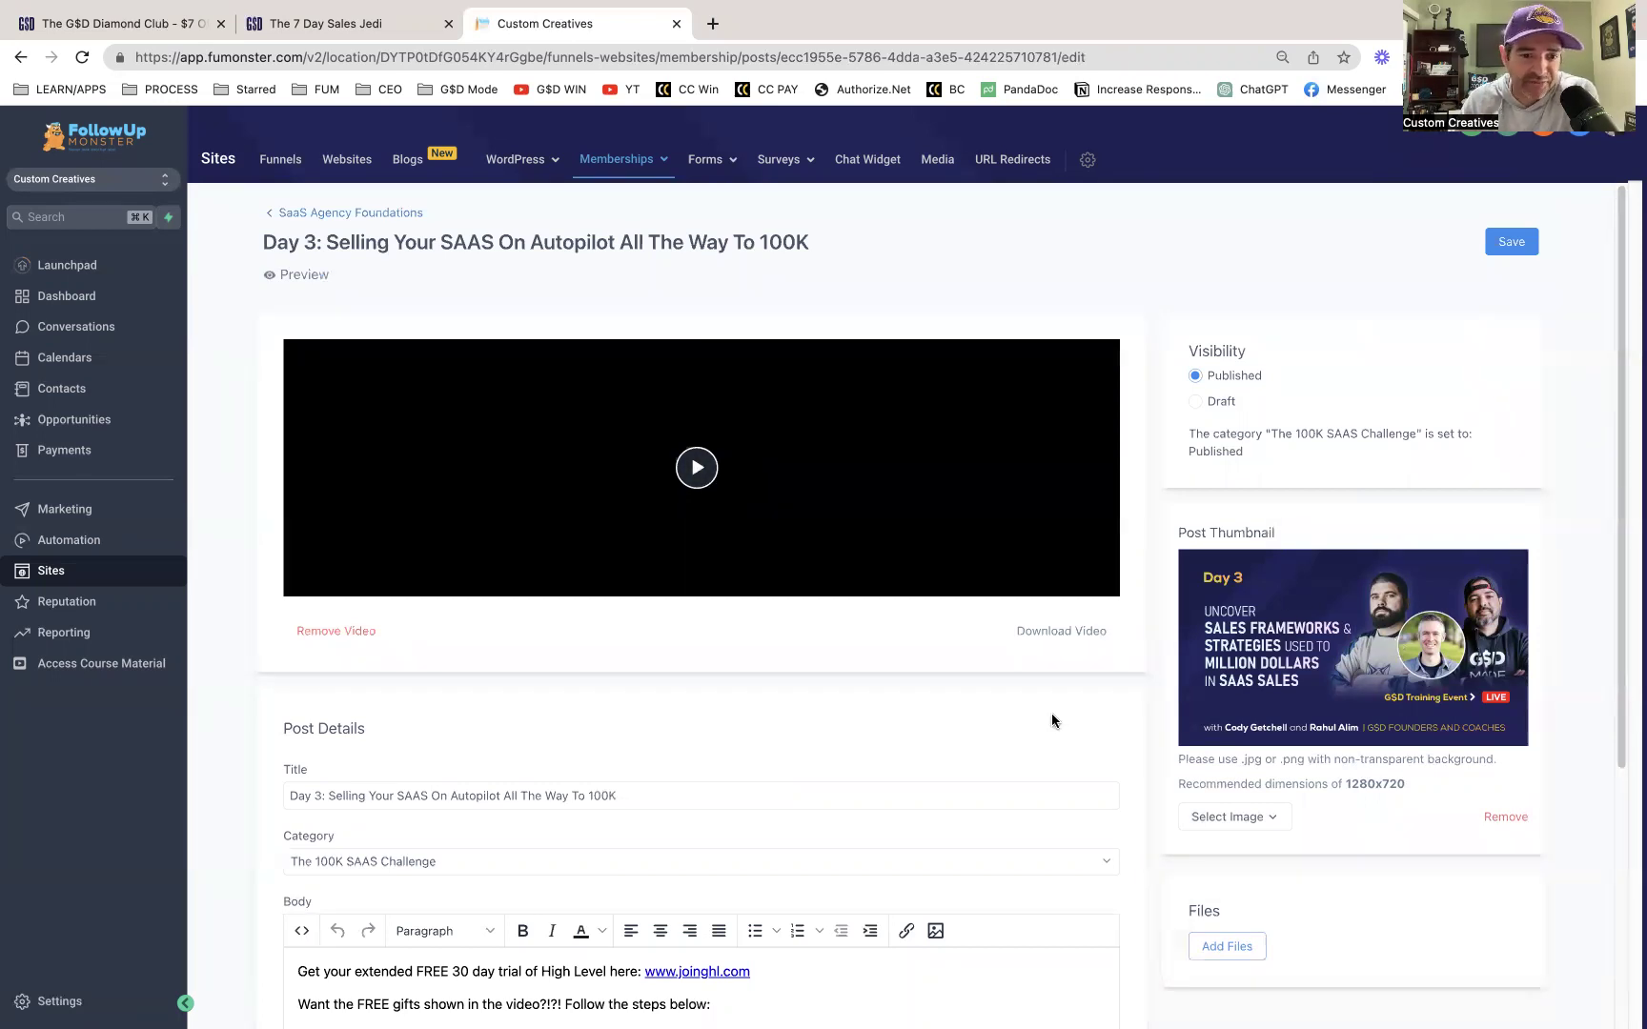
pyautogui.scroll(-3, 377, 648)
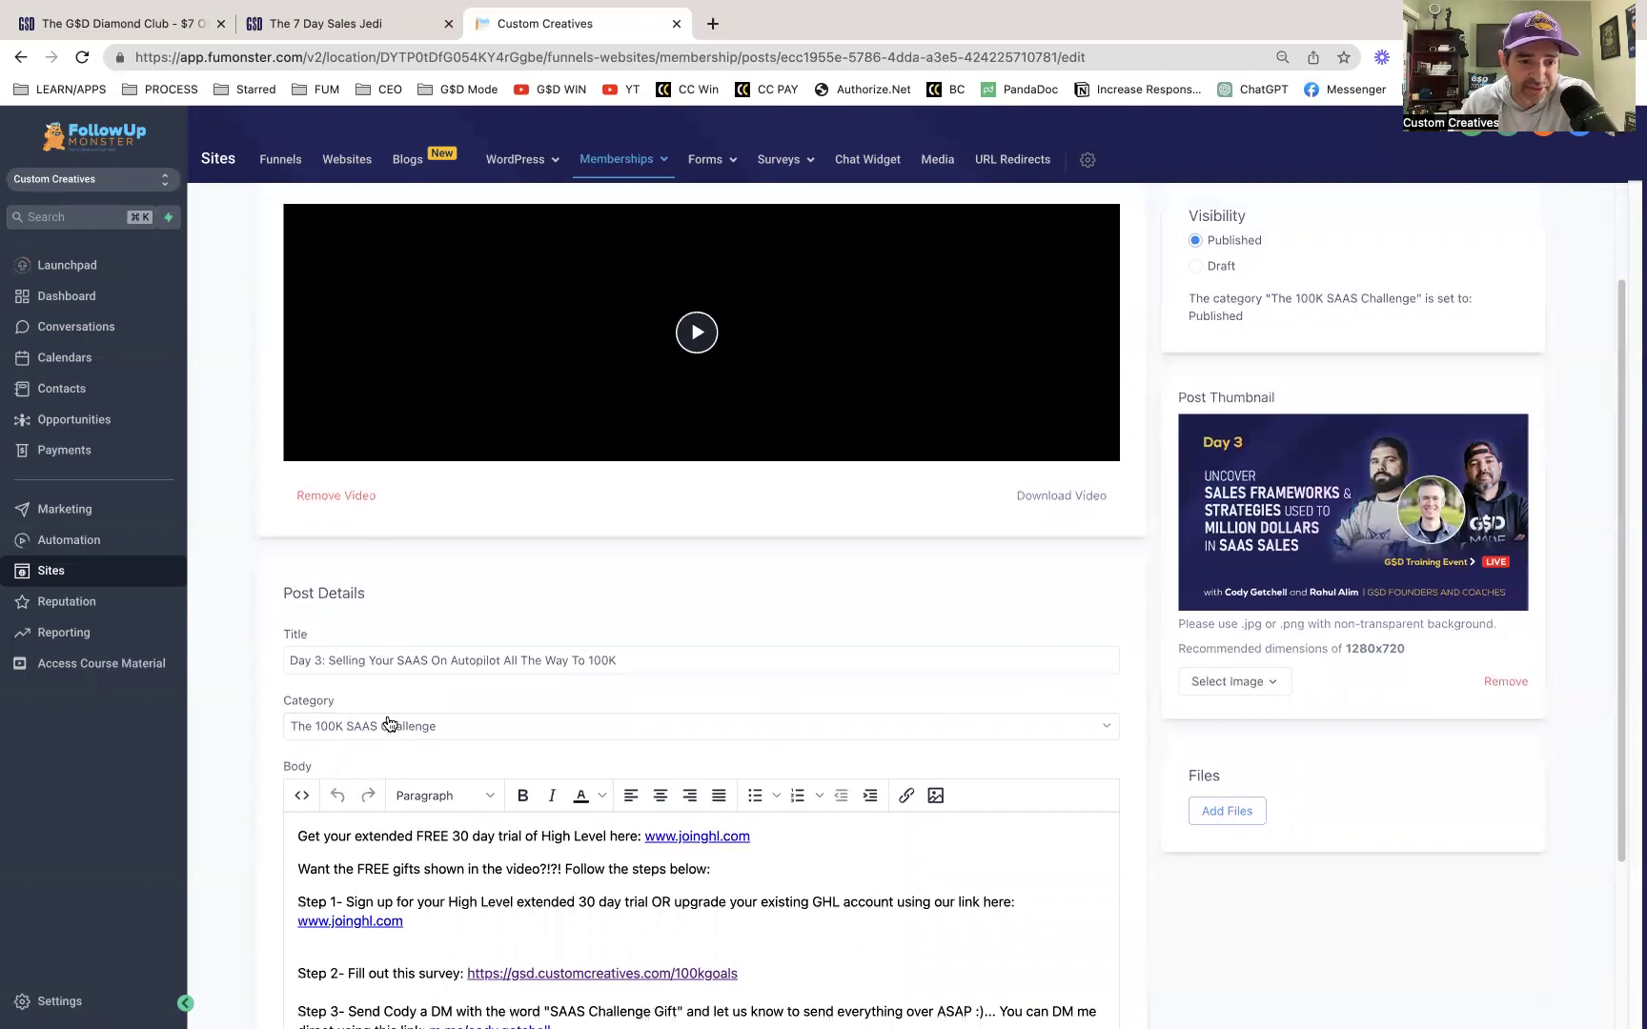
pyautogui.scroll(-5, 251, 797)
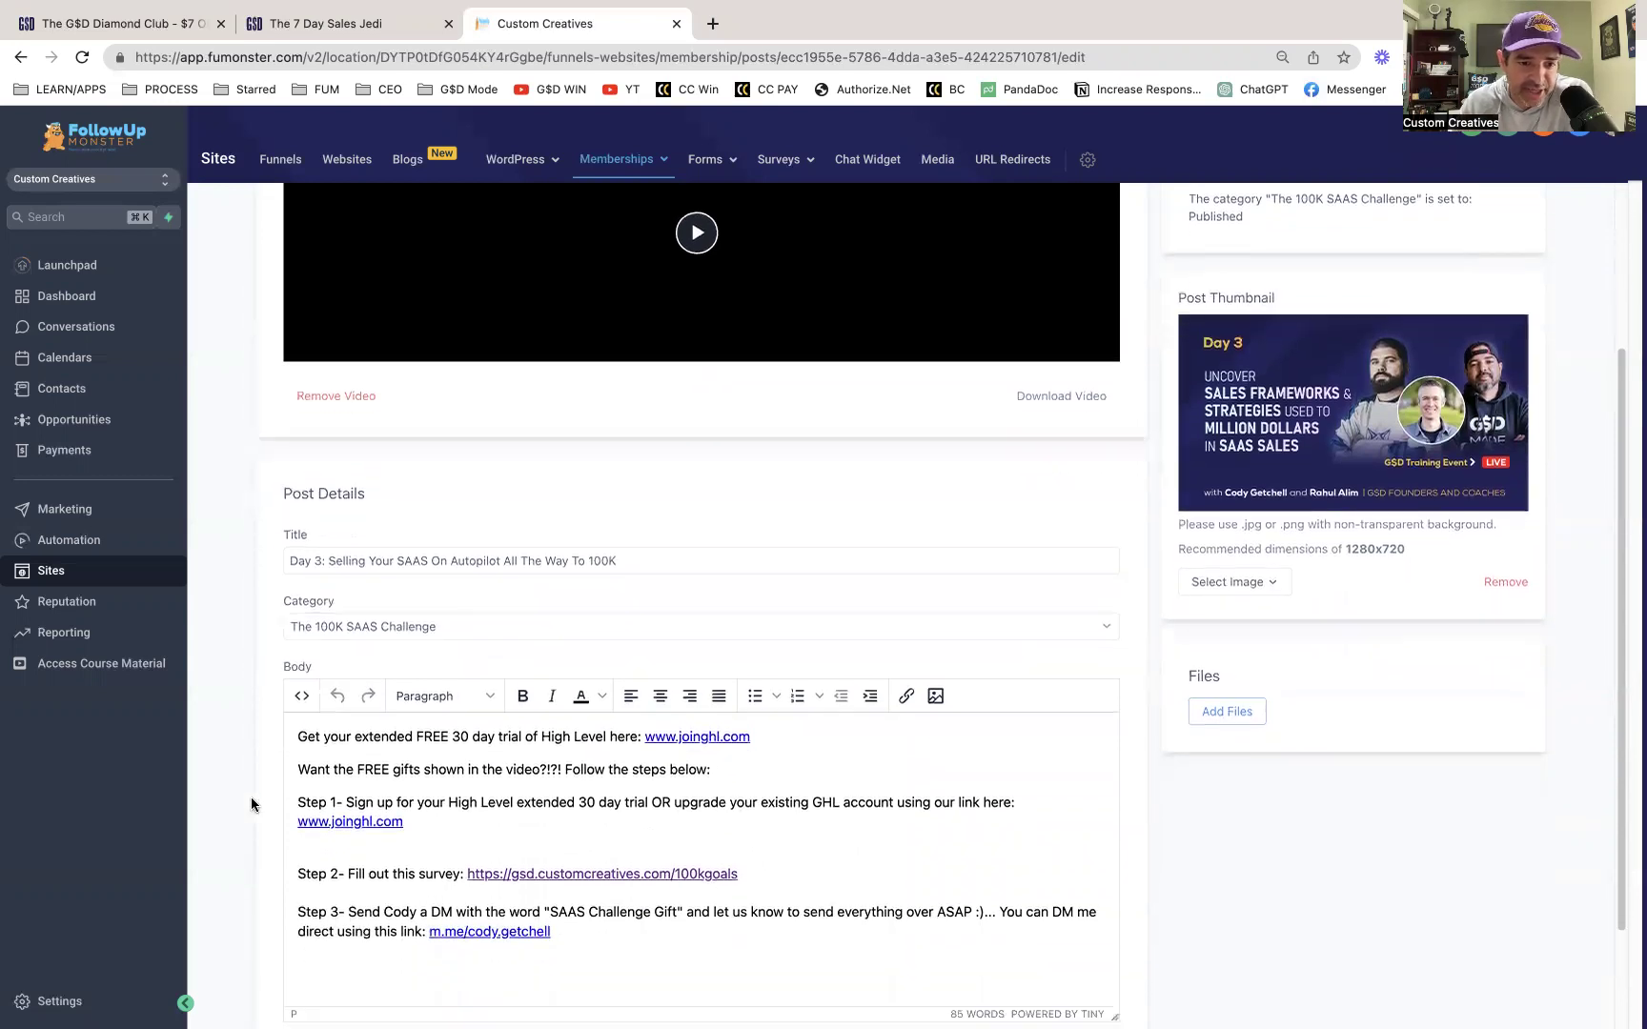
pyautogui.click(587, 811)
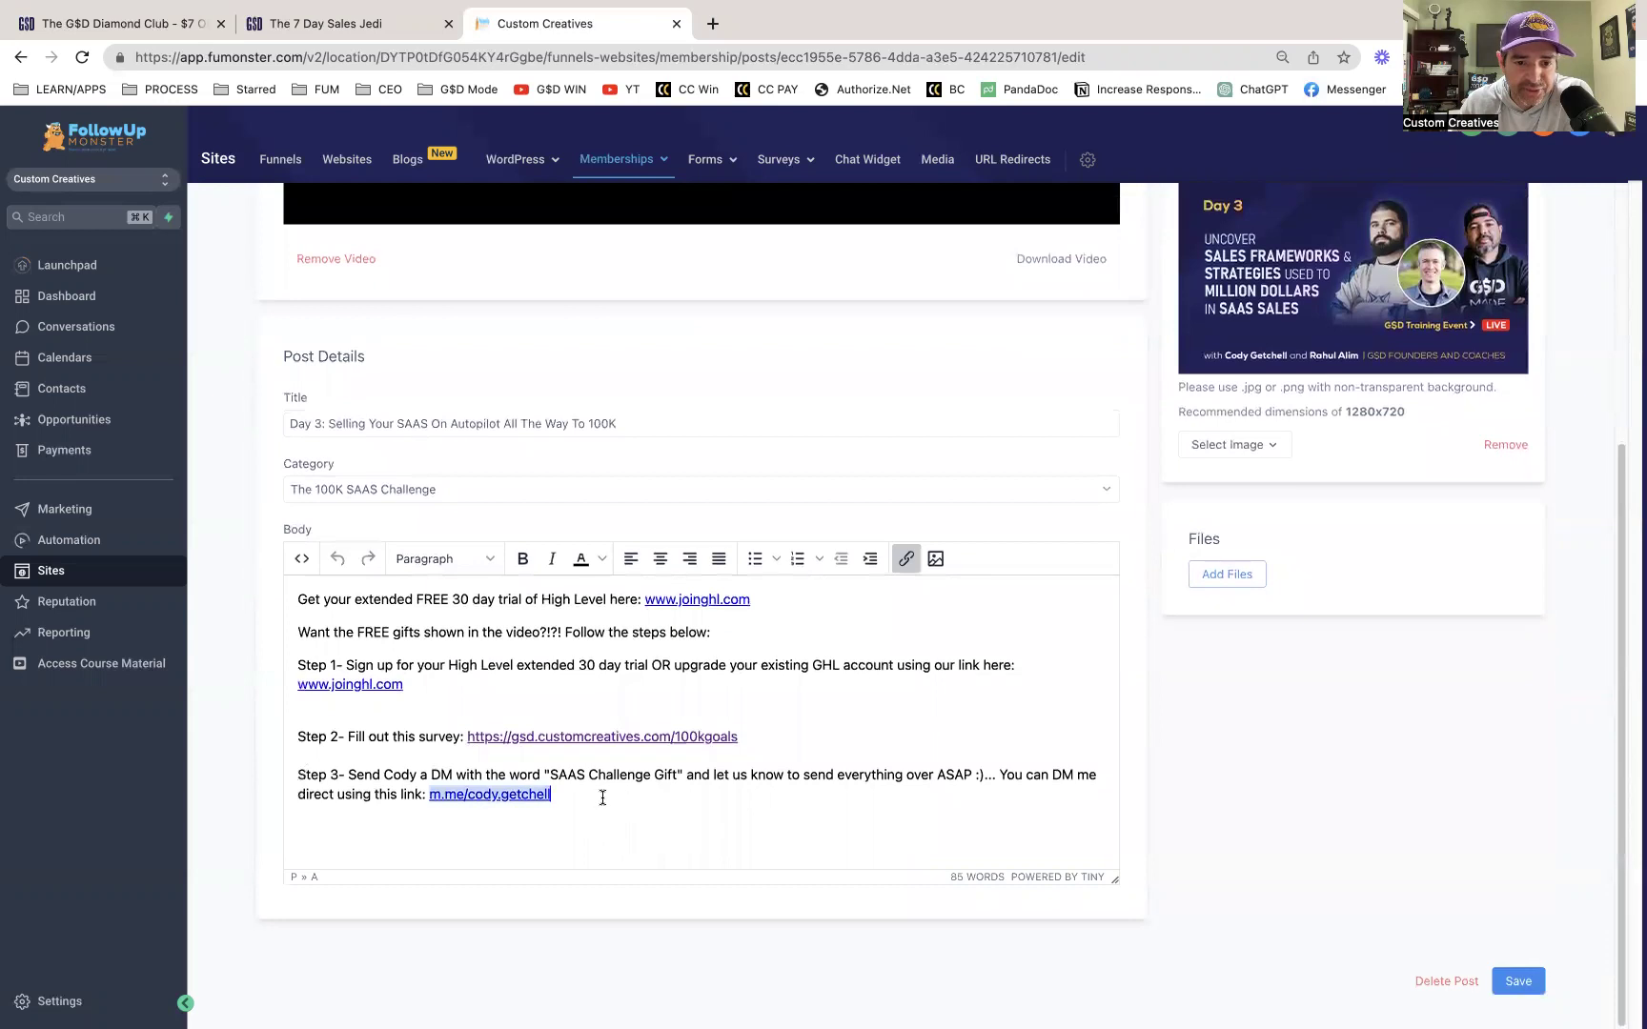
pyautogui.moveTo(297, 598); pyautogui.dragTo(672, 801)
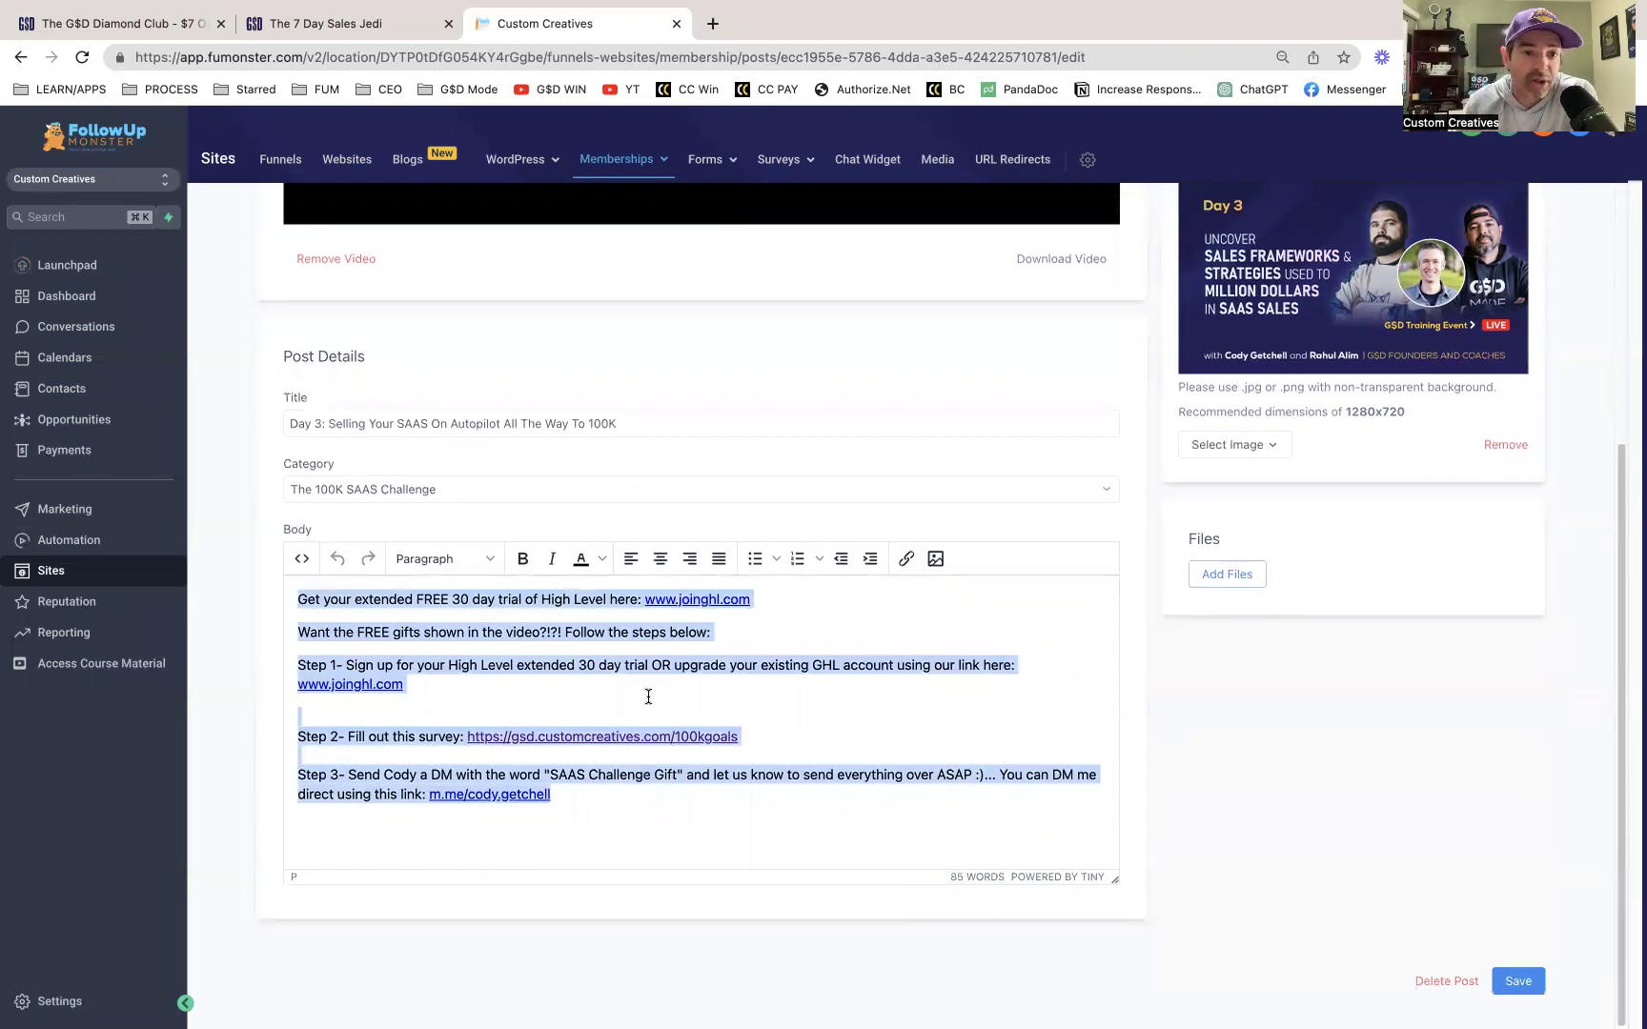
pyautogui.scroll(6, 565, 622)
pyautogui.click(276, 215)
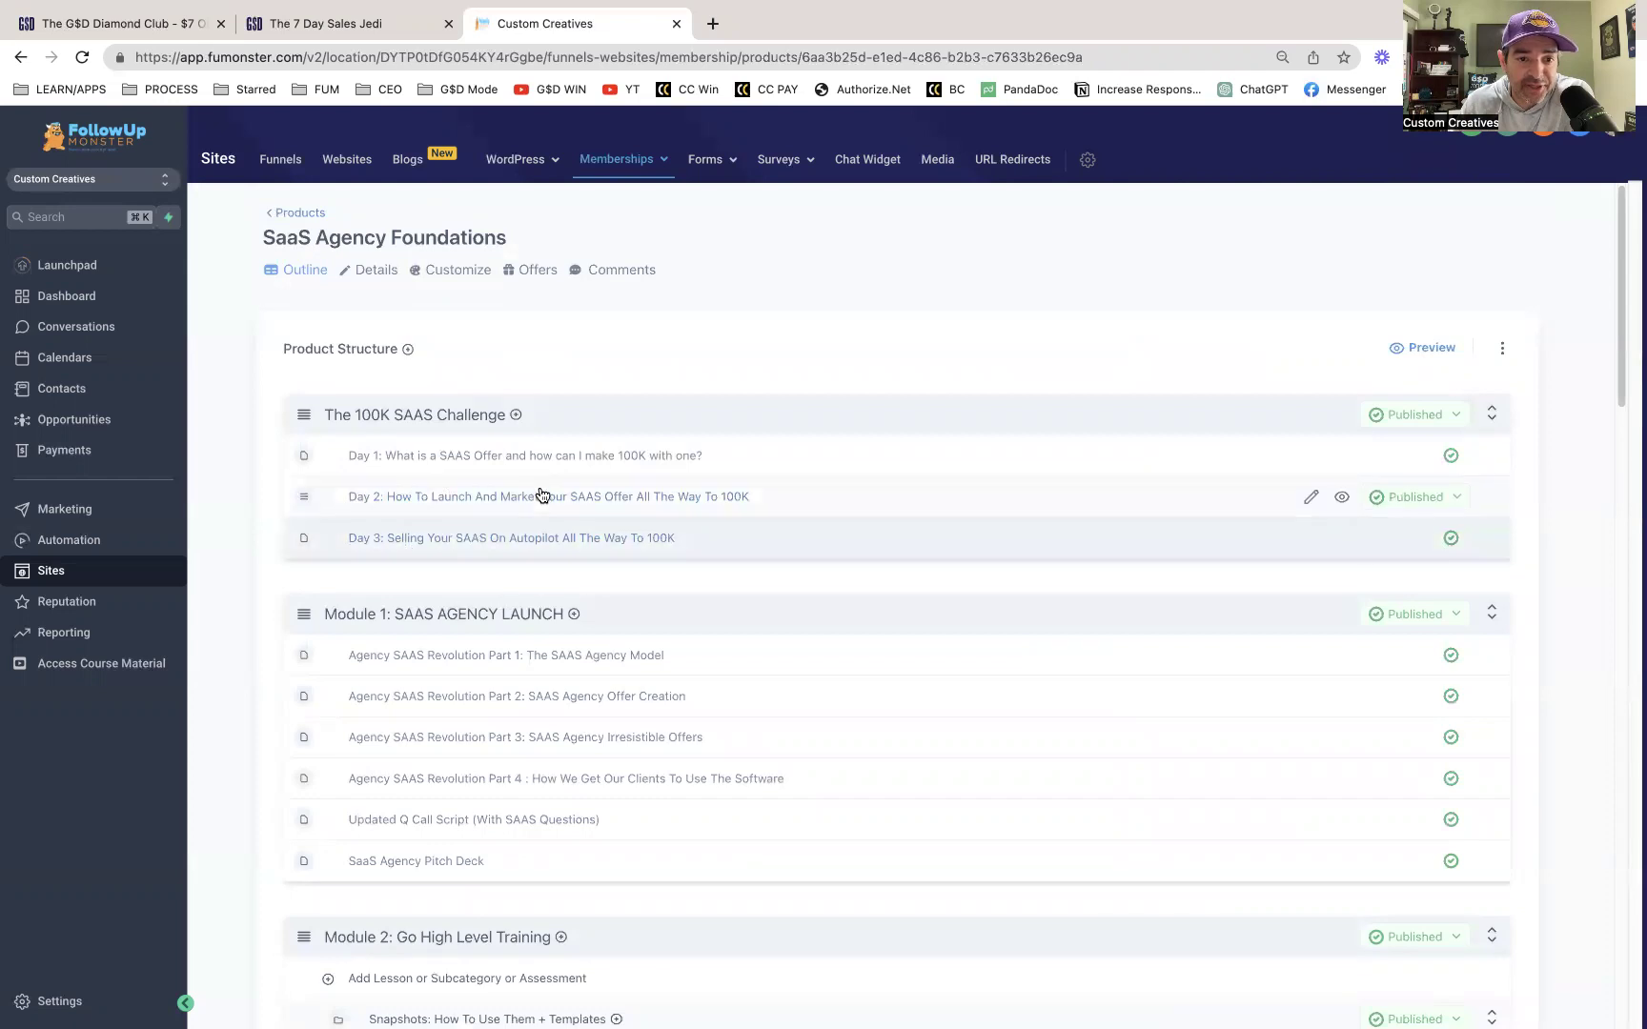
# Step: Add a lesson titled 'ra' to The 100K SAAS Challenge section and save it
pyautogui.click(517, 416)
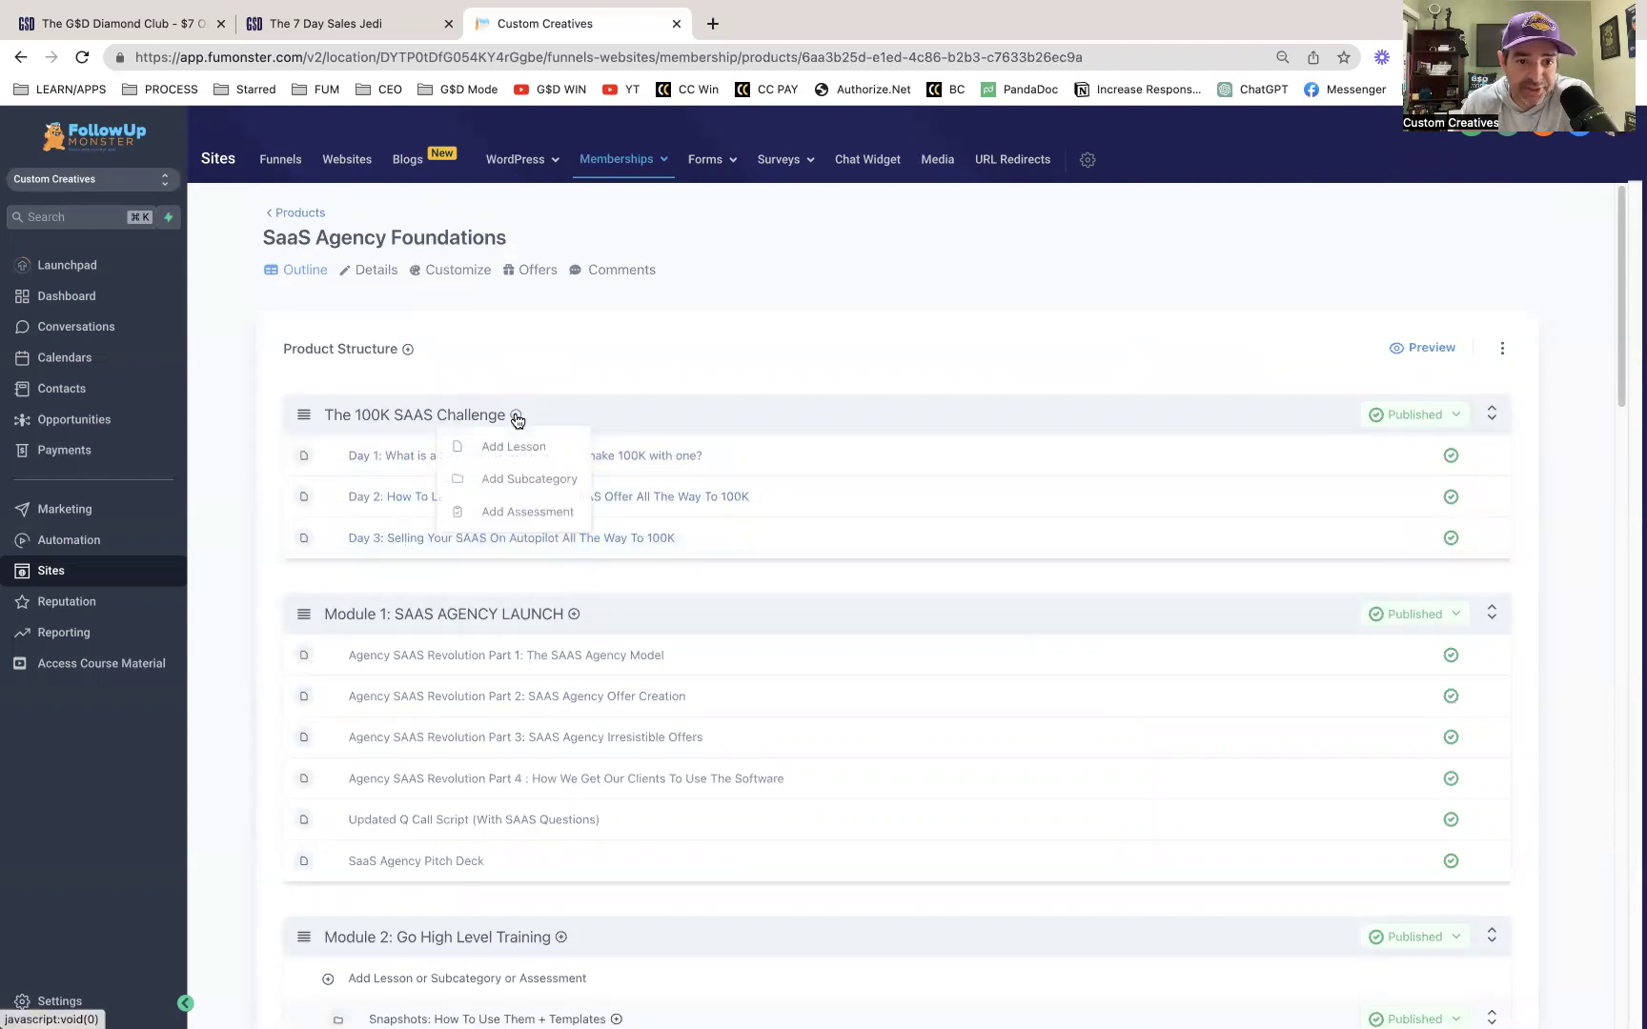
pyautogui.click(512, 448)
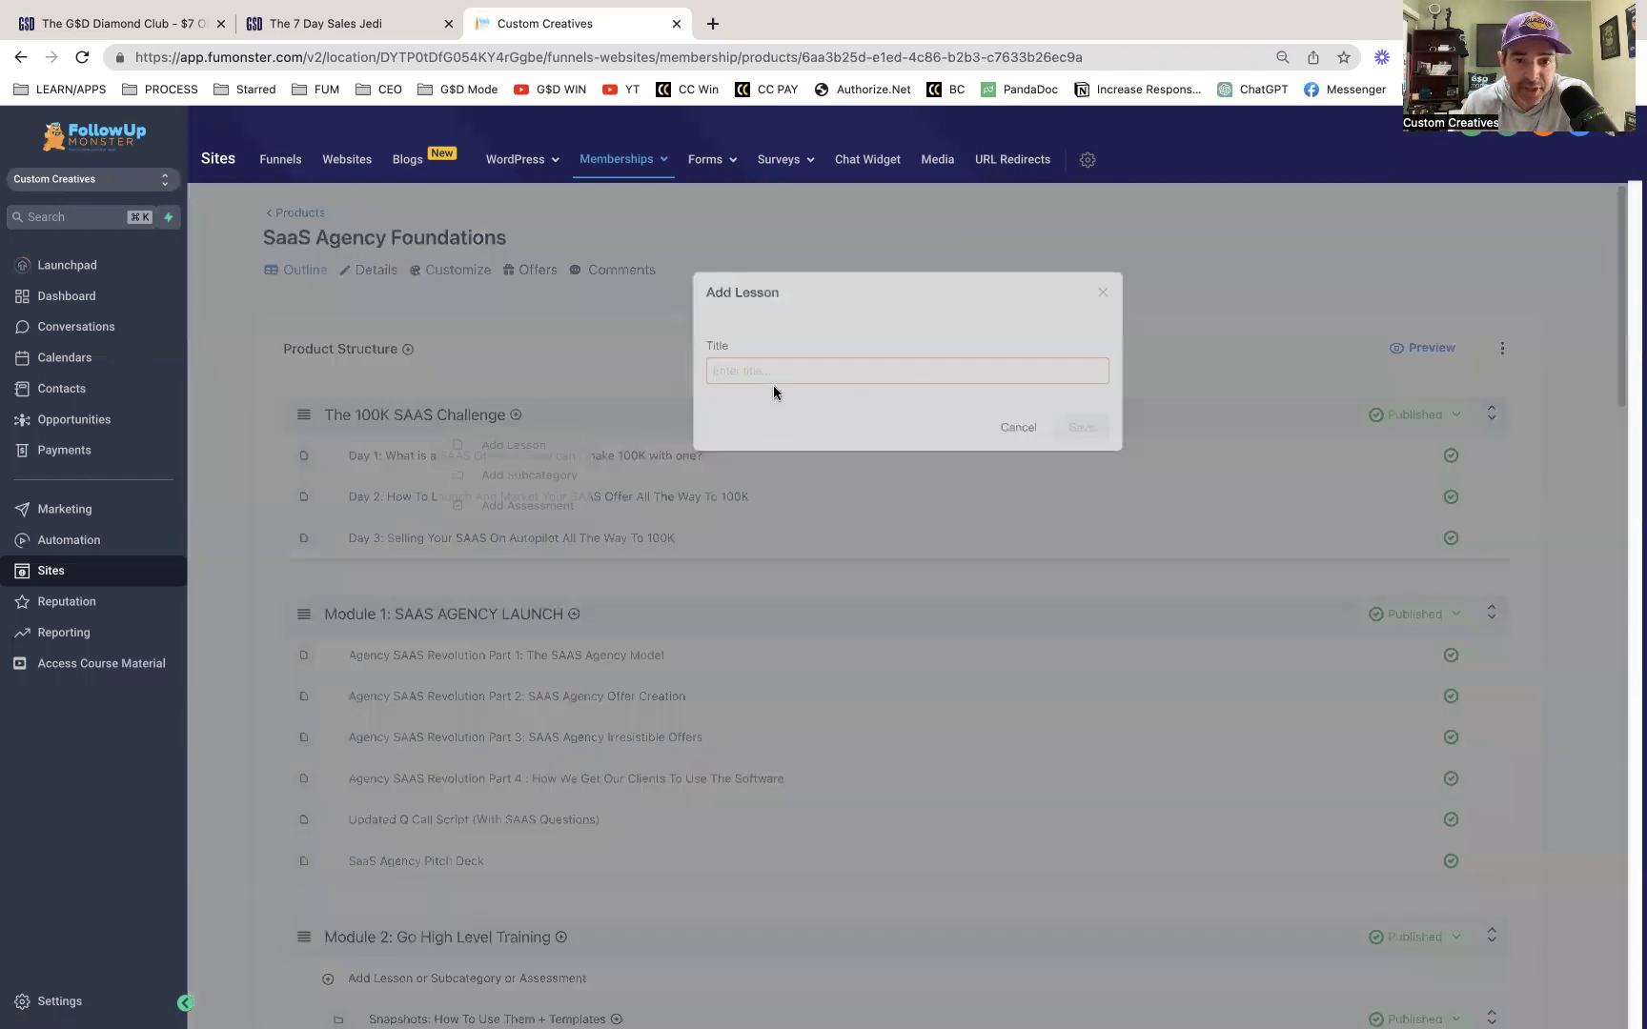
pyautogui.click(786, 373)
pyautogui.write('rahul')
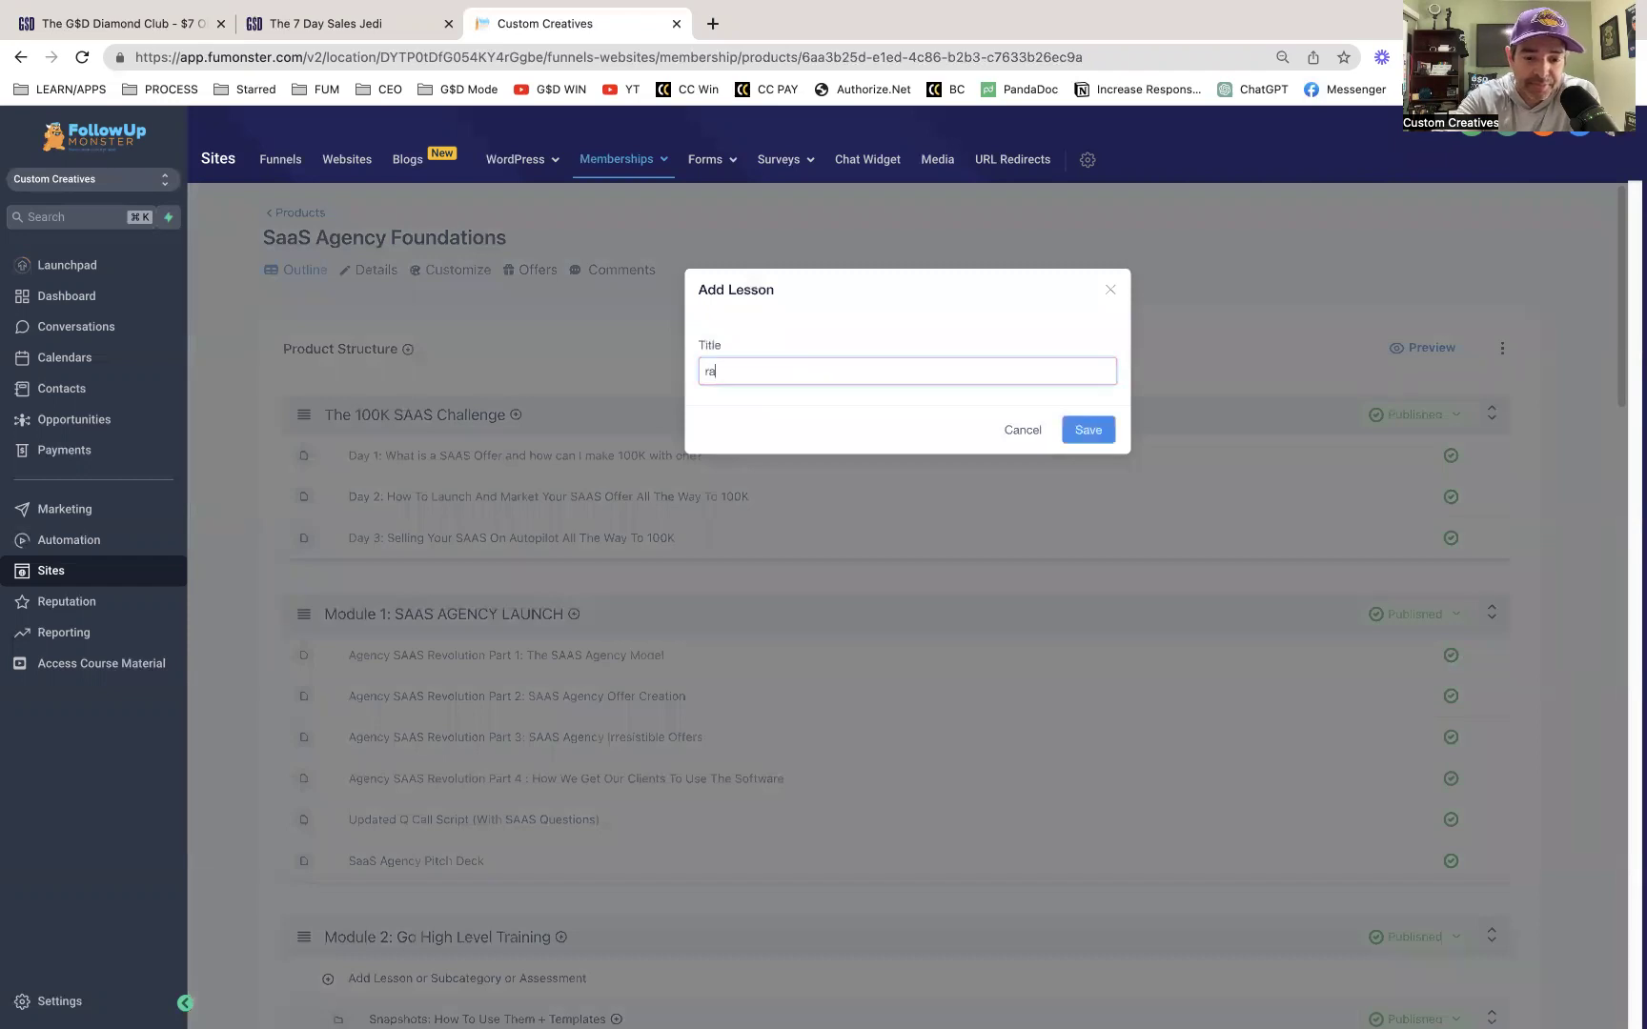
pyautogui.click(1087, 430)
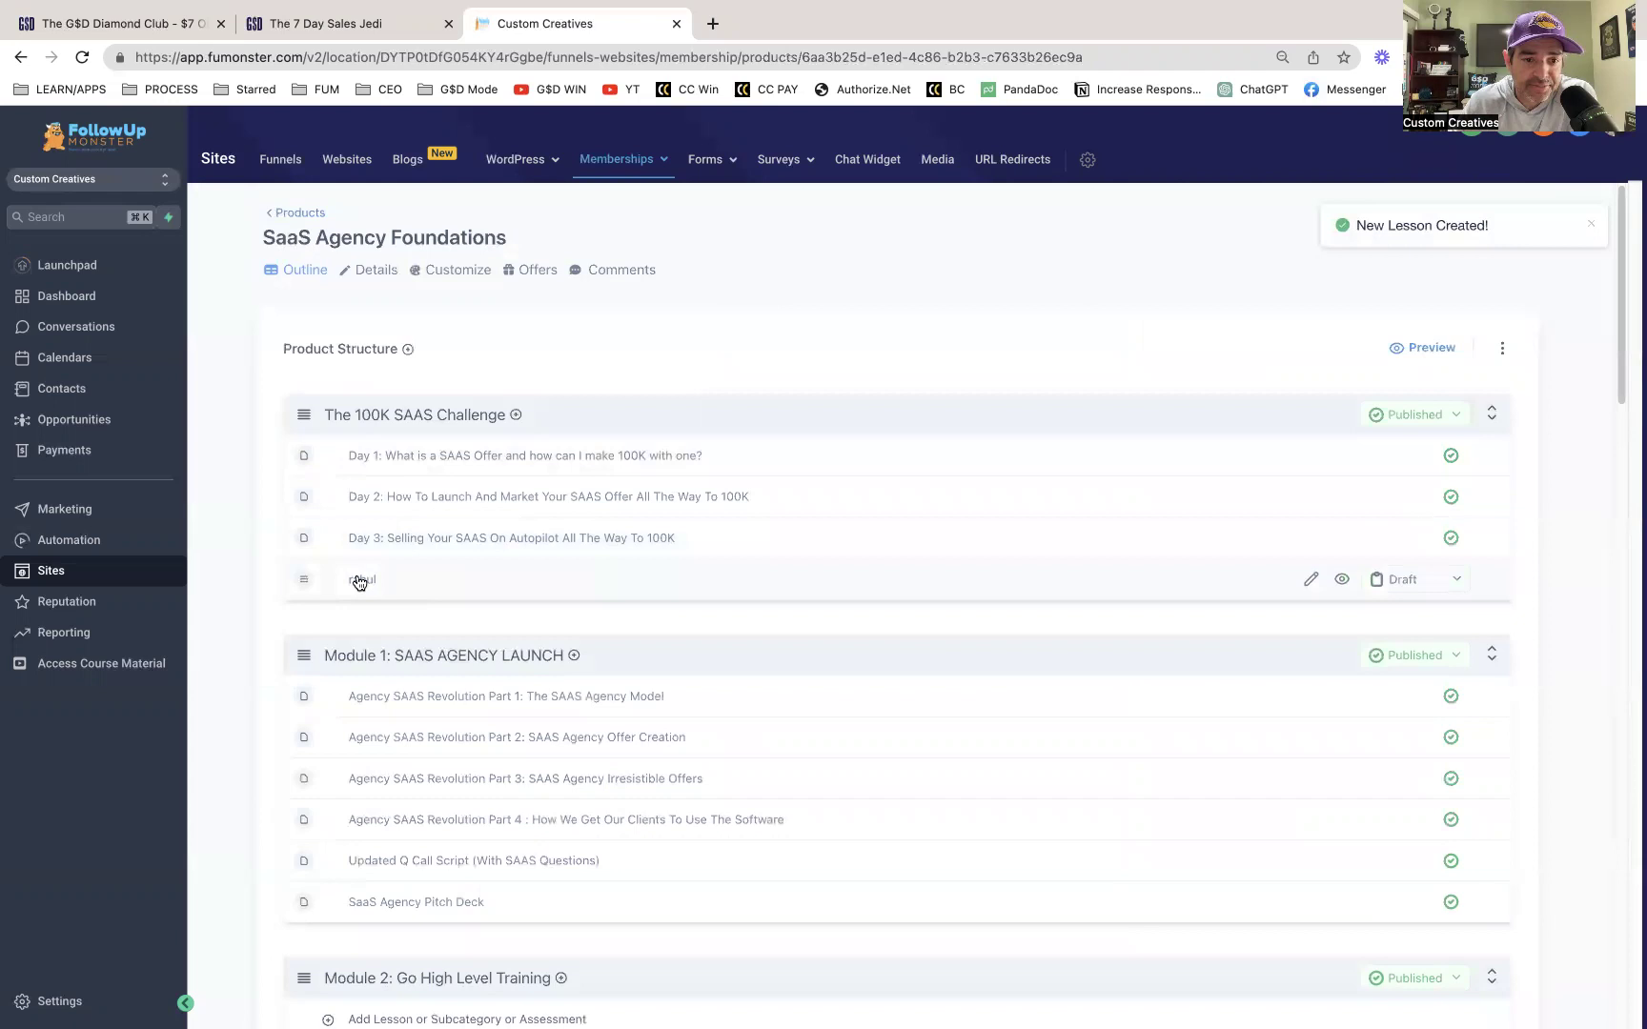
# Step: Open the new draft lesson, try uploading a video, then close and return to the outline
pyautogui.click(359, 582)
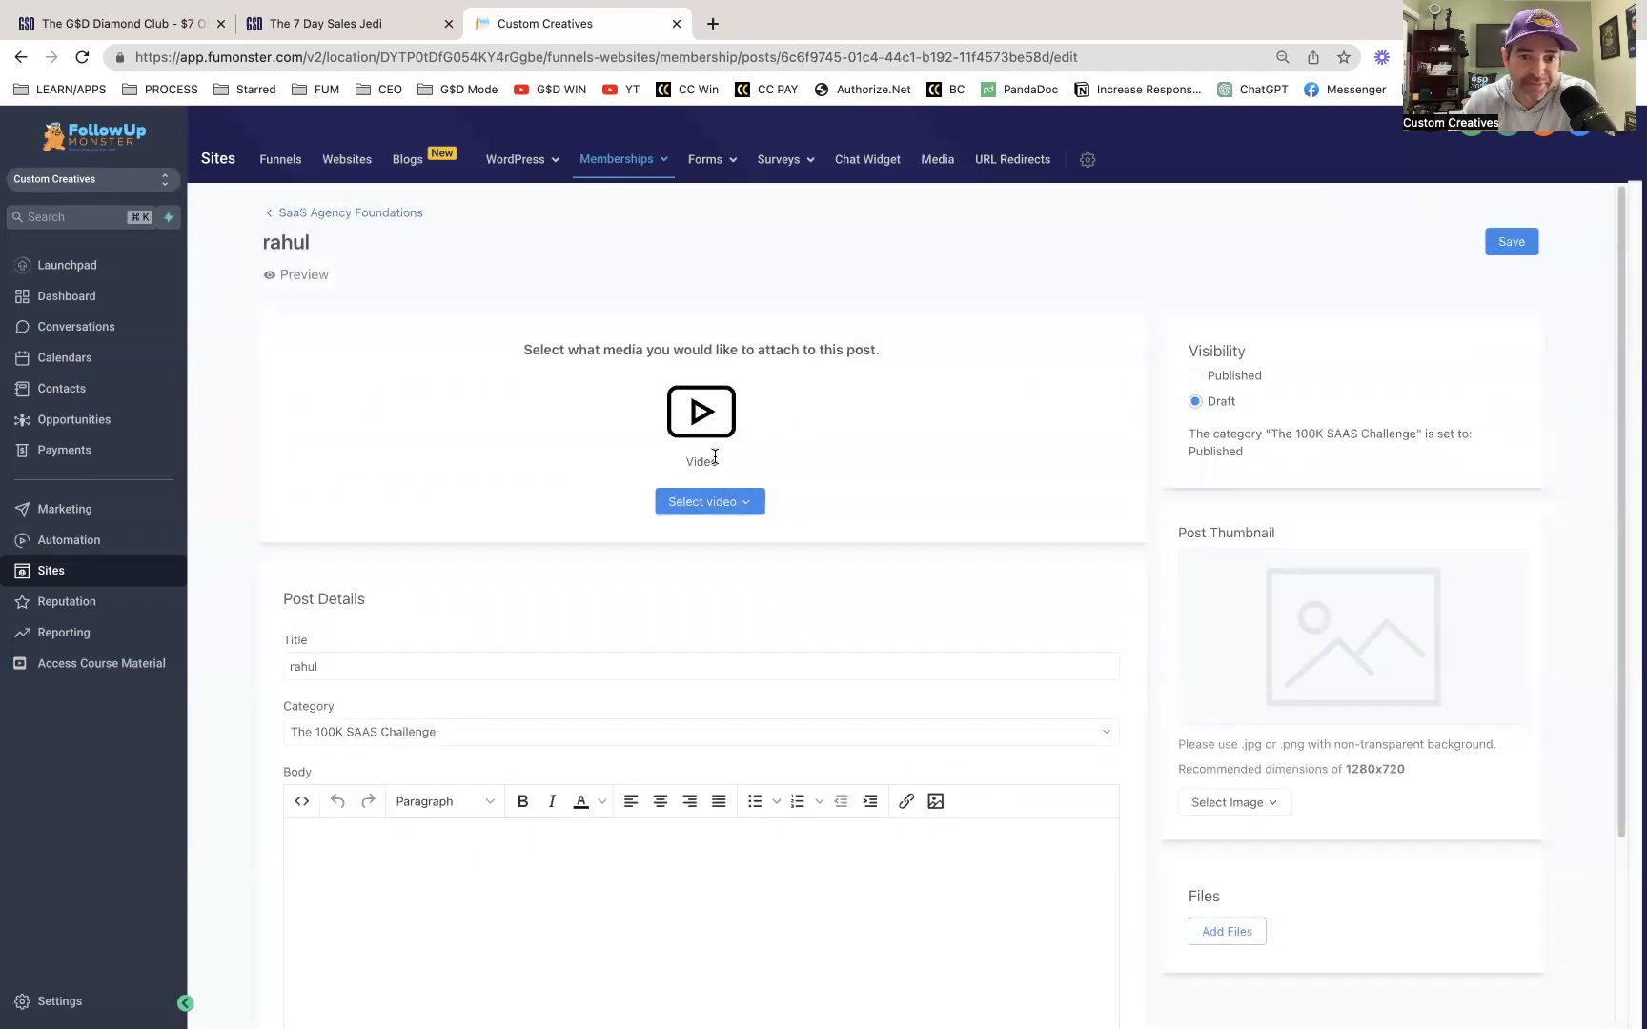
pyautogui.click(721, 502)
pyautogui.click(721, 536)
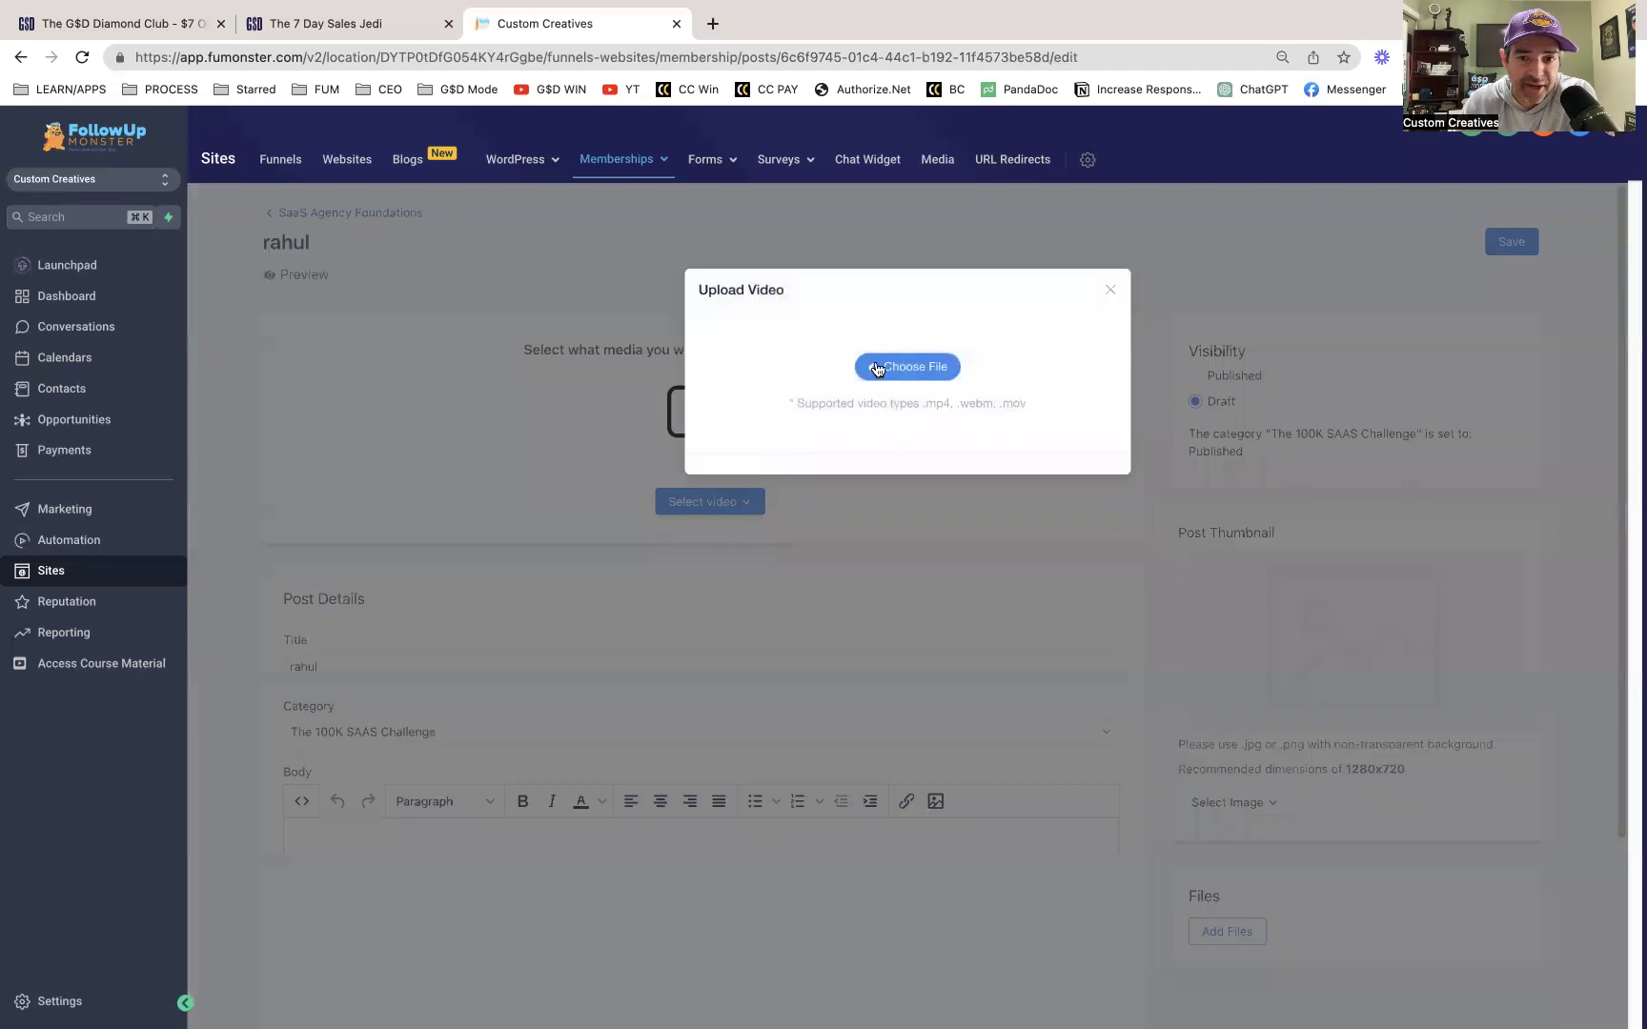
pyautogui.click(1111, 290)
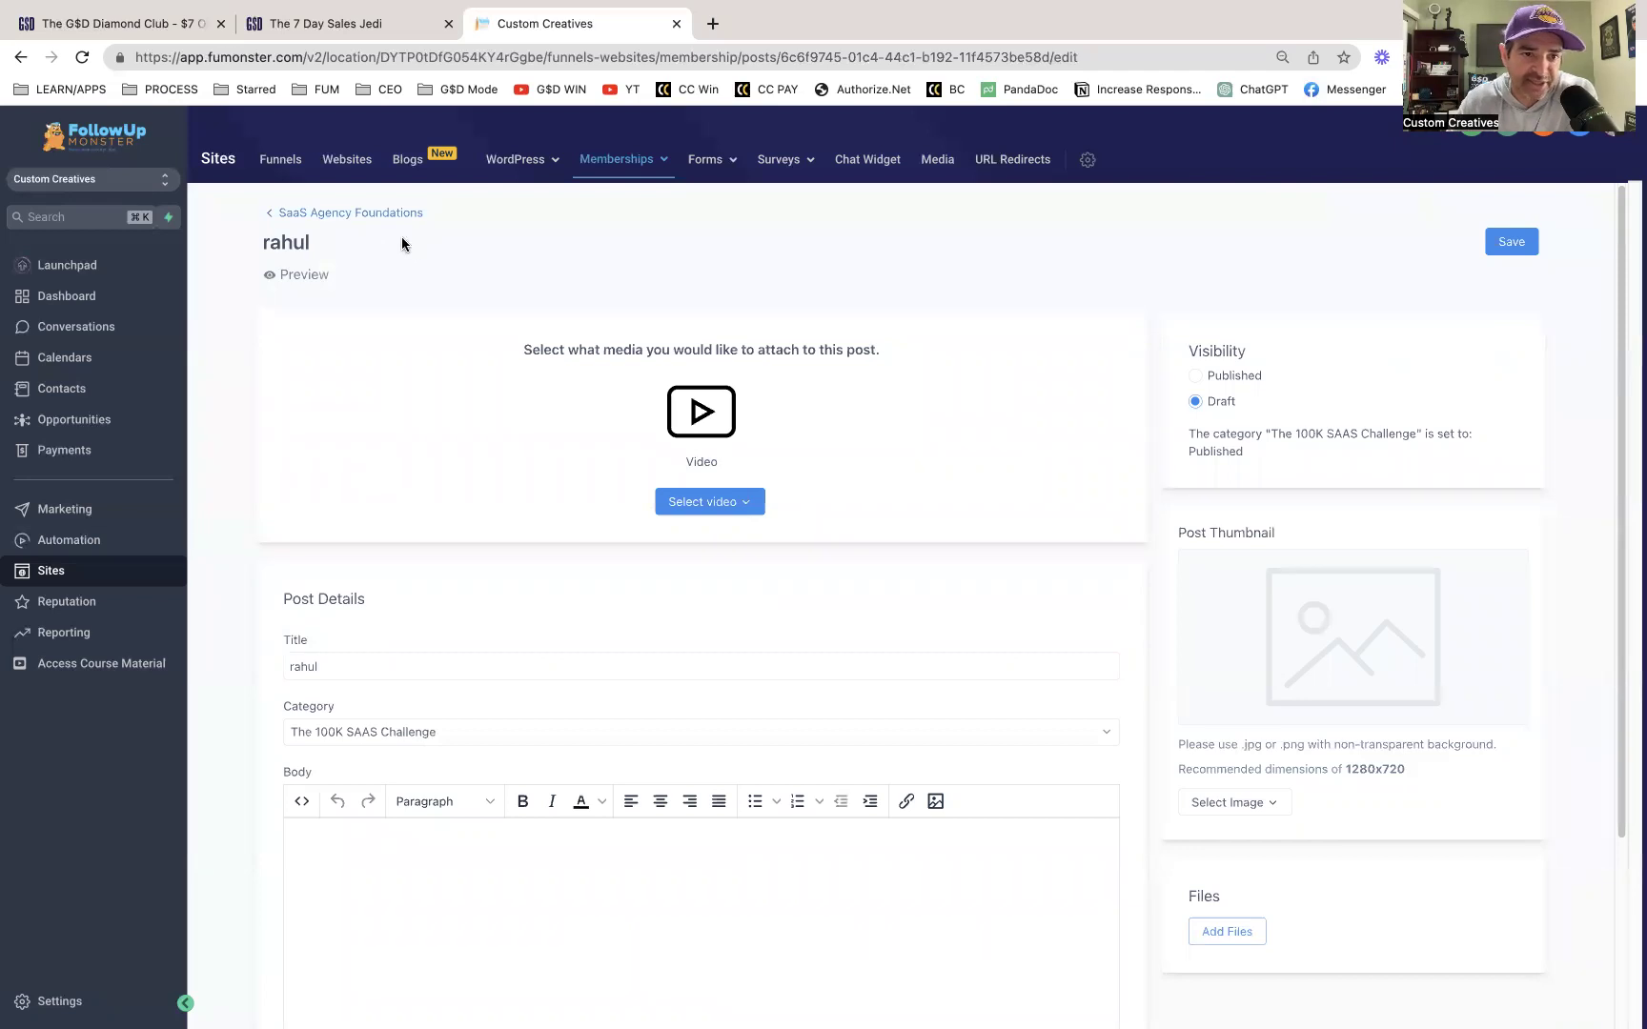
pyautogui.click(340, 214)
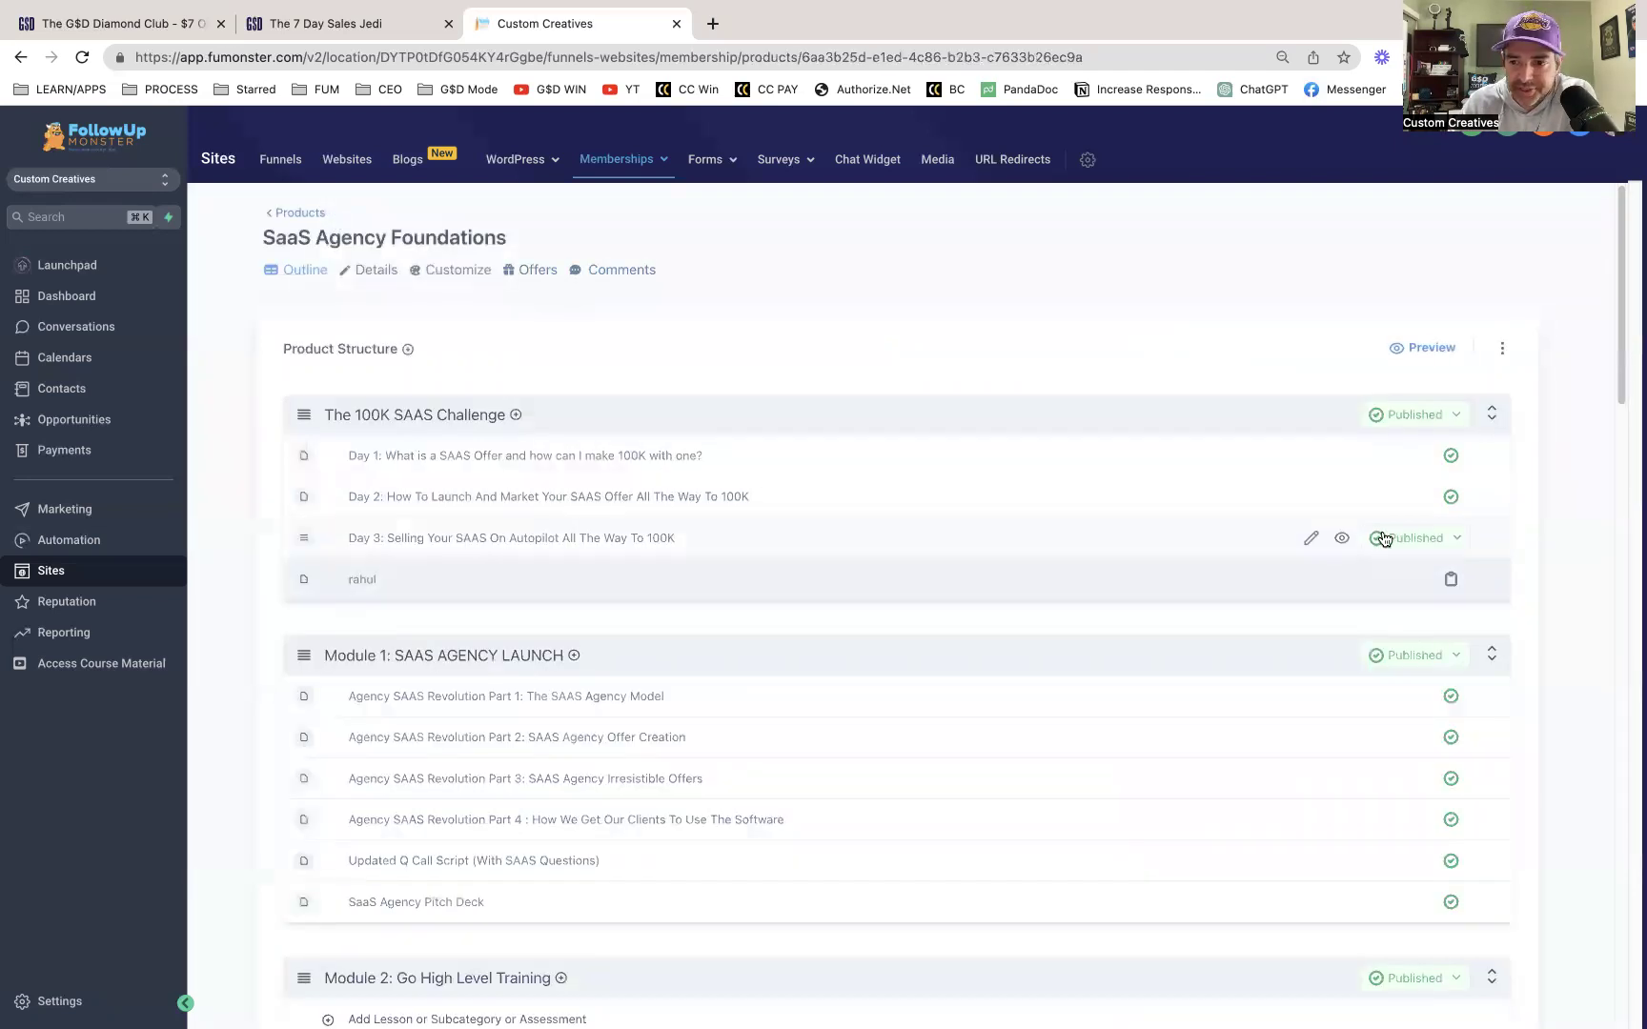
# Step: Delete the 'ra' draft lesson through its Draft status dropdown and check the remaining lessons
pyautogui.click(1465, 588)
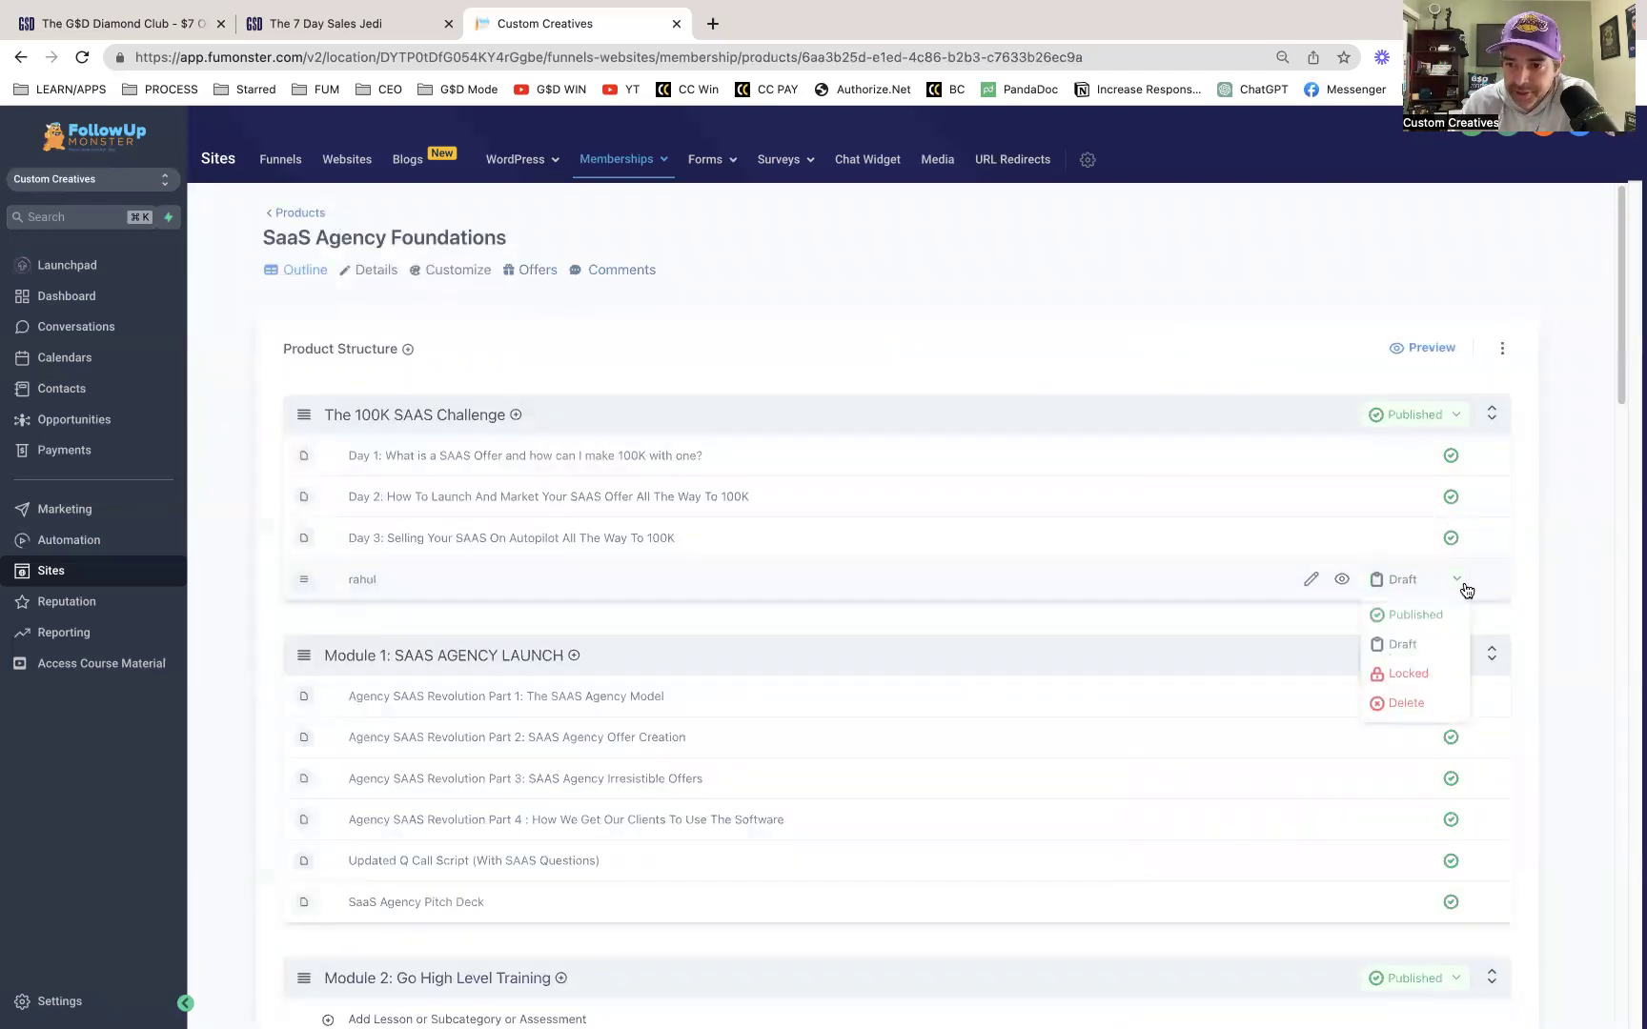
pyautogui.click(1406, 702)
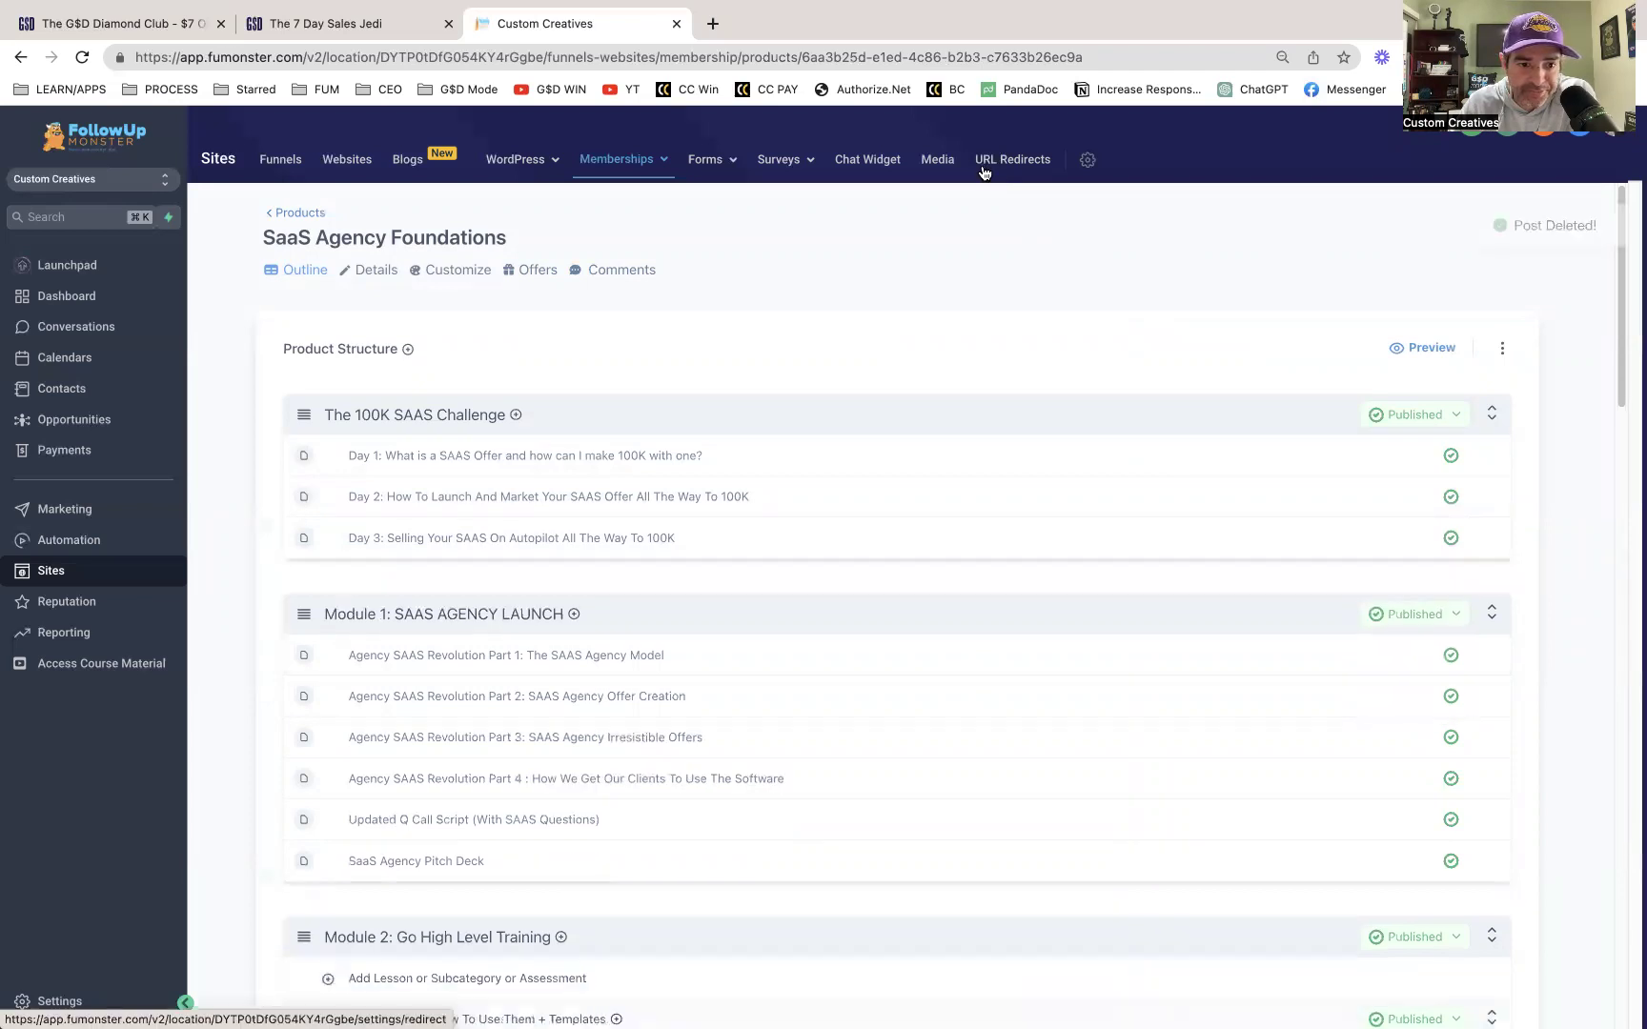
pyautogui.scroll(-1, 837, 577)
pyautogui.scroll(-1, 845, 583)
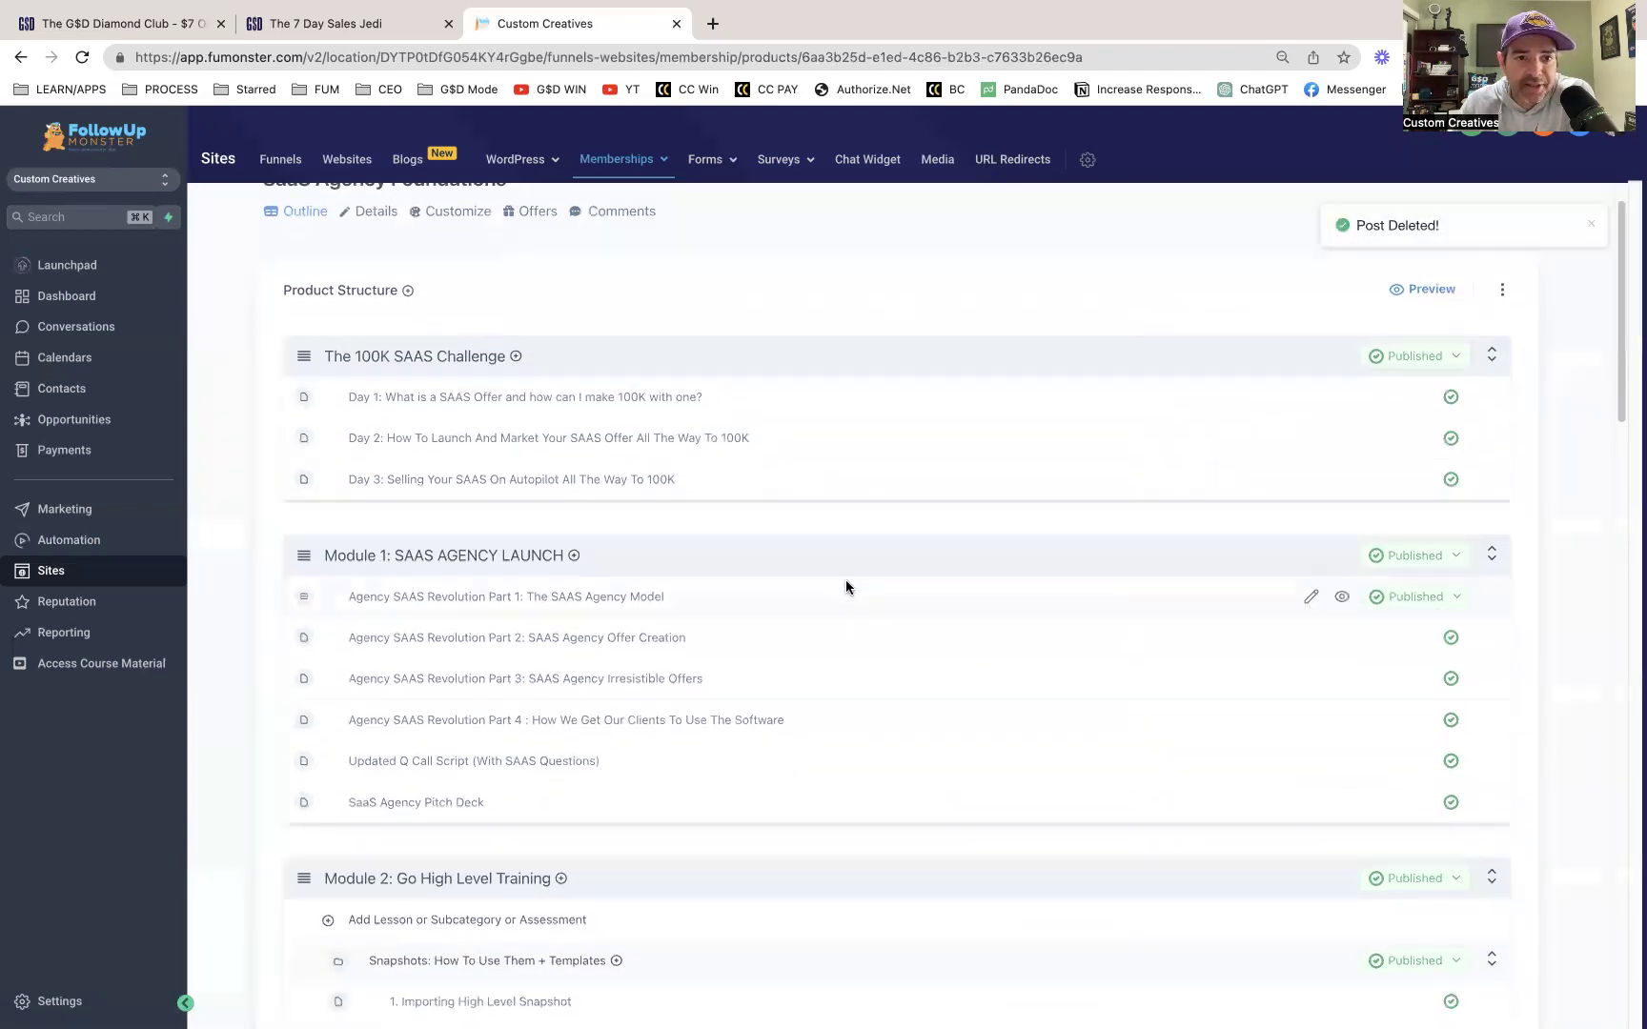
pyautogui.scroll(2, 848, 584)
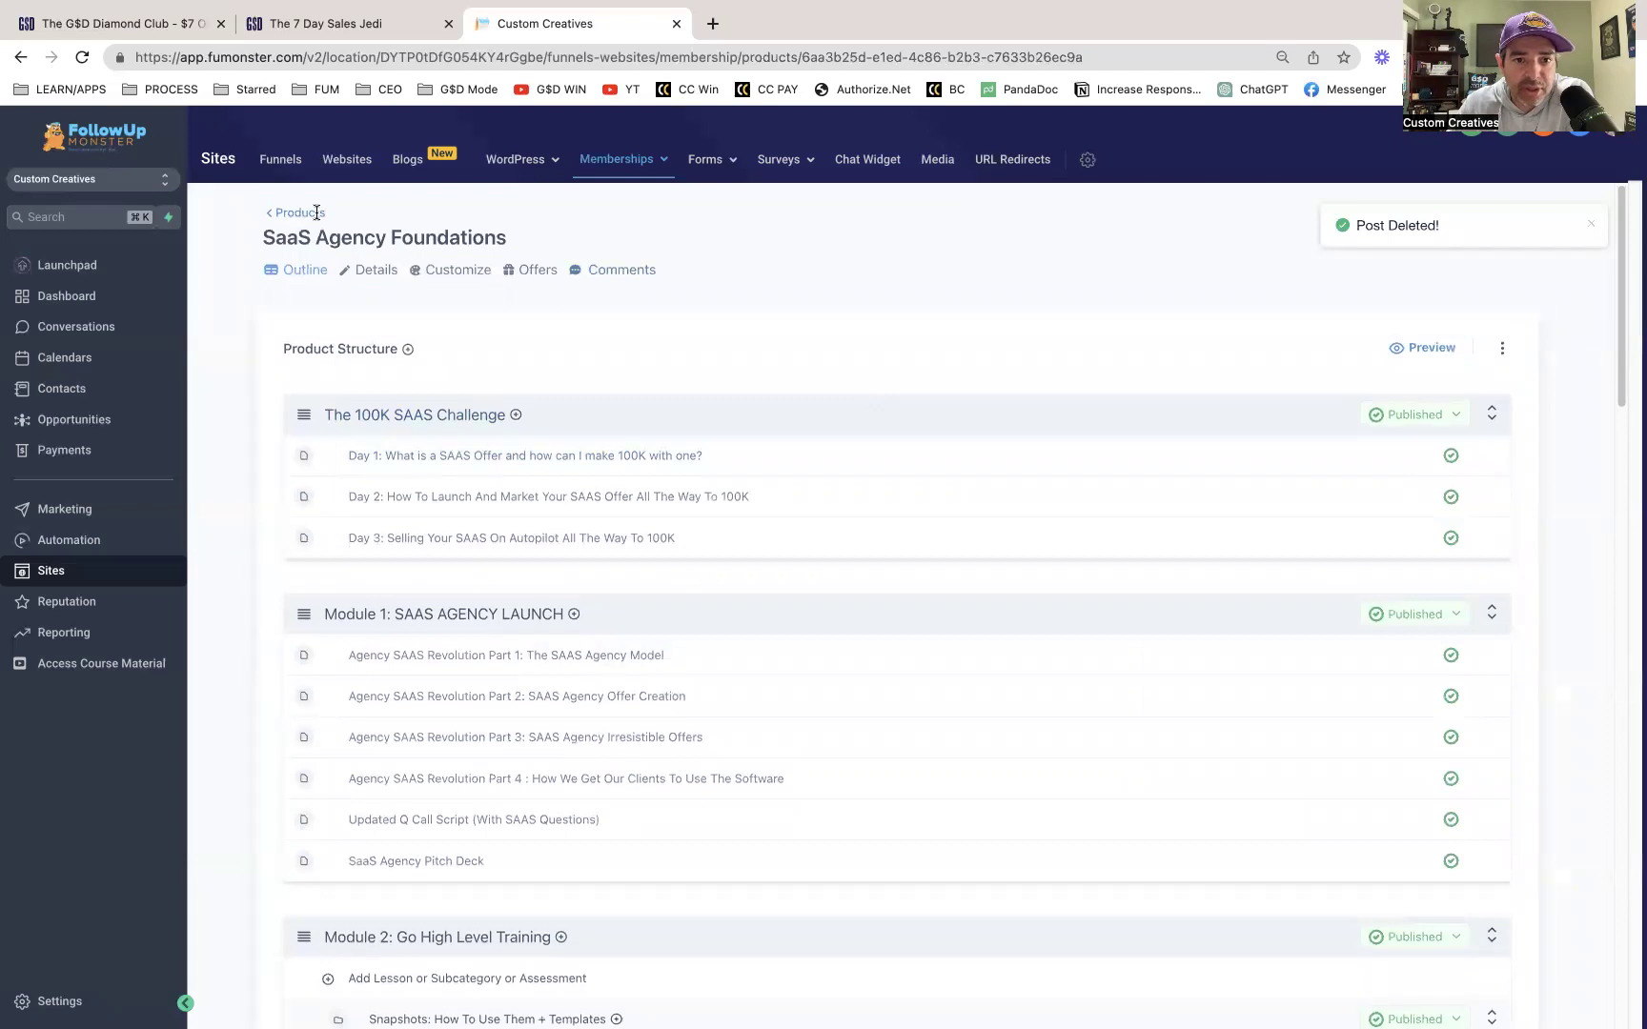
pyautogui.moveTo(625, 164)
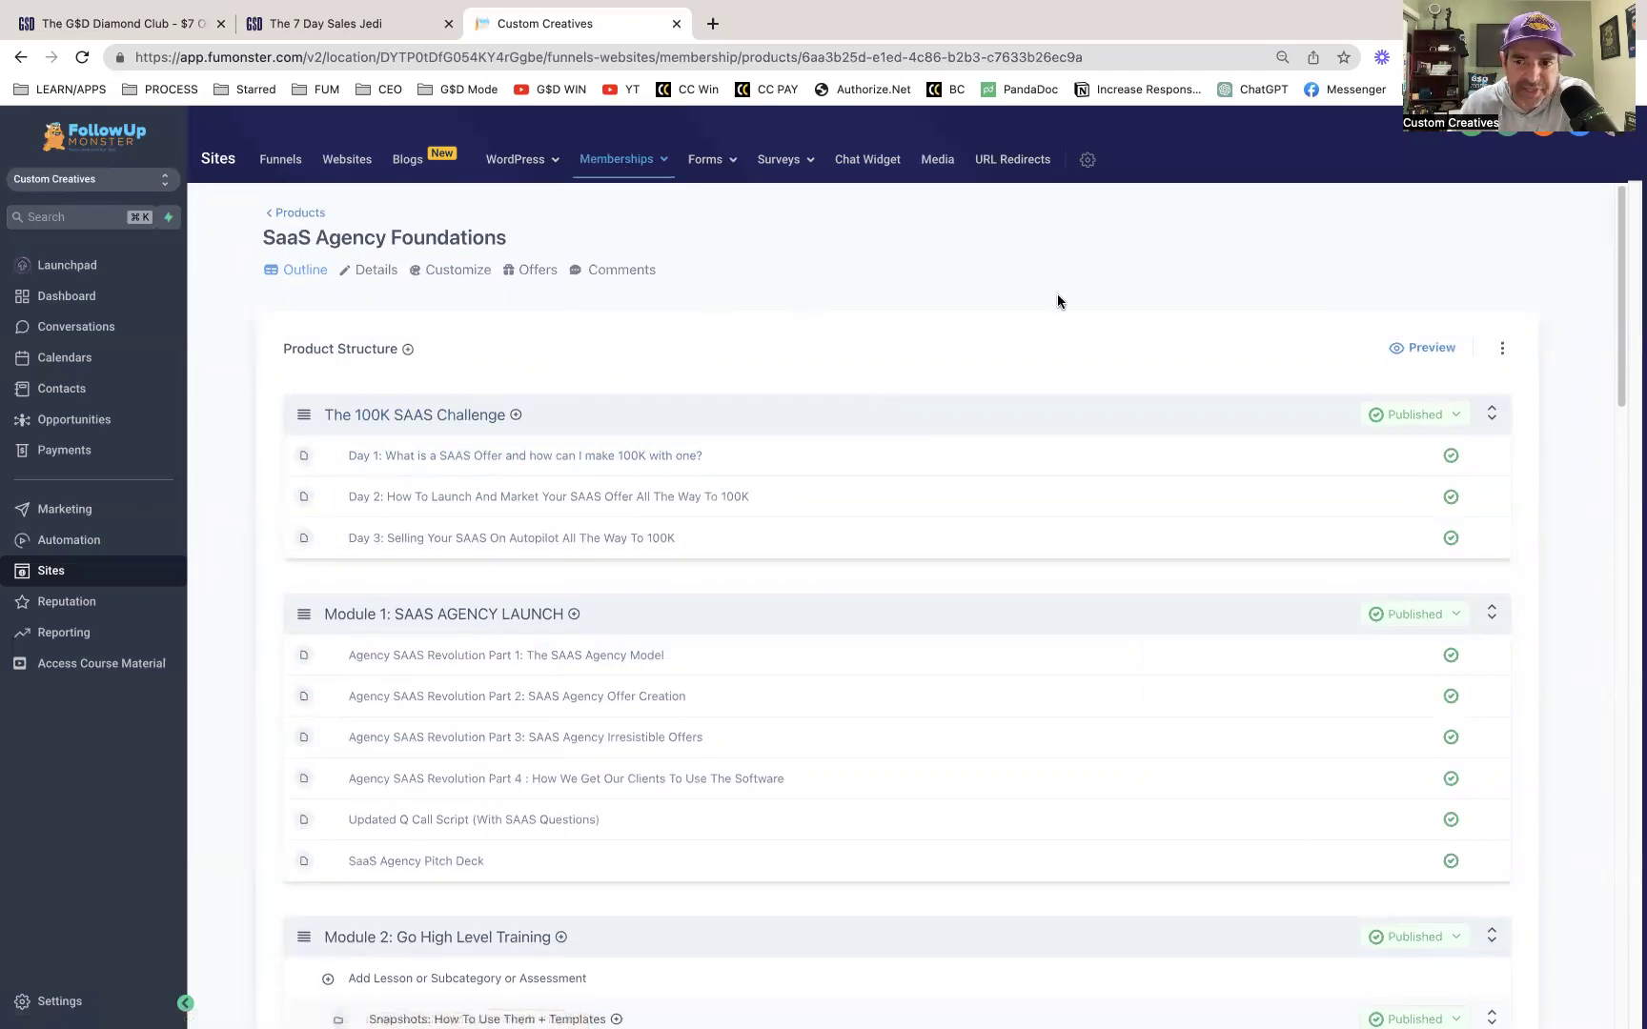
pyautogui.click(375, 272)
pyautogui.scroll(-5, 716, 534)
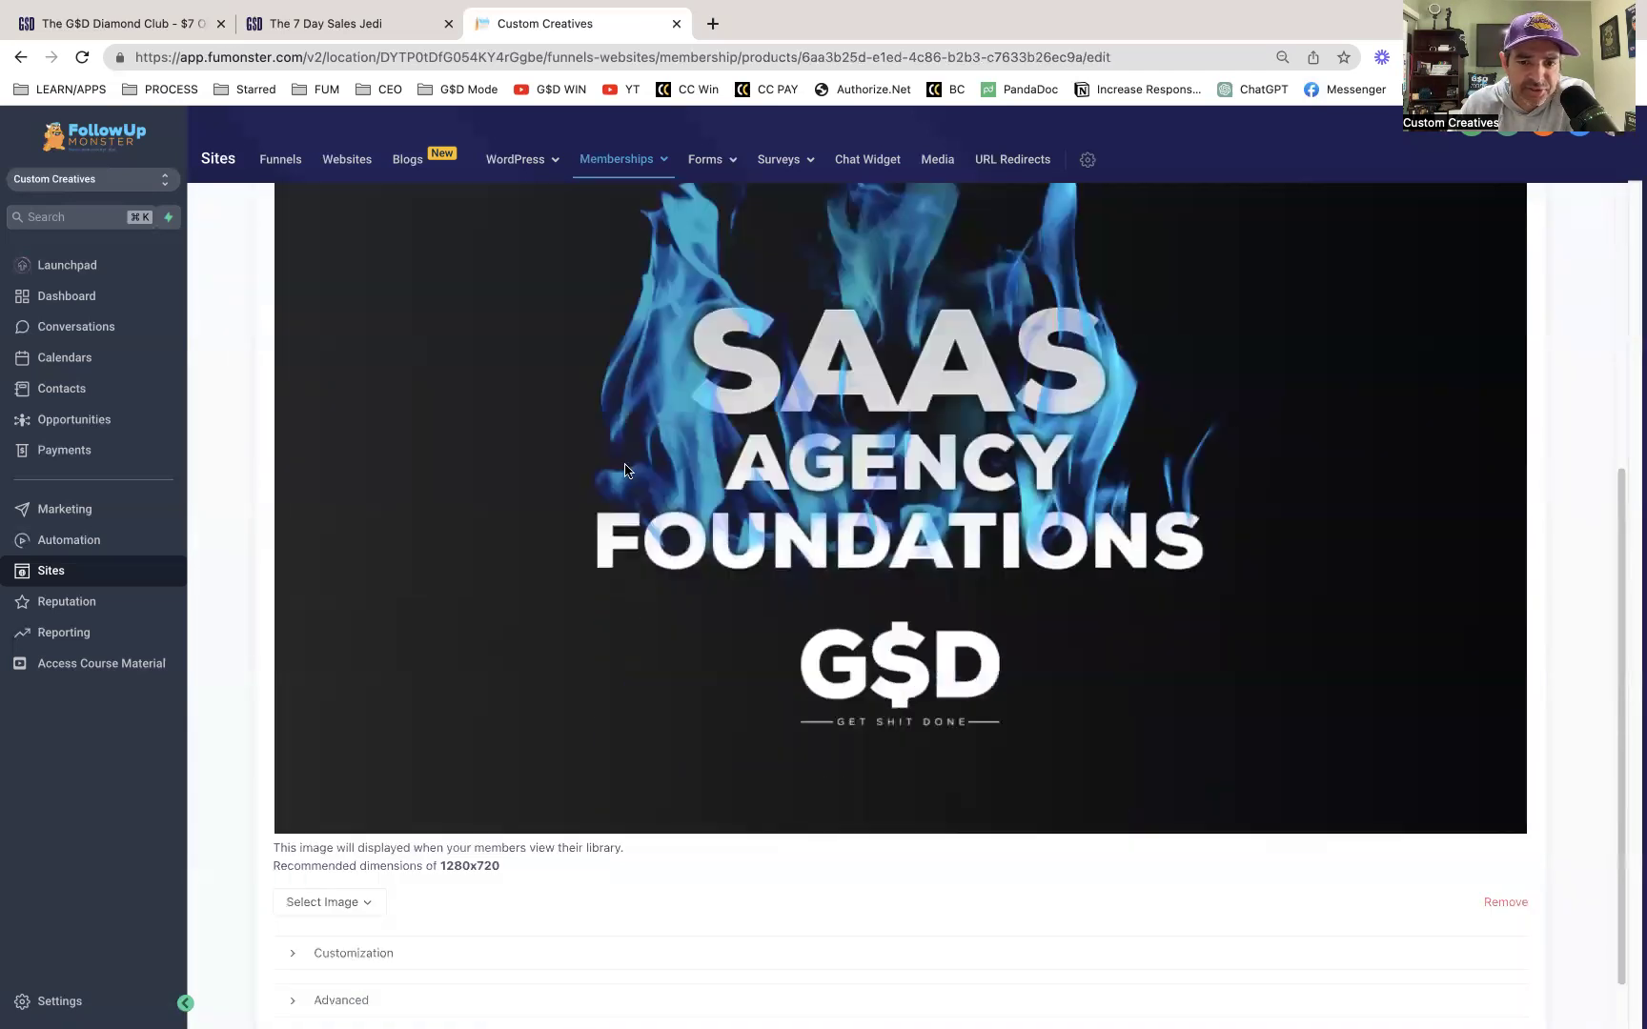
pyautogui.scroll(4, 911, 444)
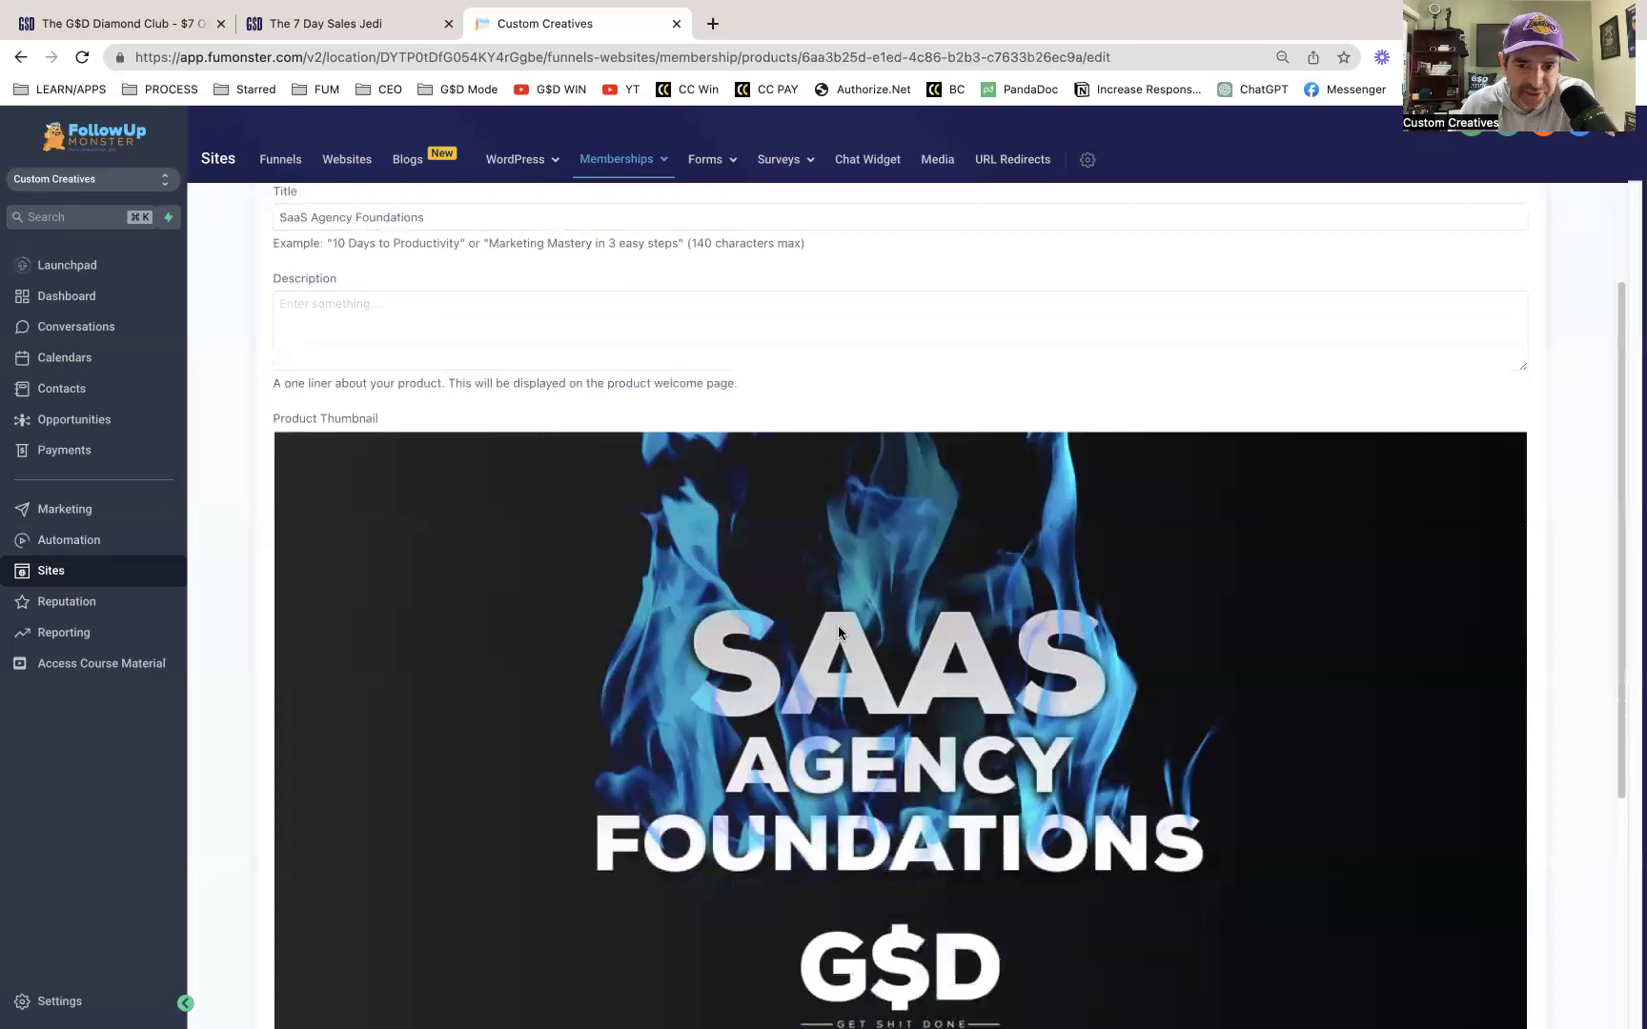
pyautogui.scroll(2, 914, 535)
pyautogui.click(450, 272)
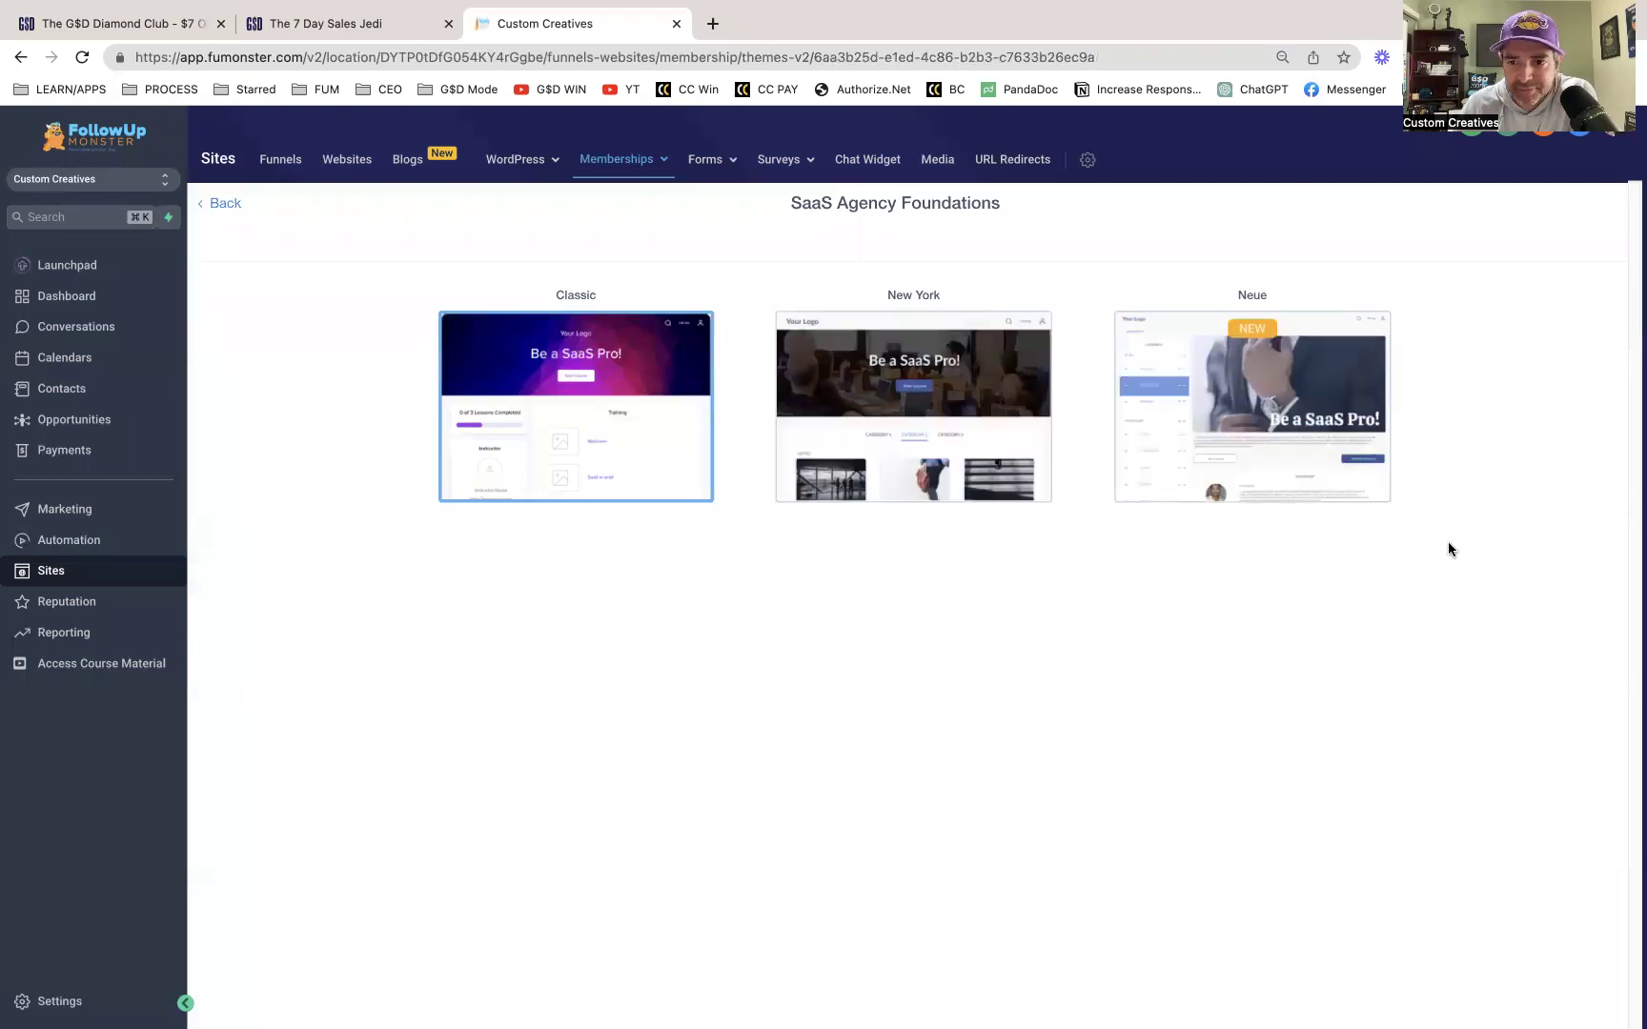
pyautogui.click(219, 205)
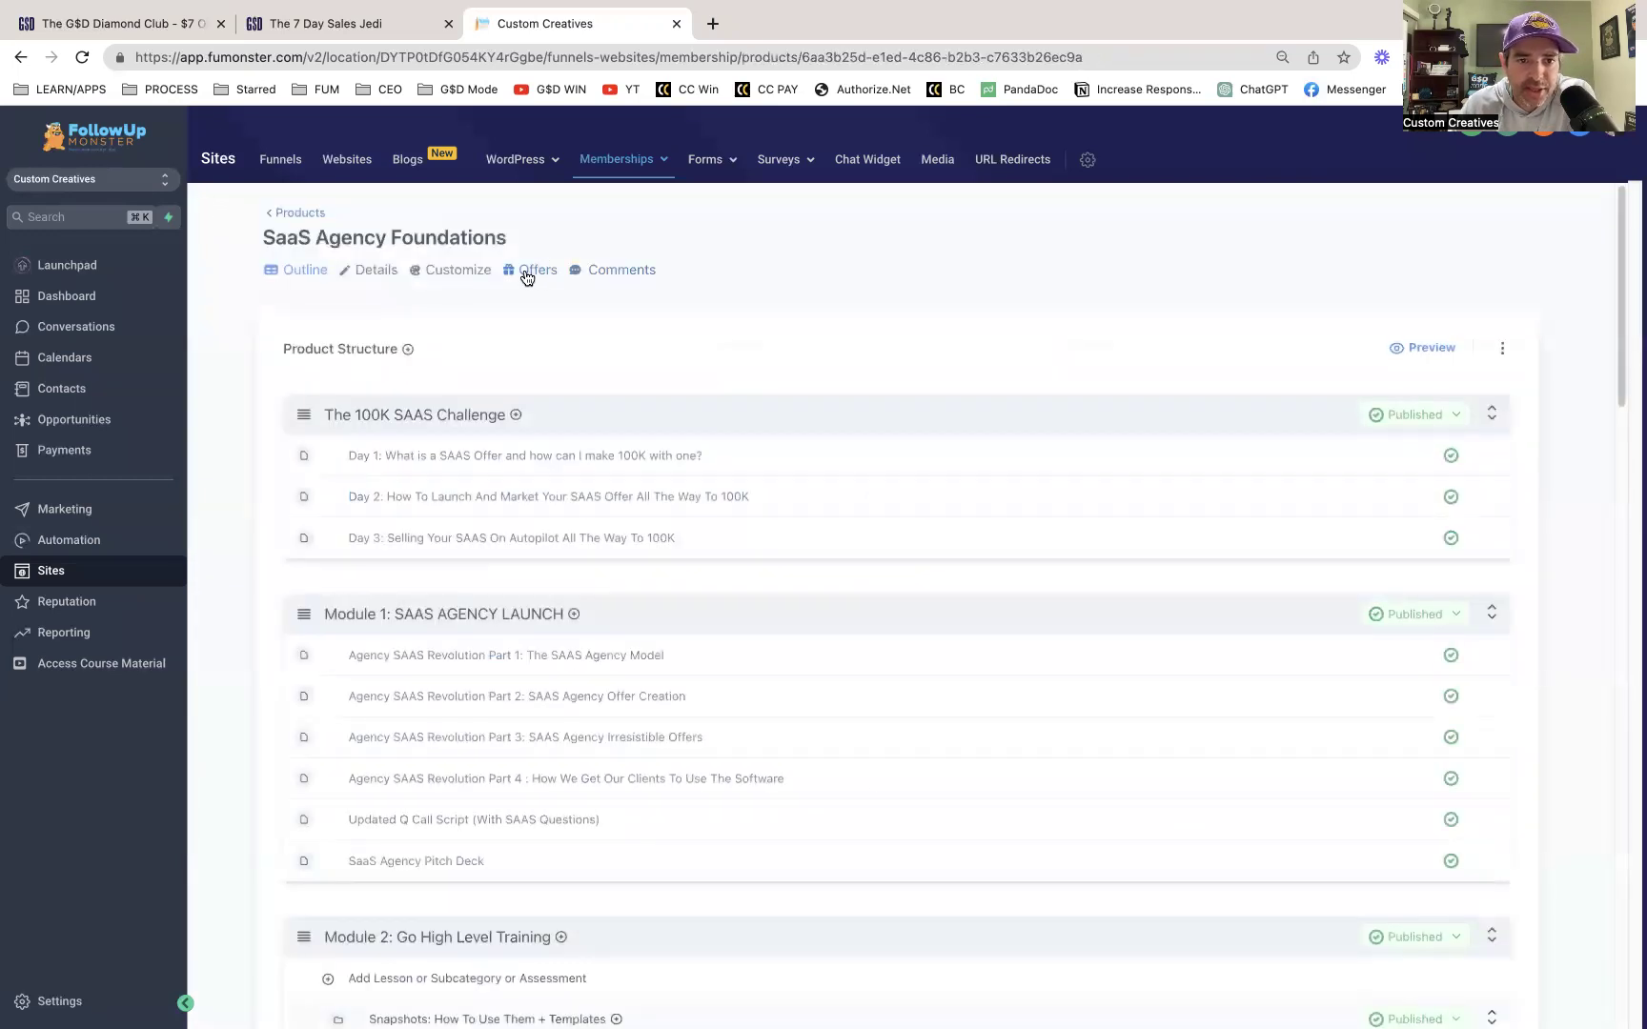
pyautogui.click(533, 274)
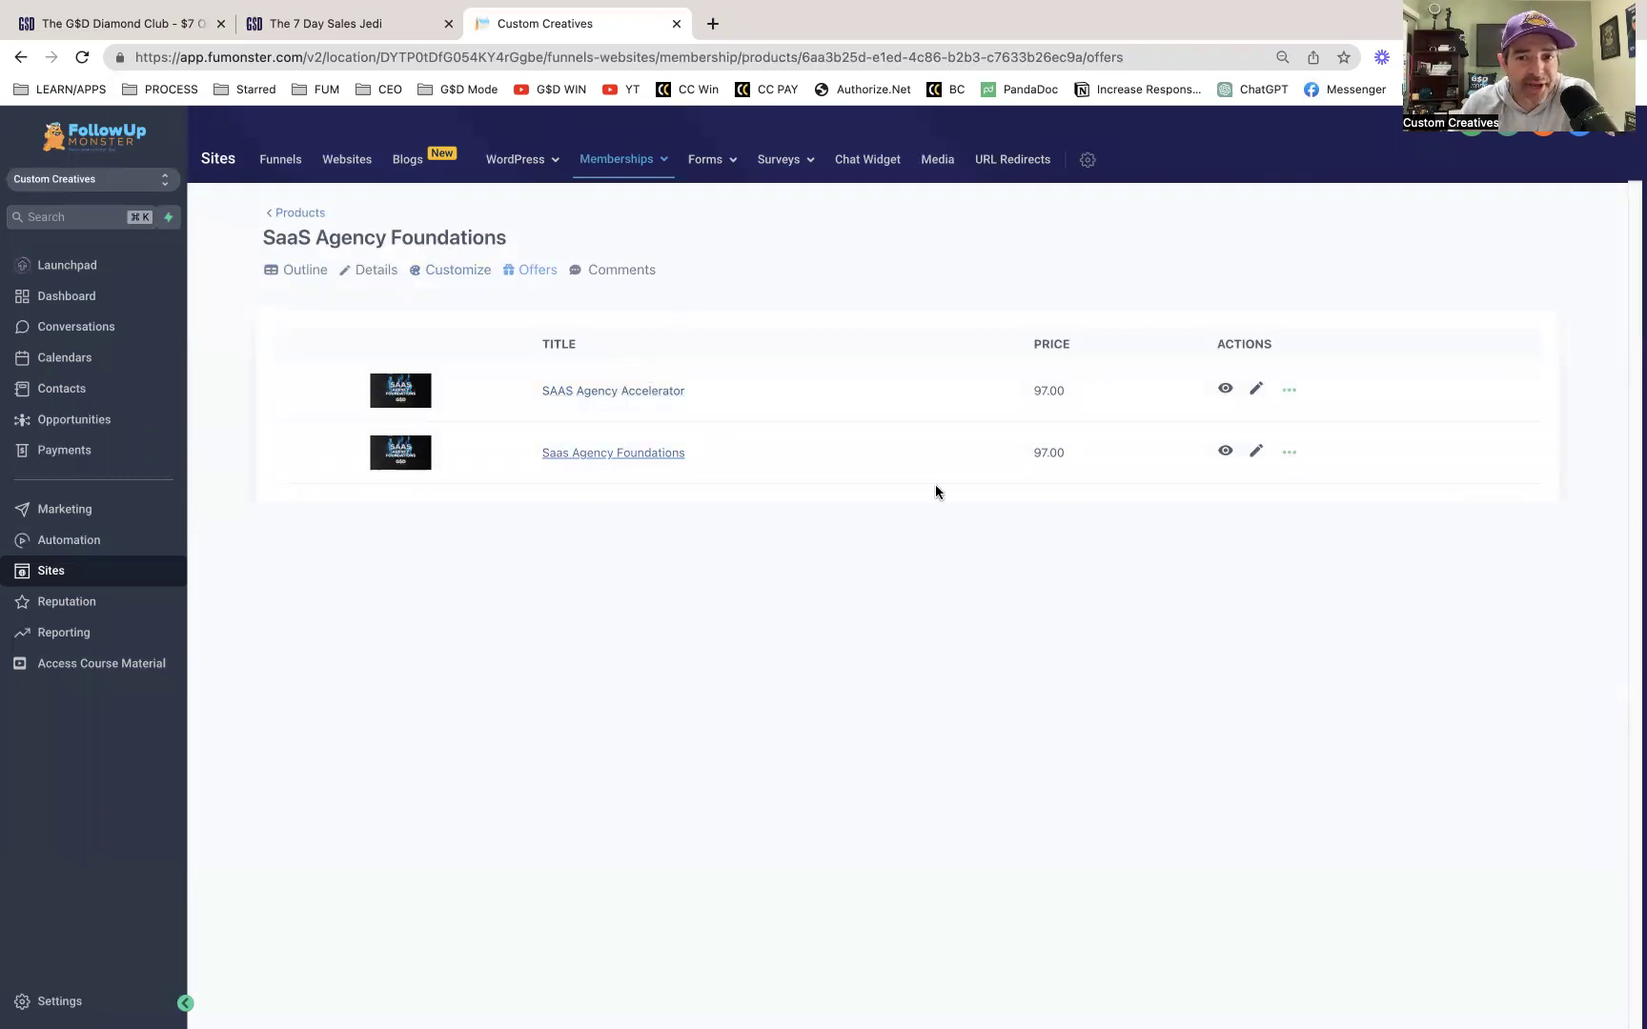
pyautogui.click(619, 277)
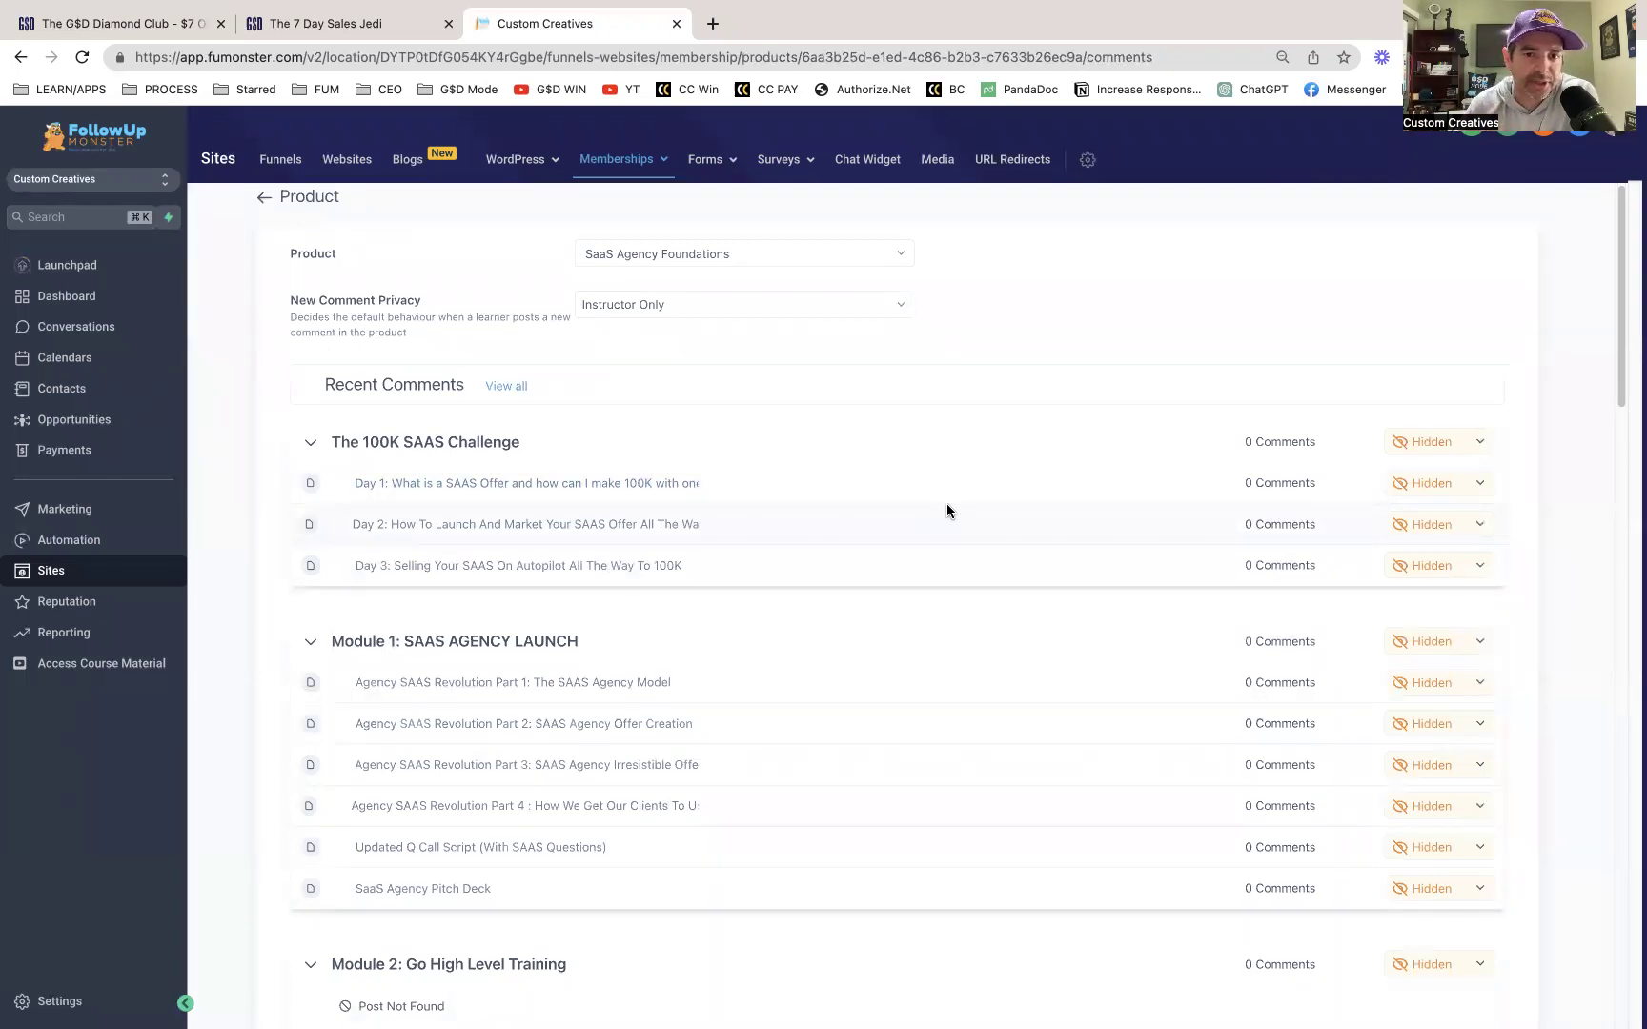
pyautogui.click(265, 198)
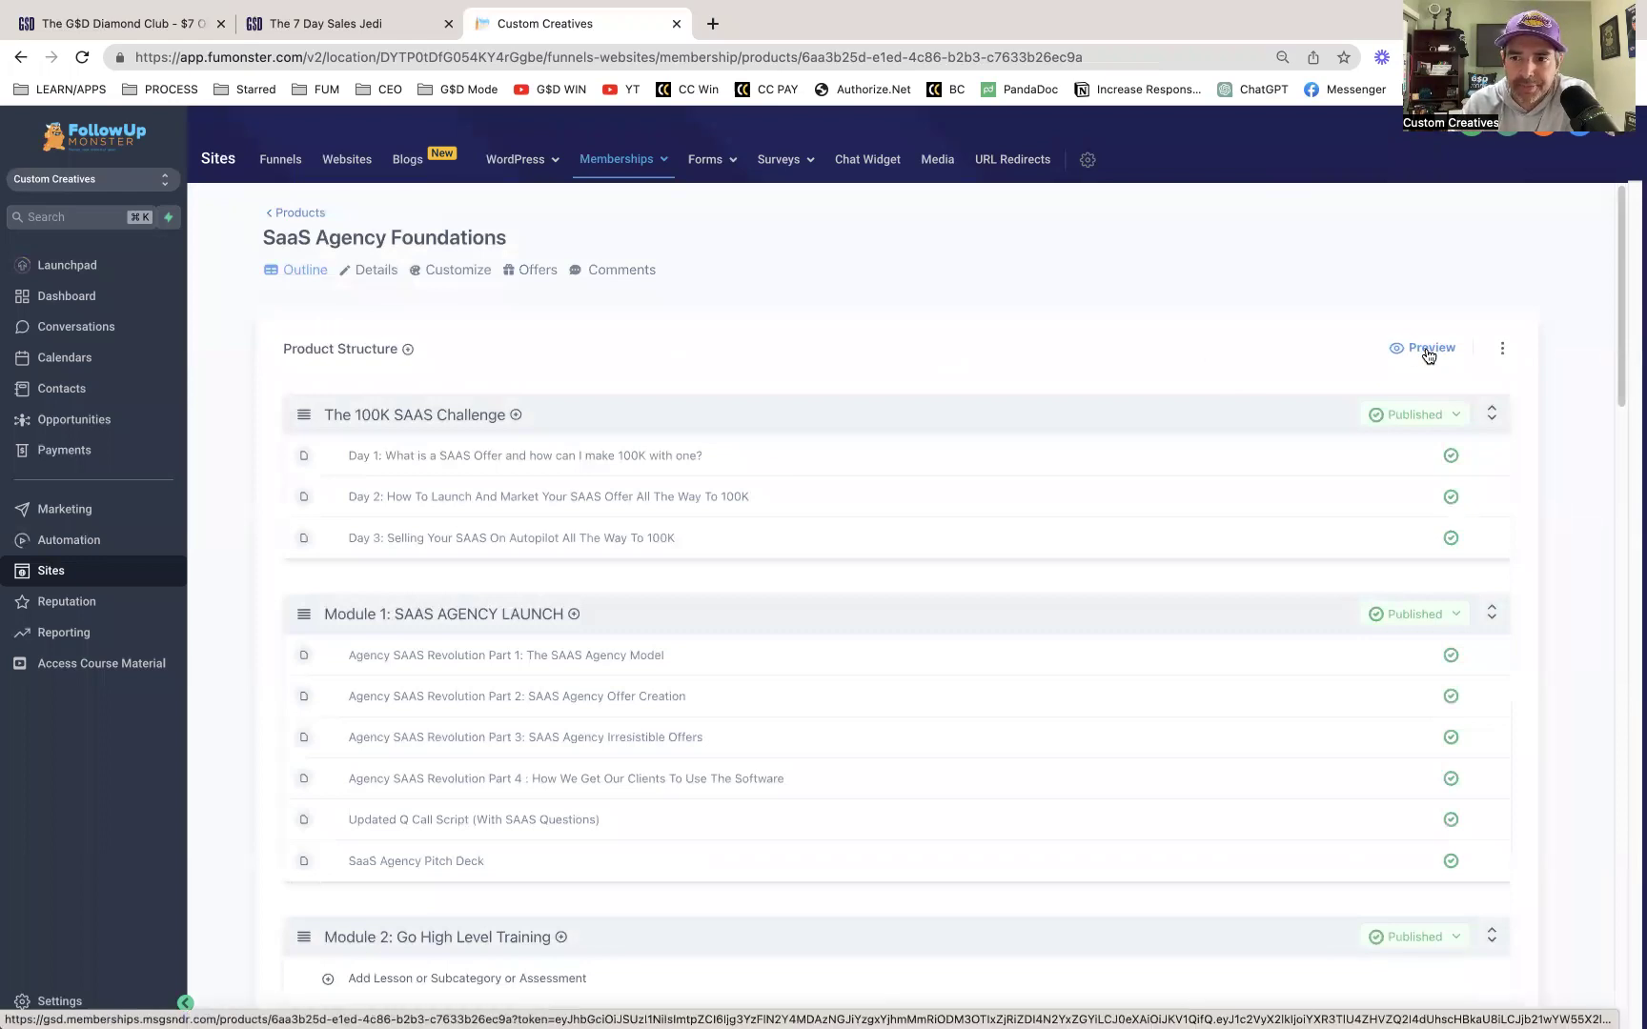
# Step: Preview the course as a member in admin mode and open the Day 1 lesson
pyautogui.click(1428, 352)
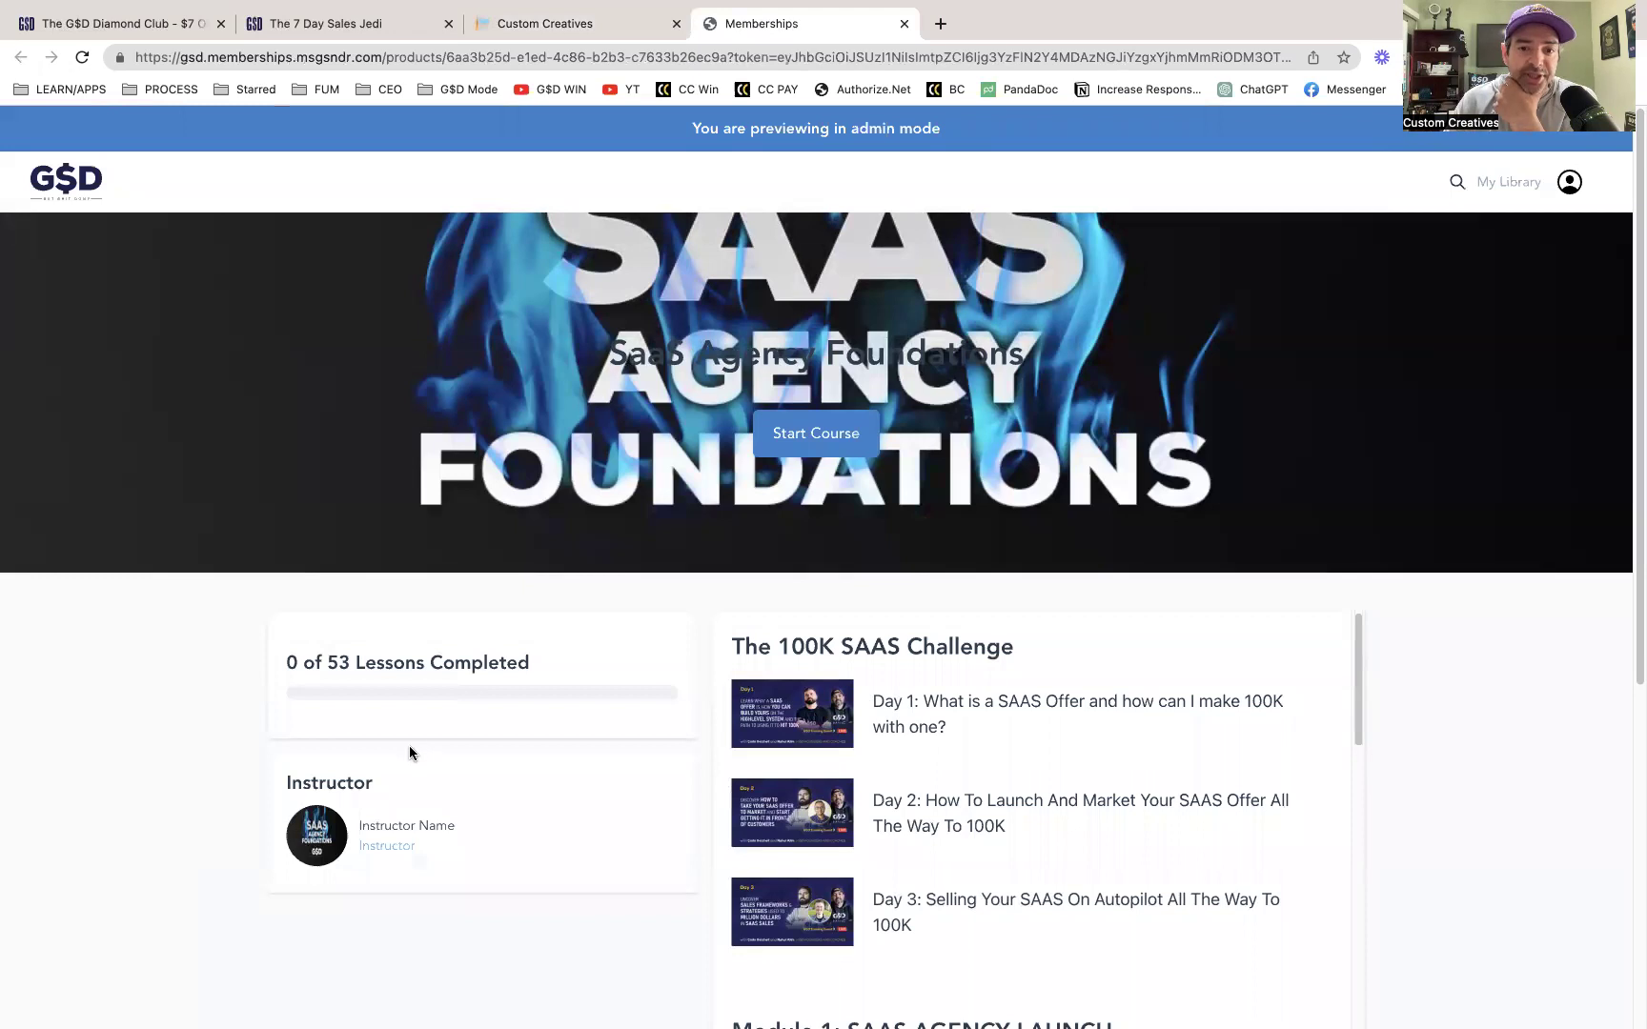
pyautogui.scroll(-5, 632, 717)
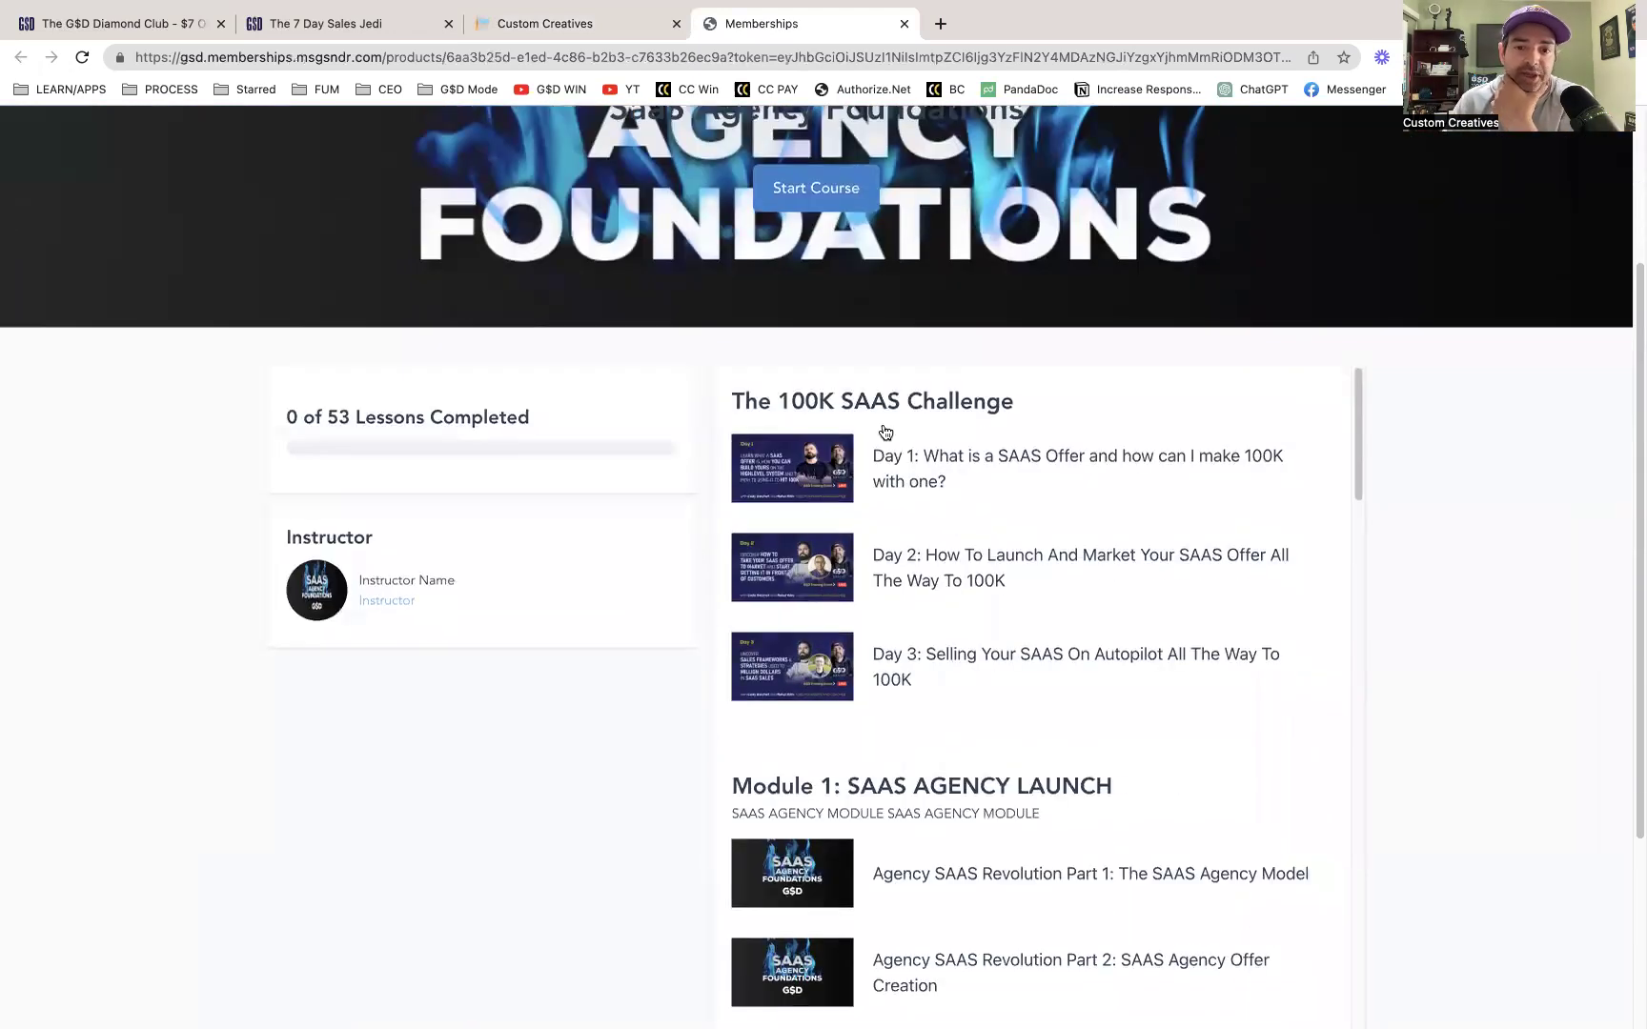
pyautogui.click(810, 464)
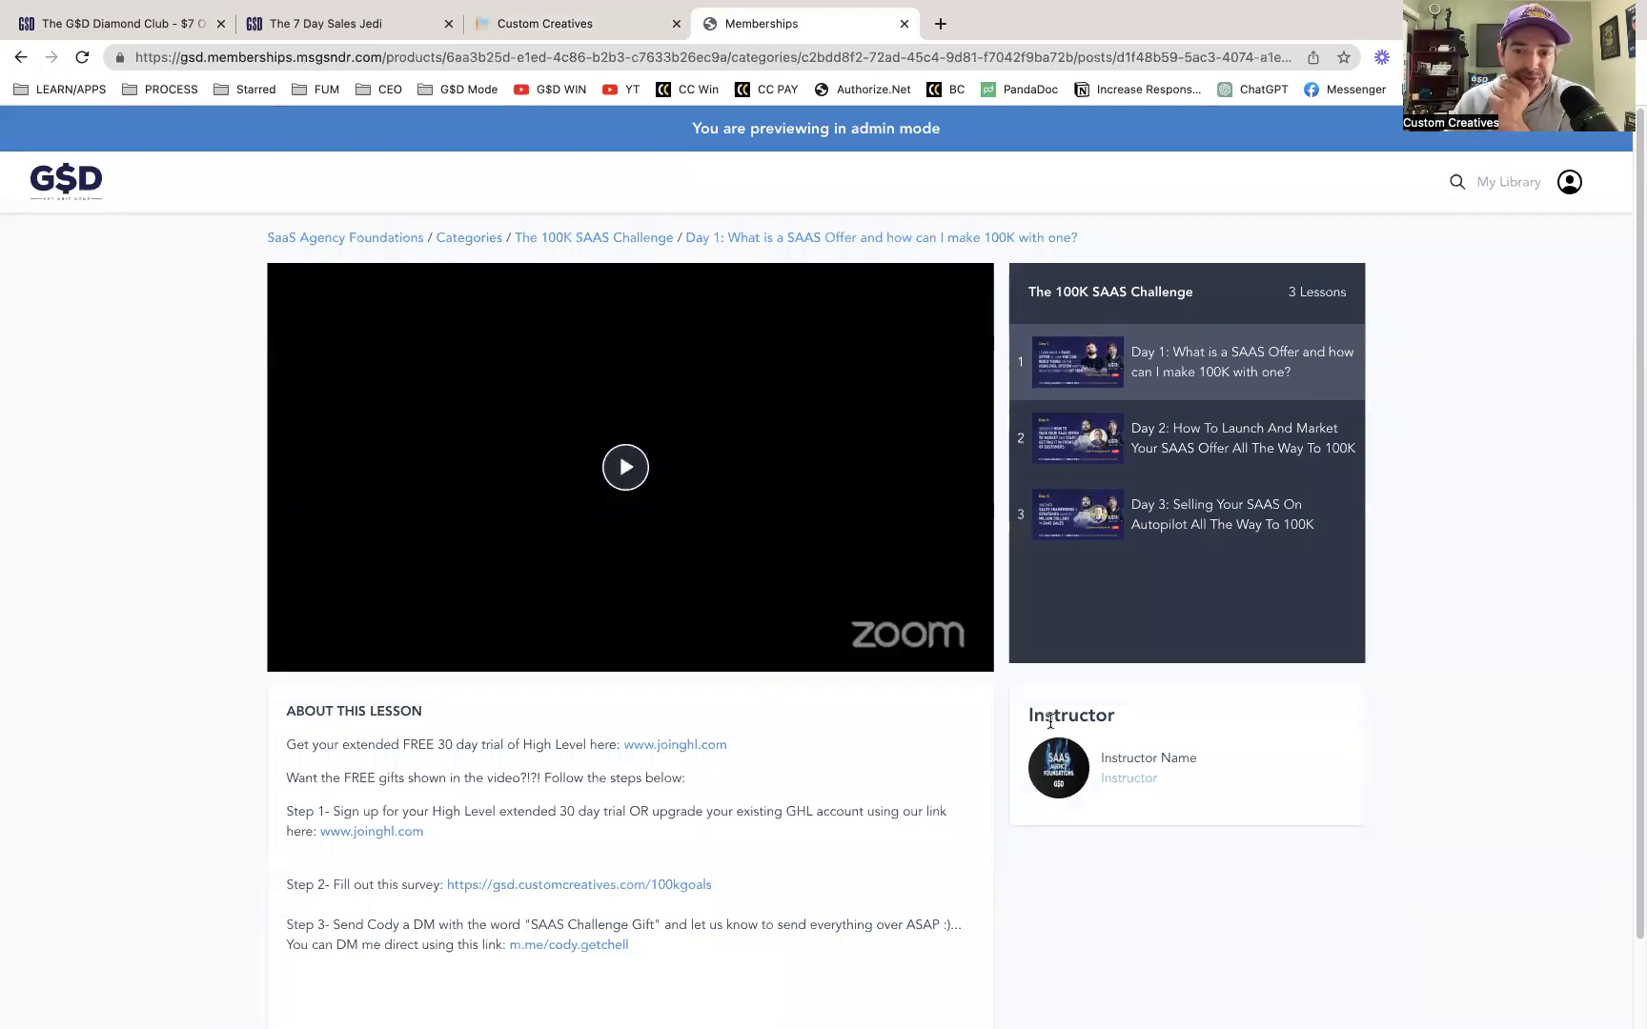
pyautogui.scroll(-1, 837, 749)
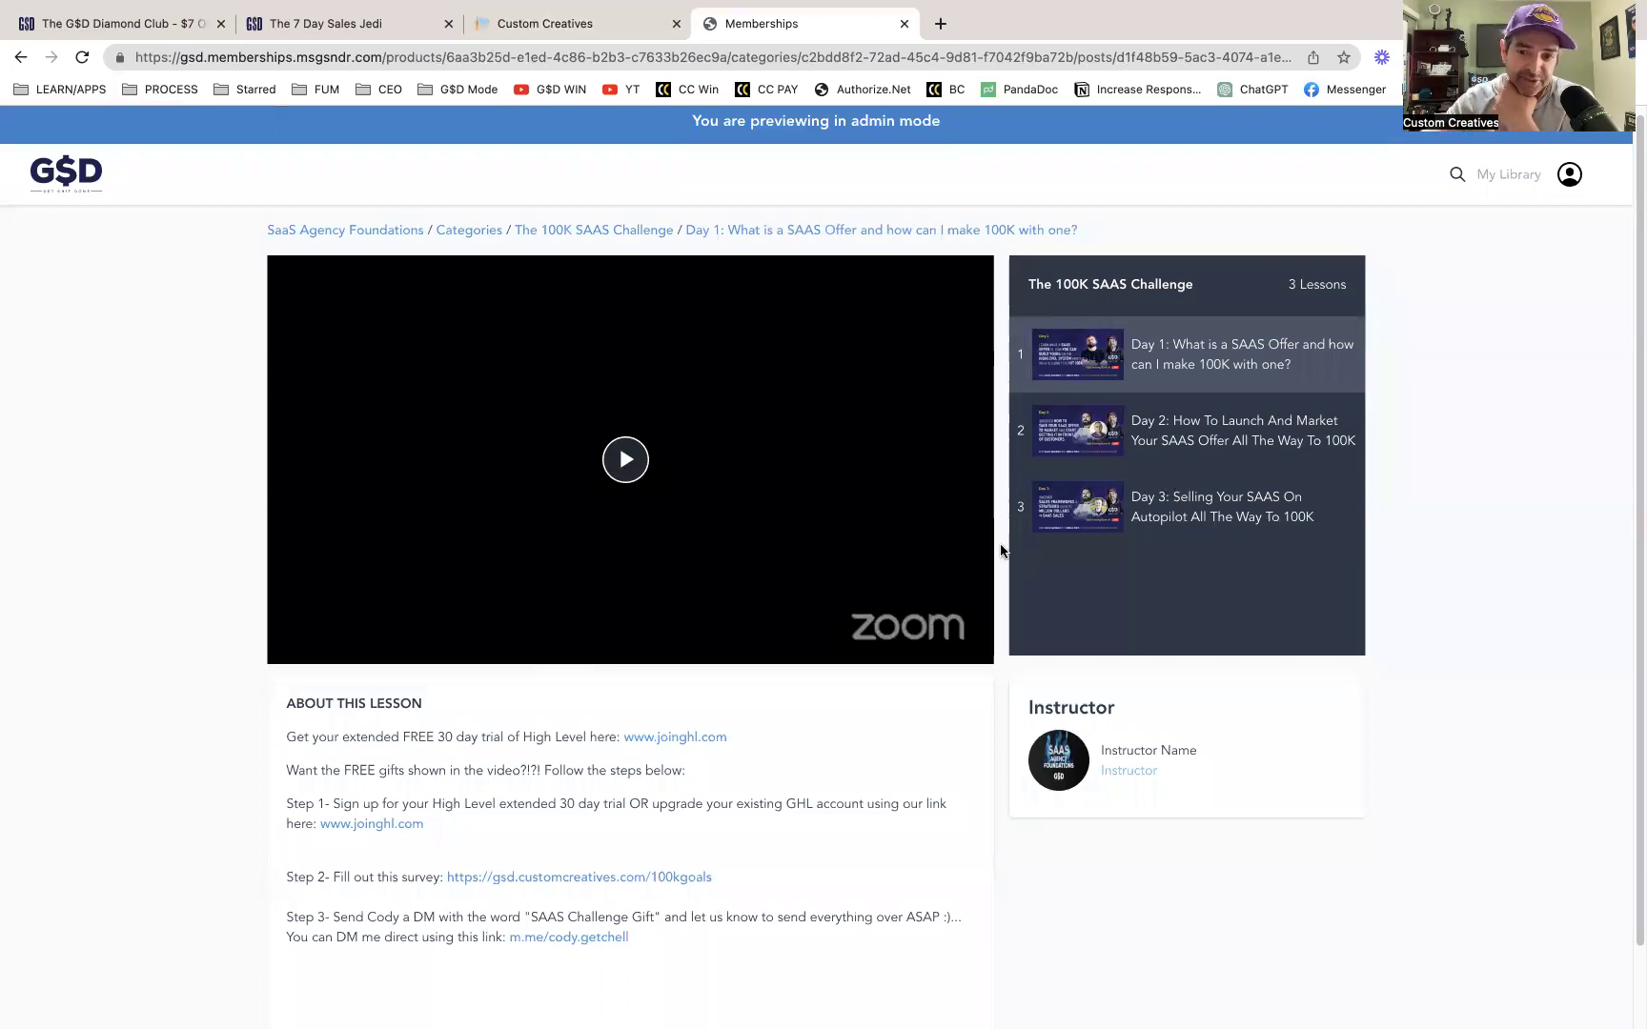
pyautogui.scroll(-2, 282, 820)
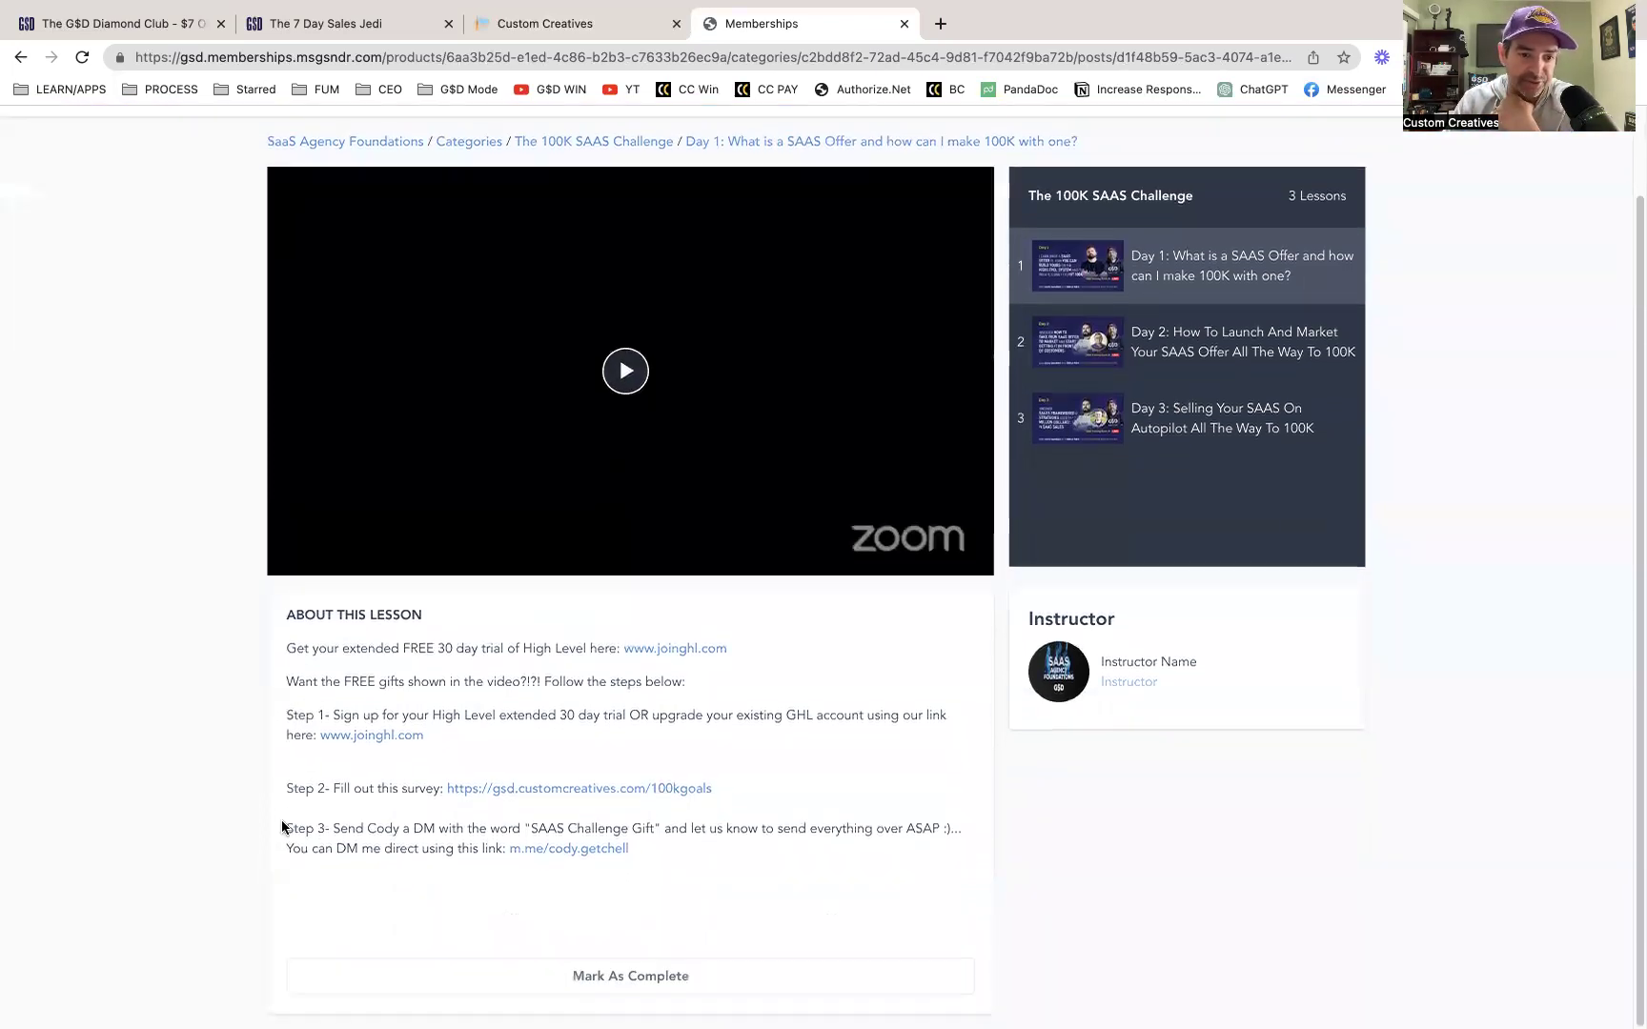
pyautogui.moveTo(287, 648); pyautogui.dragTo(691, 853)
pyautogui.click(307, 787)
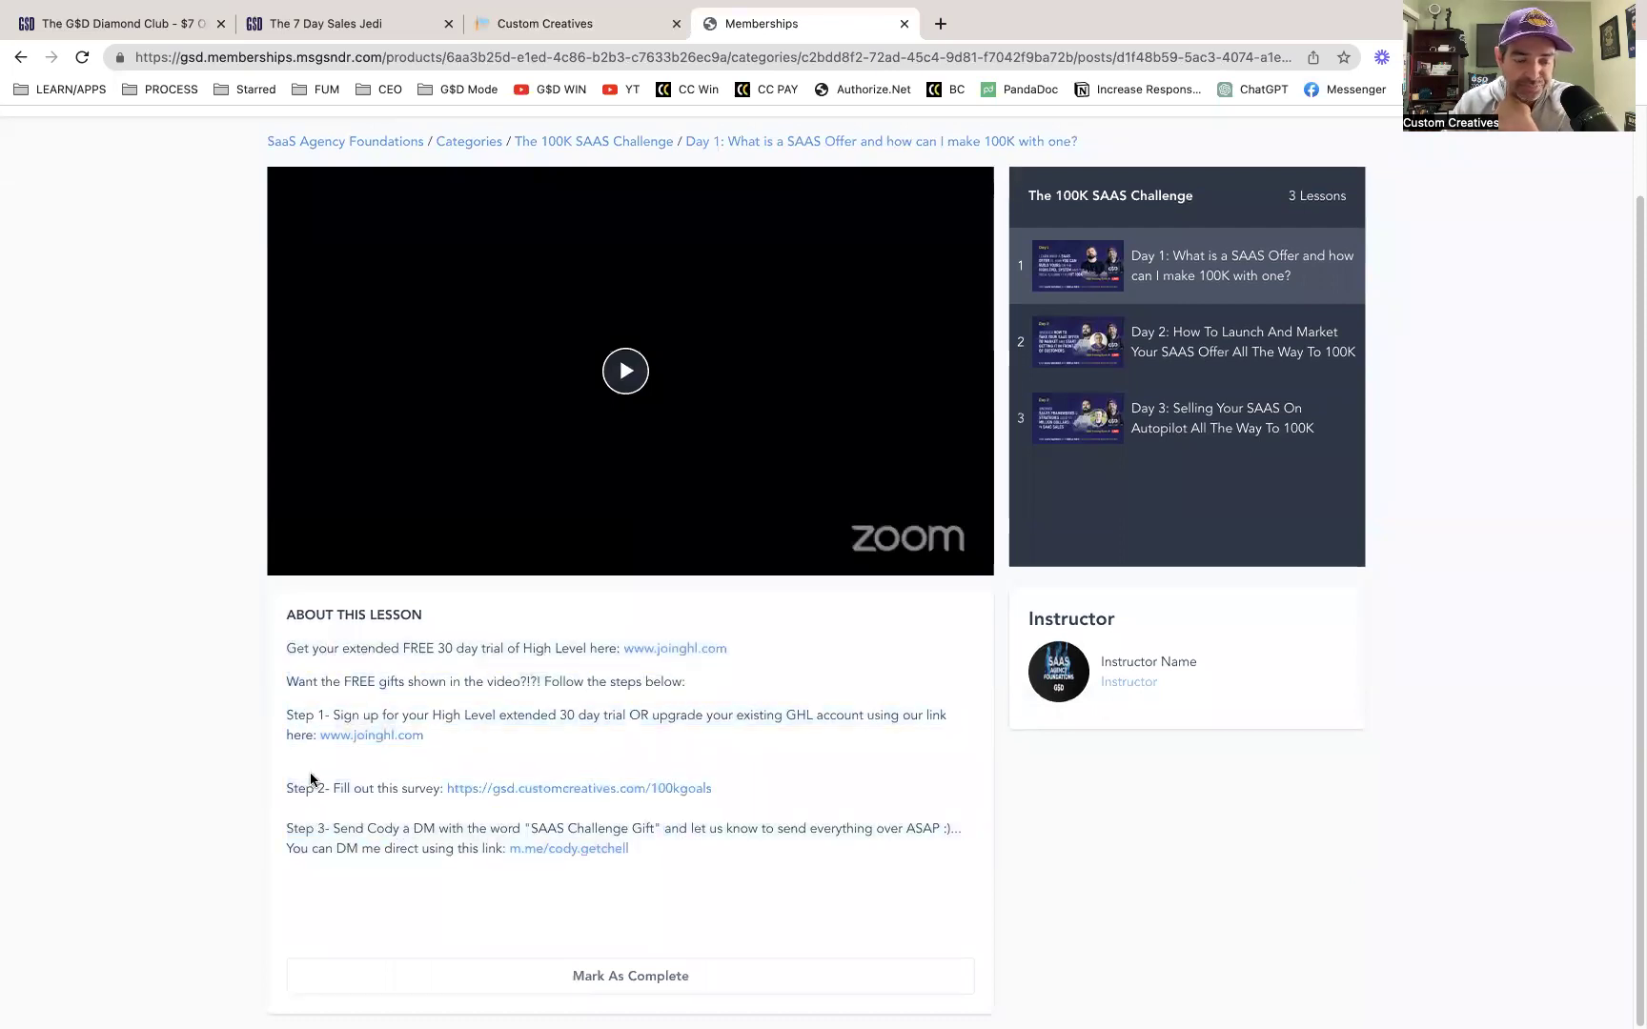
pyautogui.moveTo(296, 648); pyautogui.dragTo(729, 839)
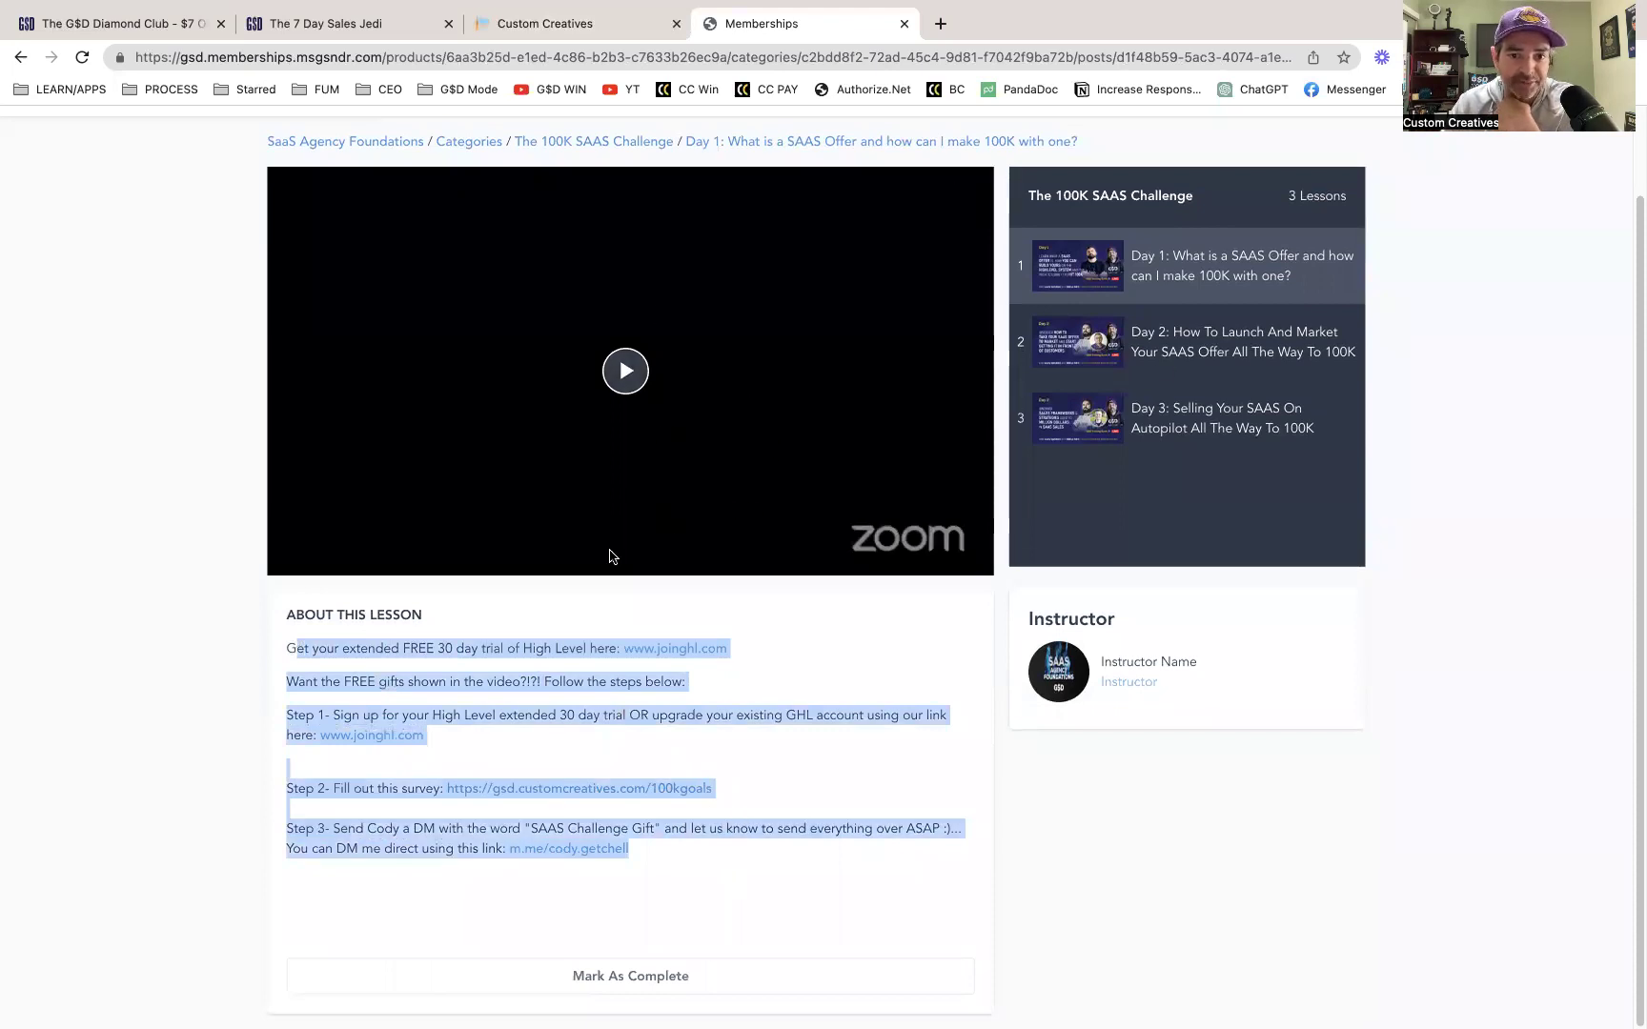
pyautogui.click(370, 680)
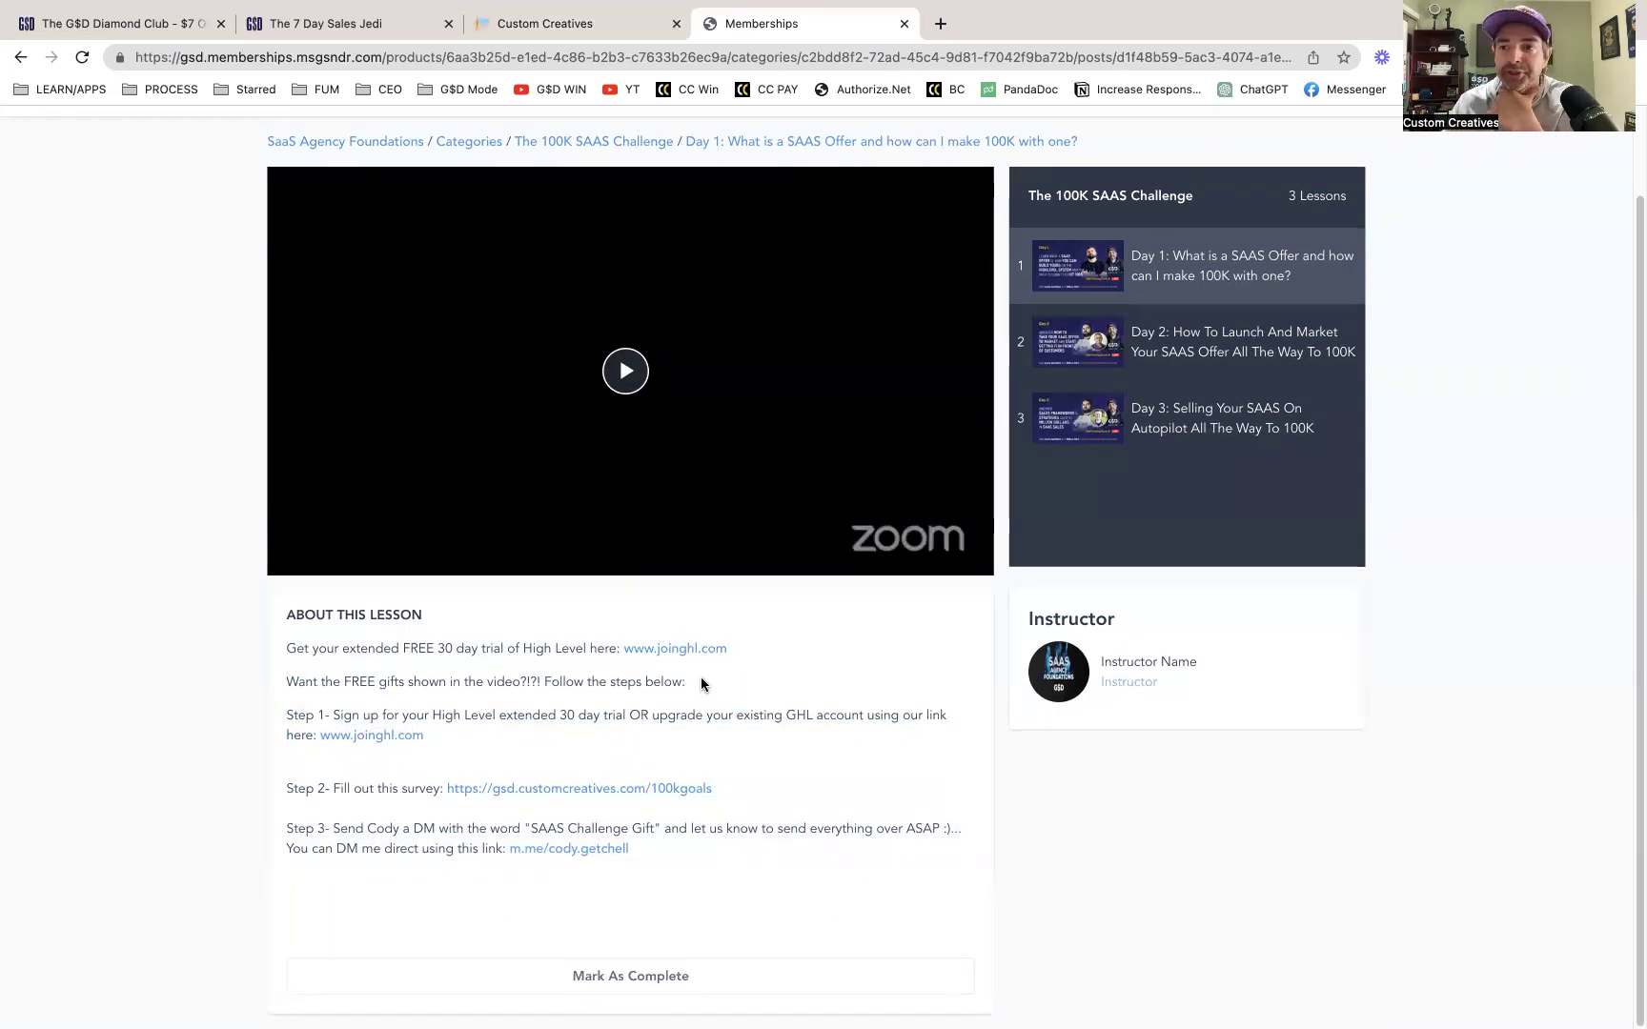
pyautogui.scroll(2, 772, 627)
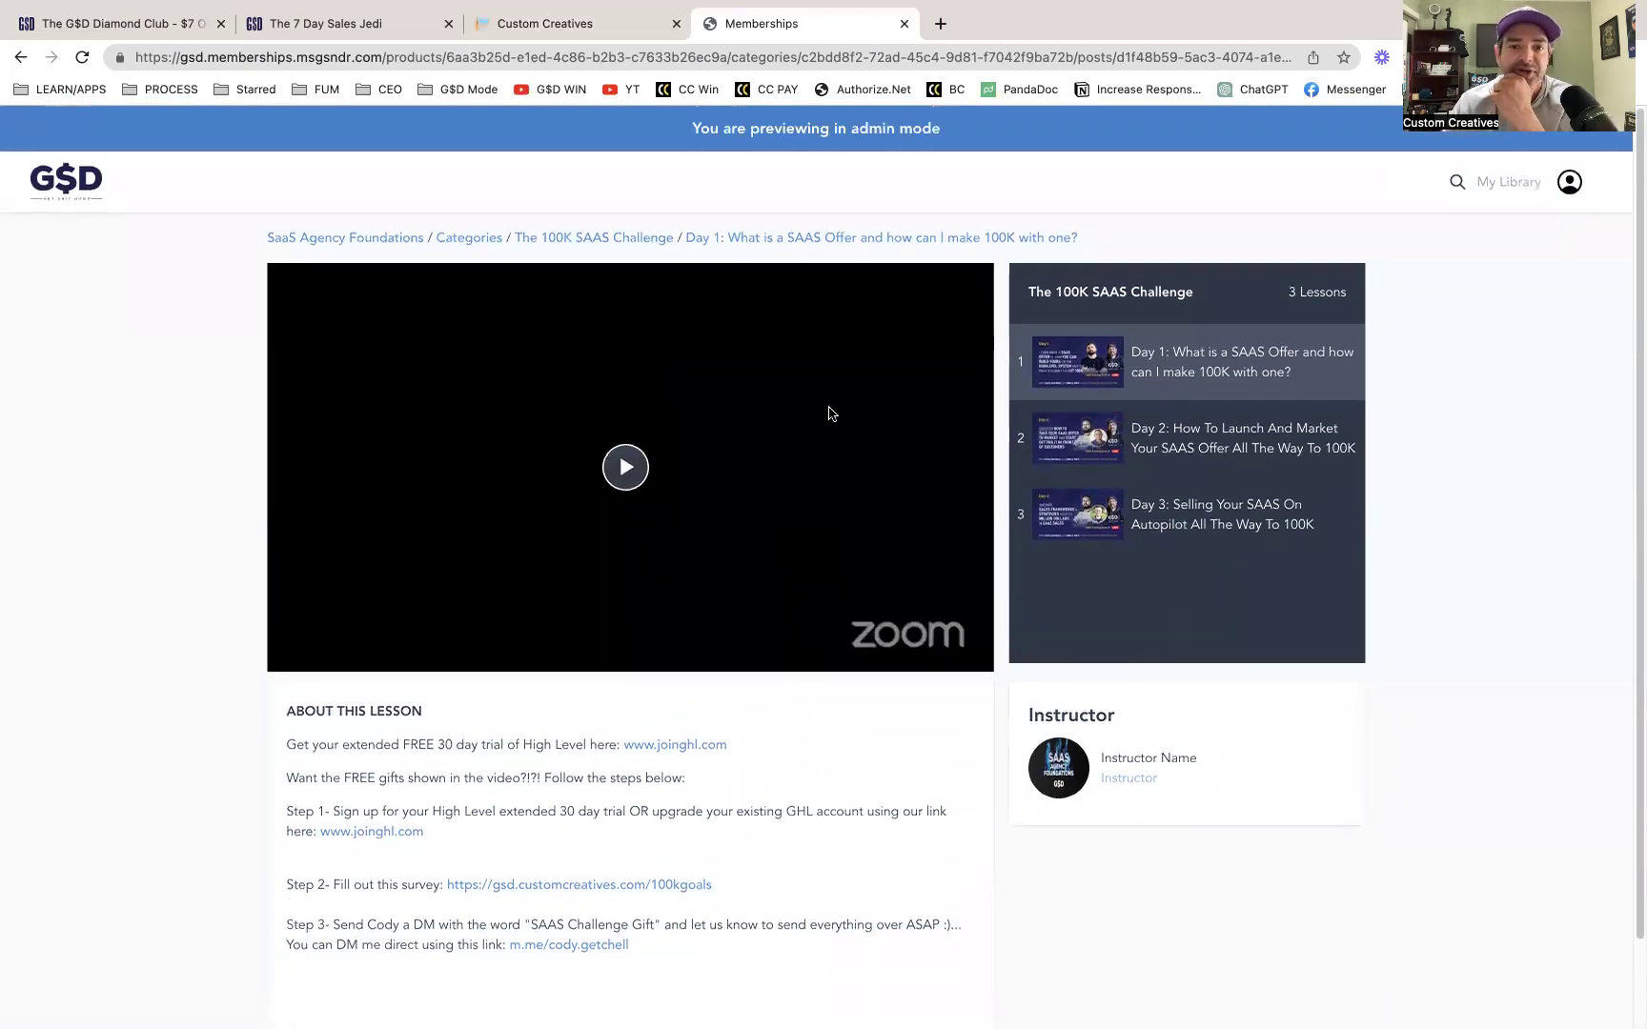